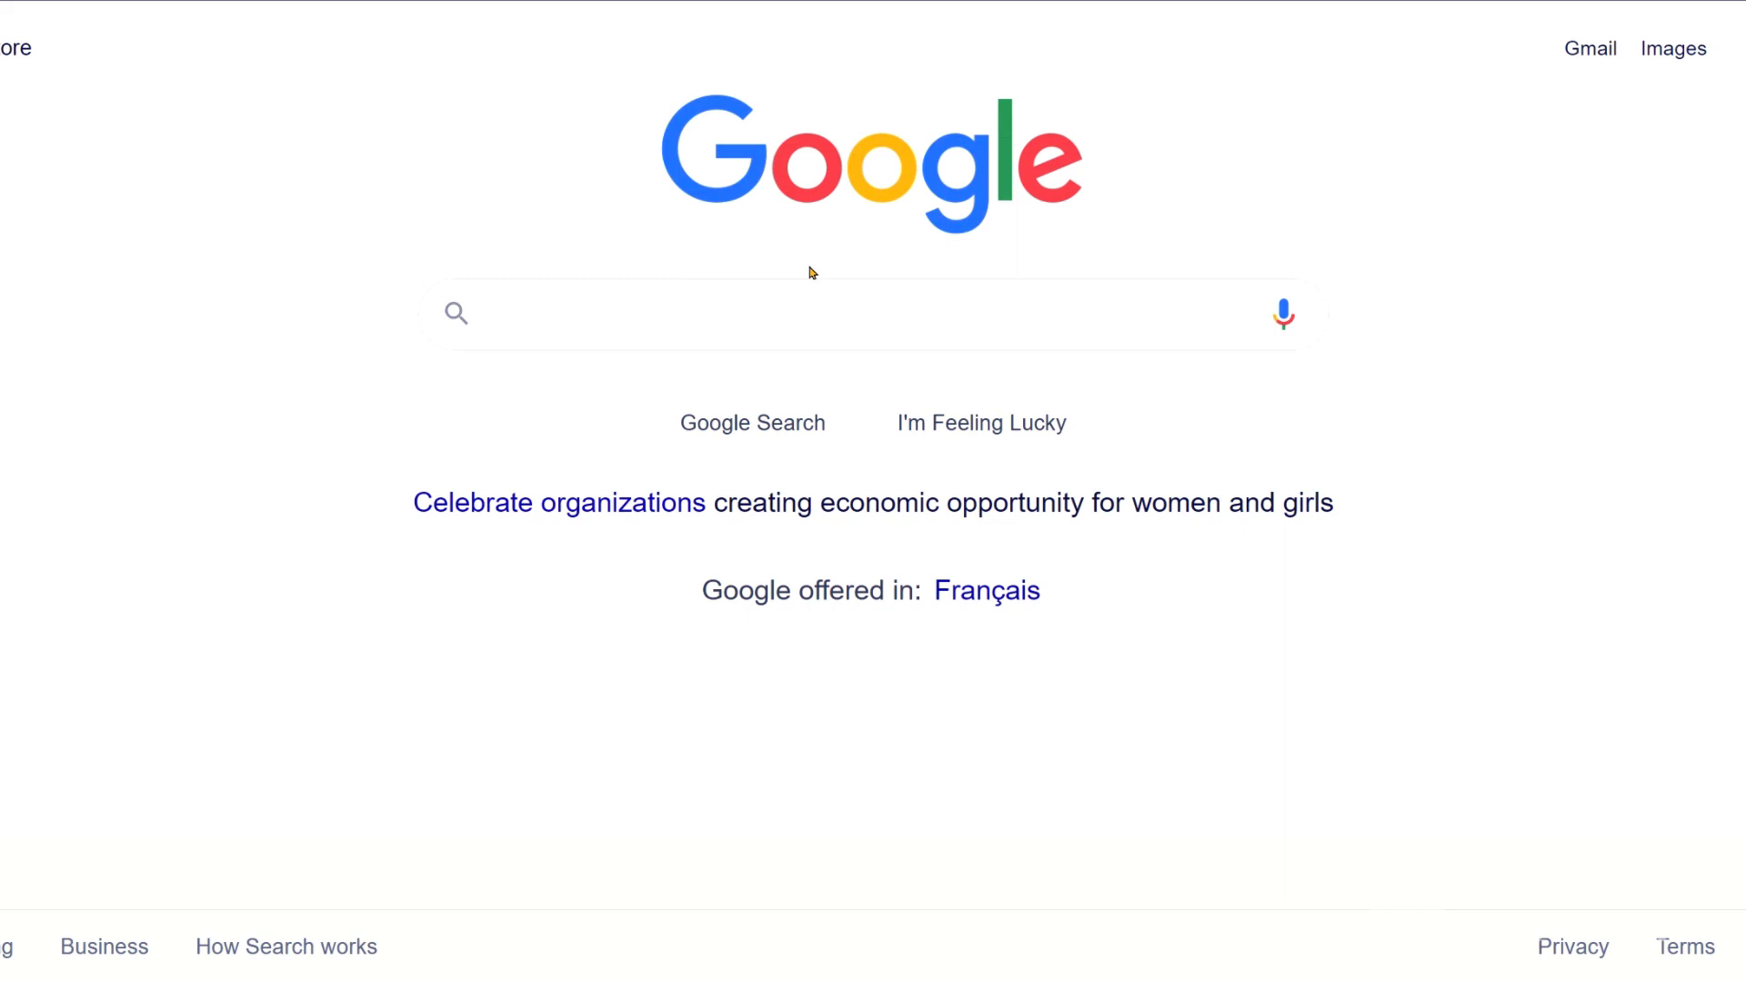
Search Google for 'ualberta hawapp login'.
left_click(807, 295)
type("ualberta")
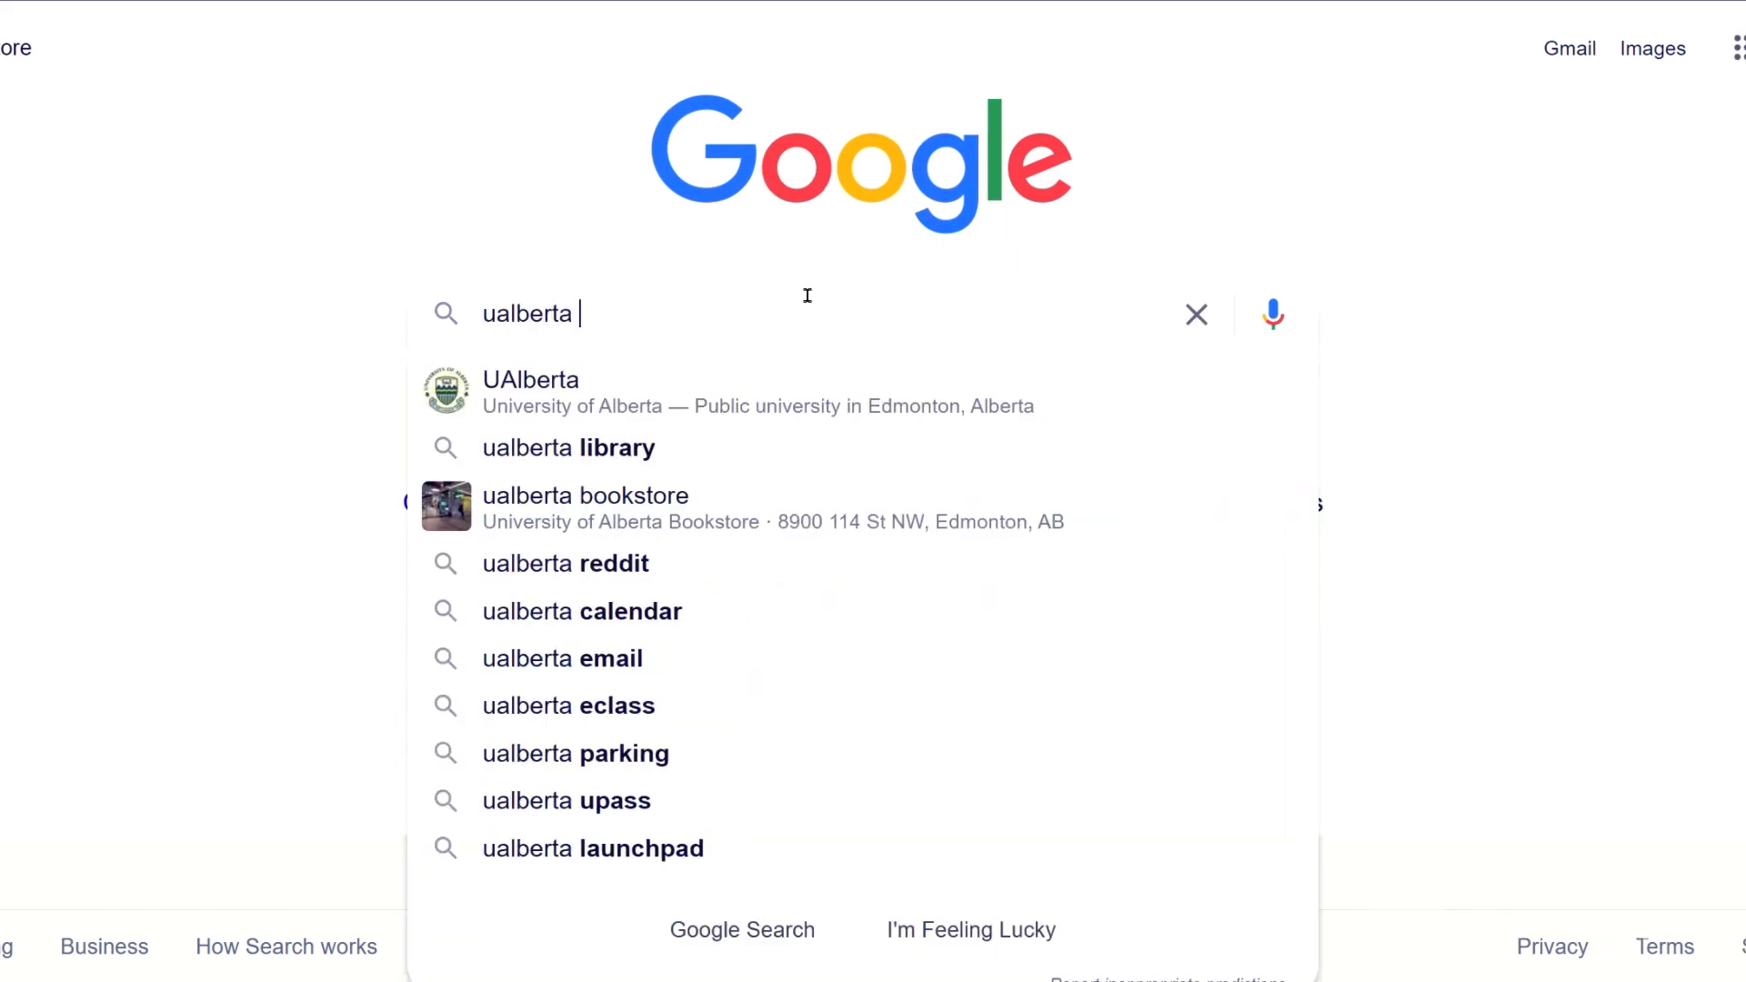
type(" haw")
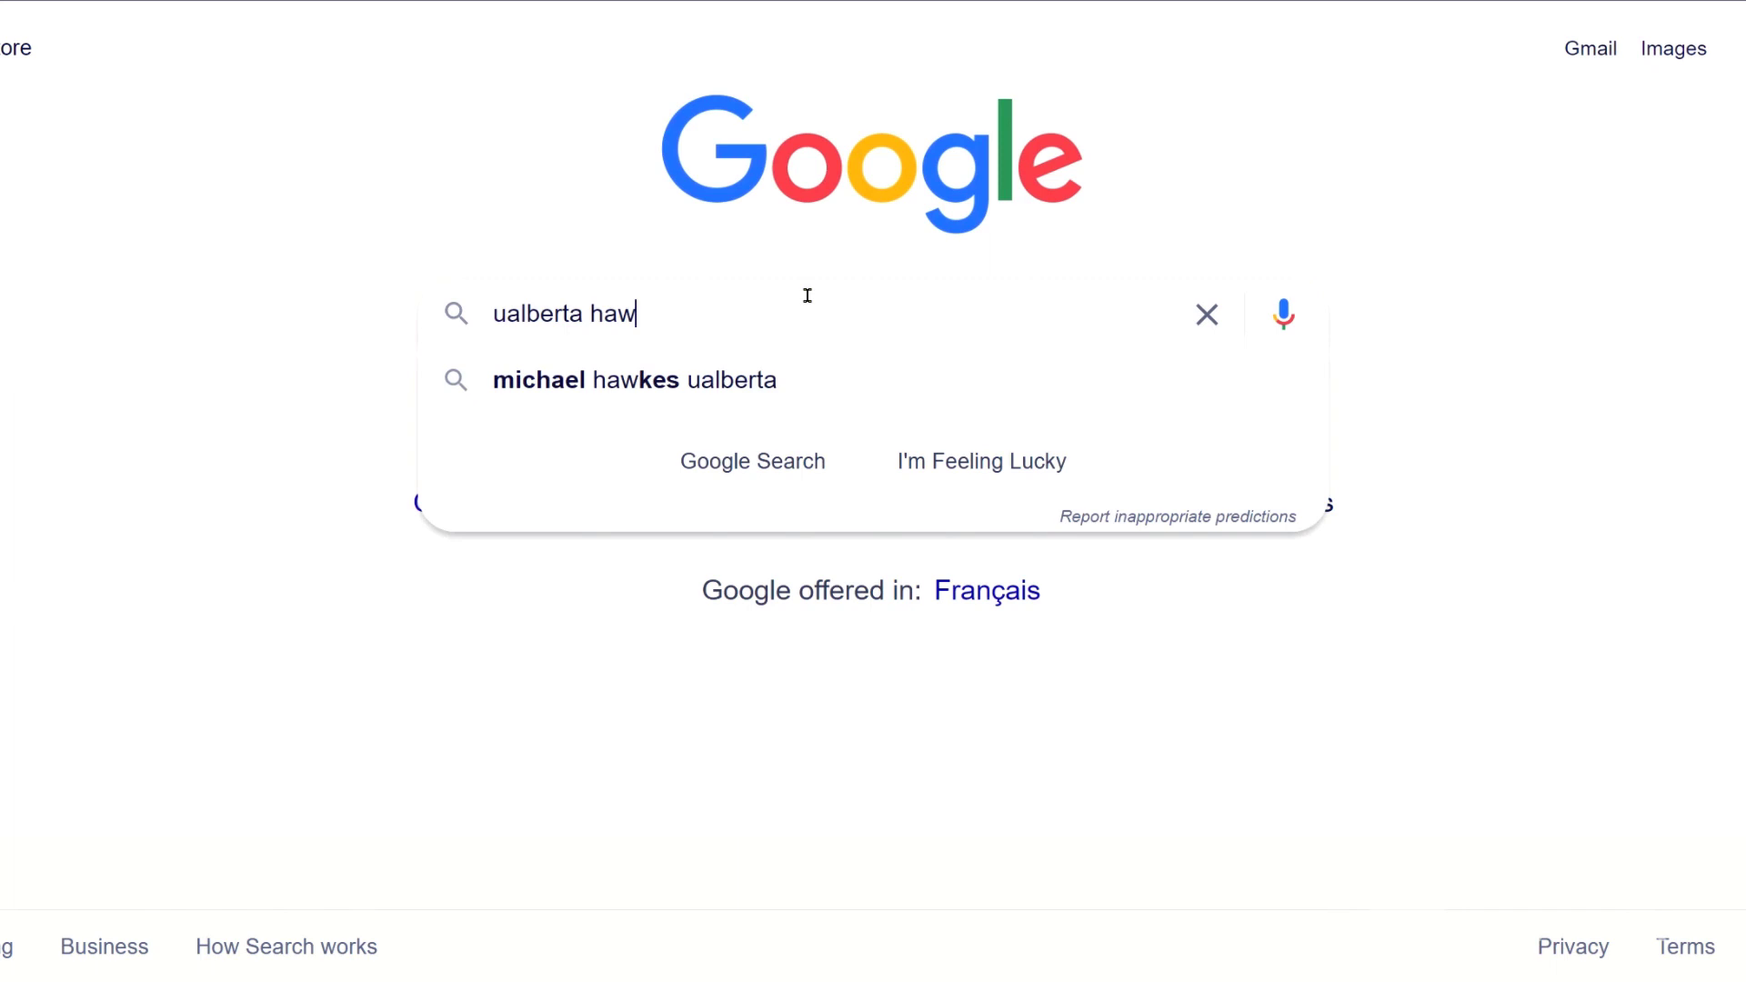
type("app login")
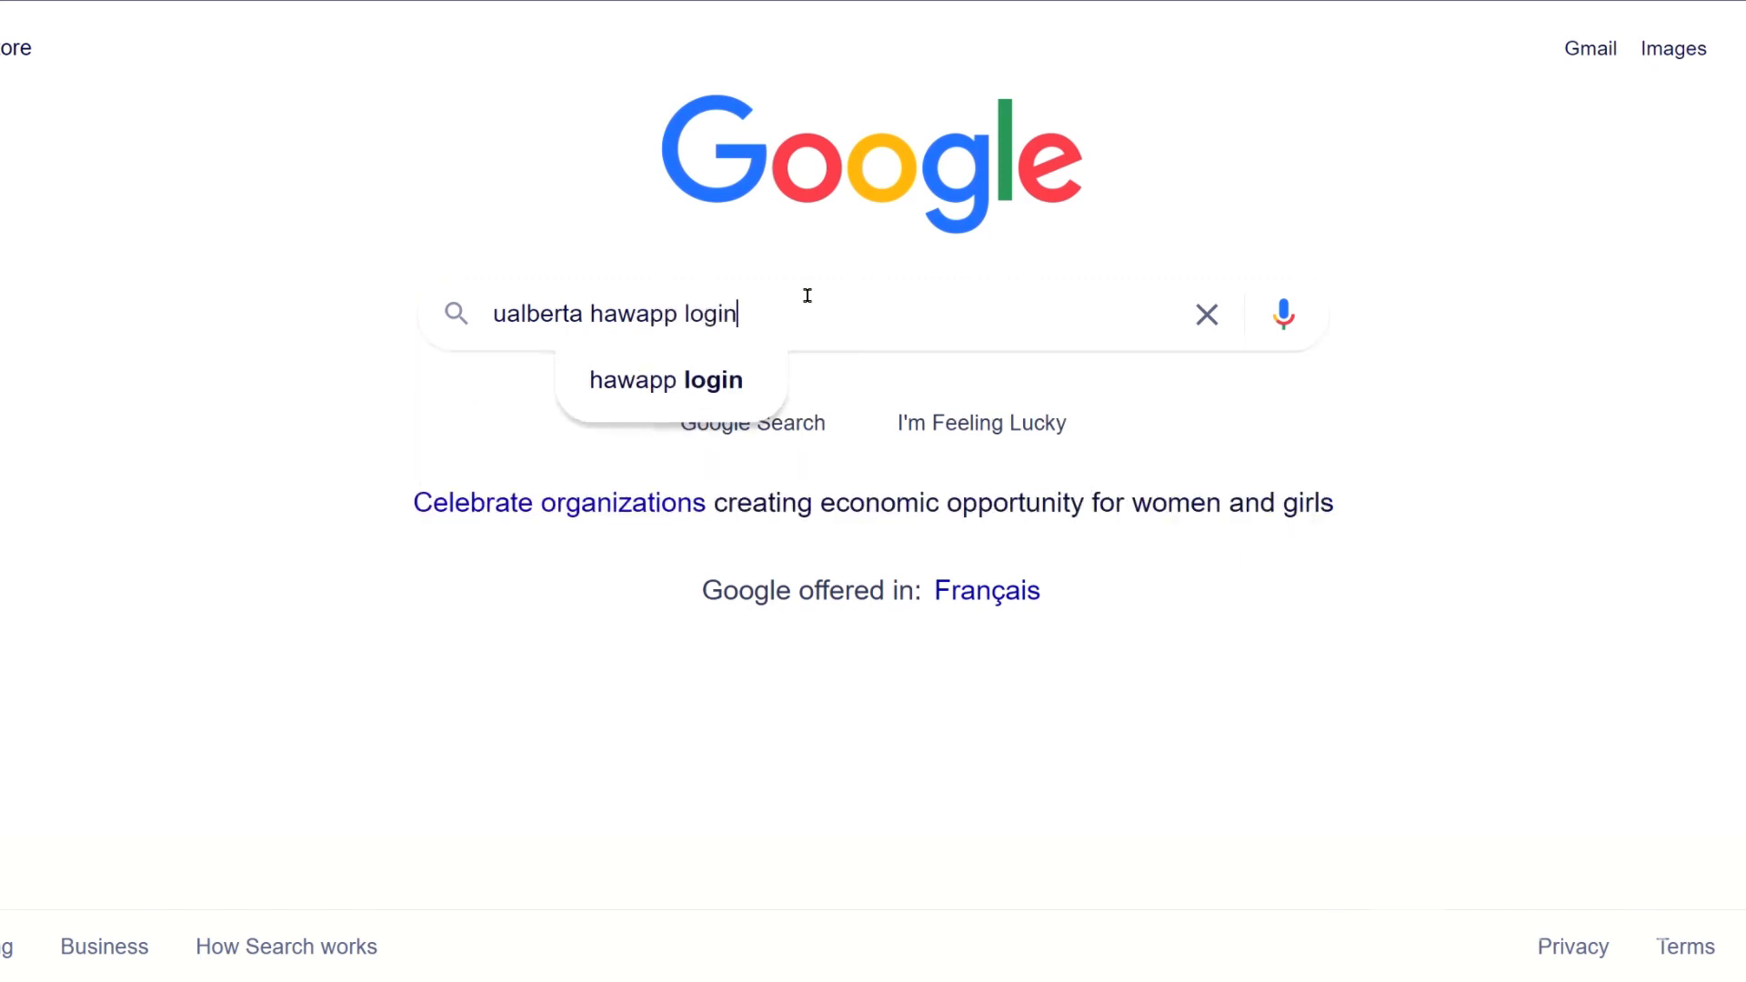
key("Return")
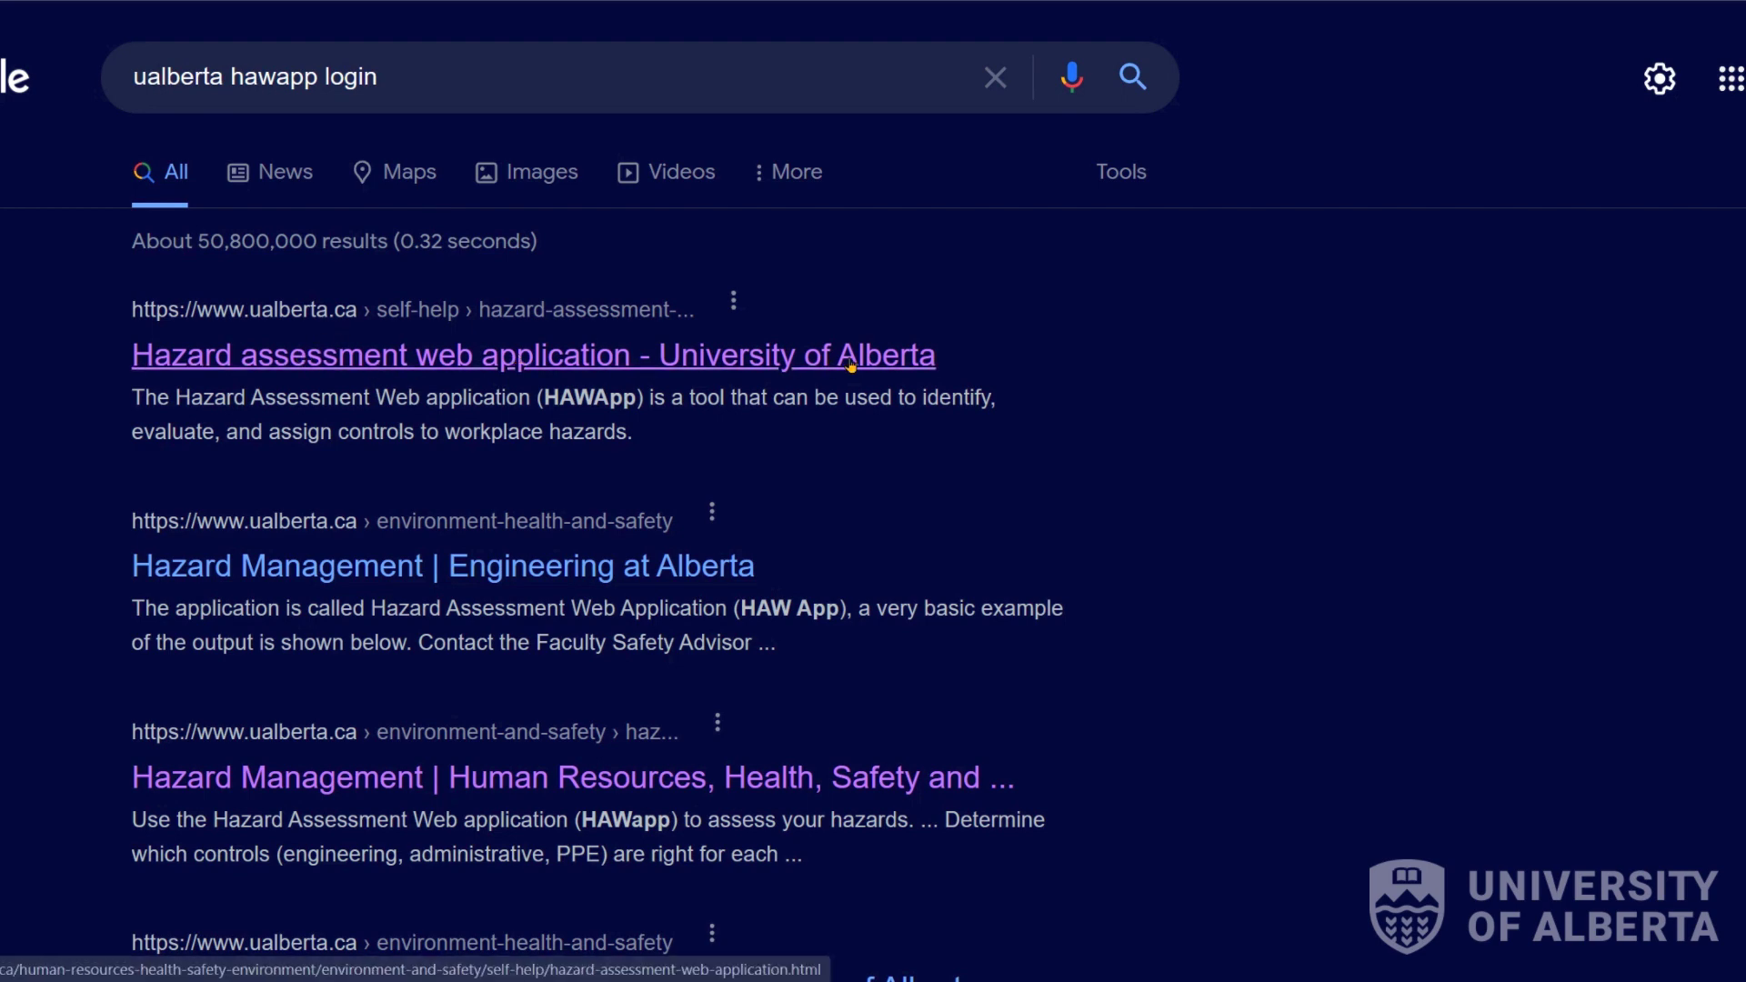
Open the 'Hazard assessment web application' result and review its 'Log in here.' step and administrator table.
left_click(771, 357)
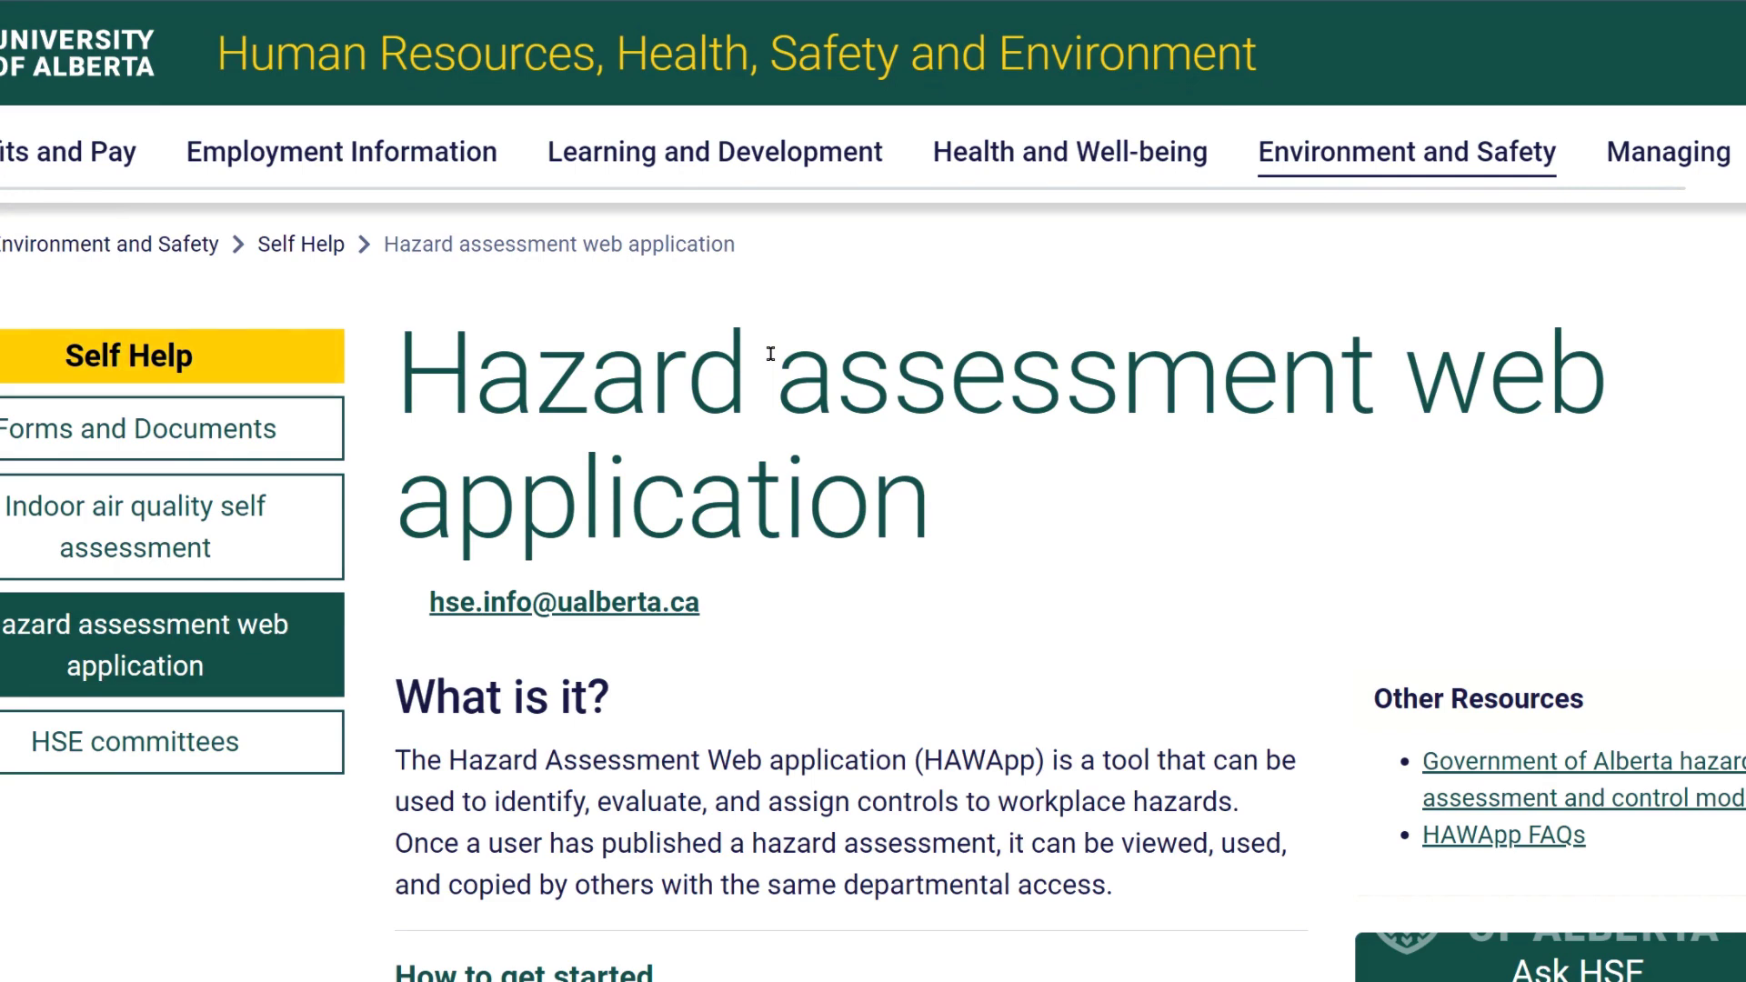
scroll(781, 355, "down", 8)
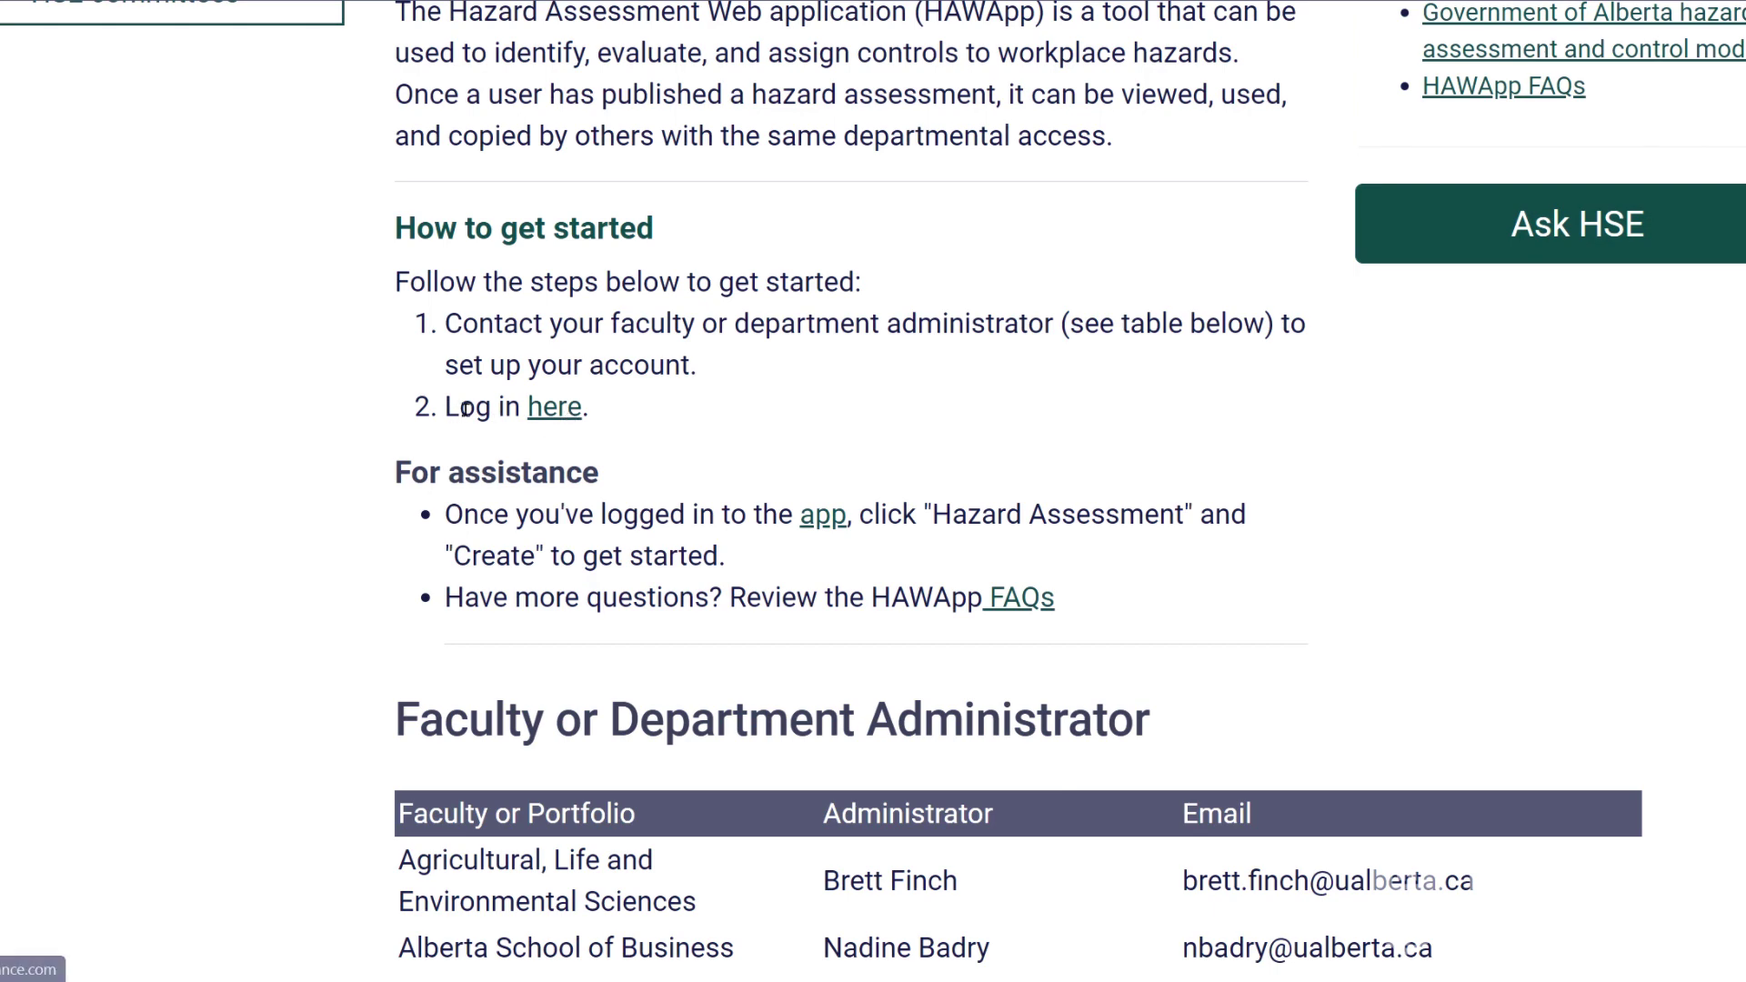
left_click_drag(605, 415, 444, 417)
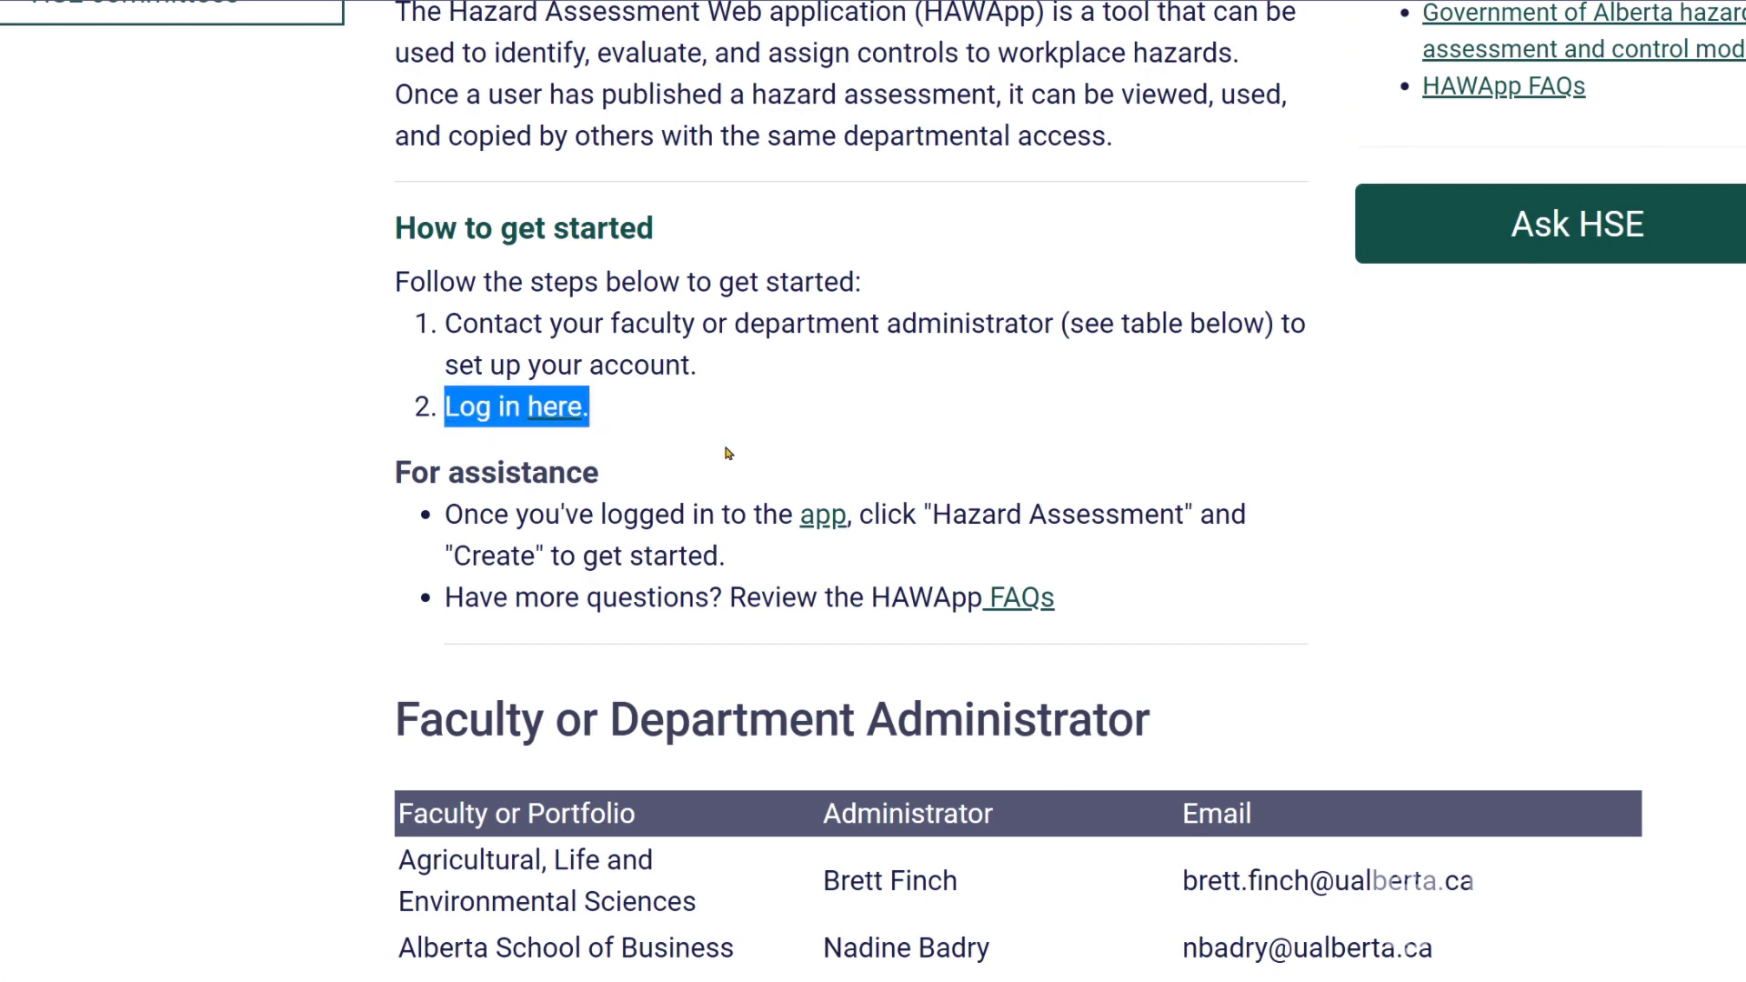
scroll(768, 400, "down", 2)
scroll(773, 395, "down", 5)
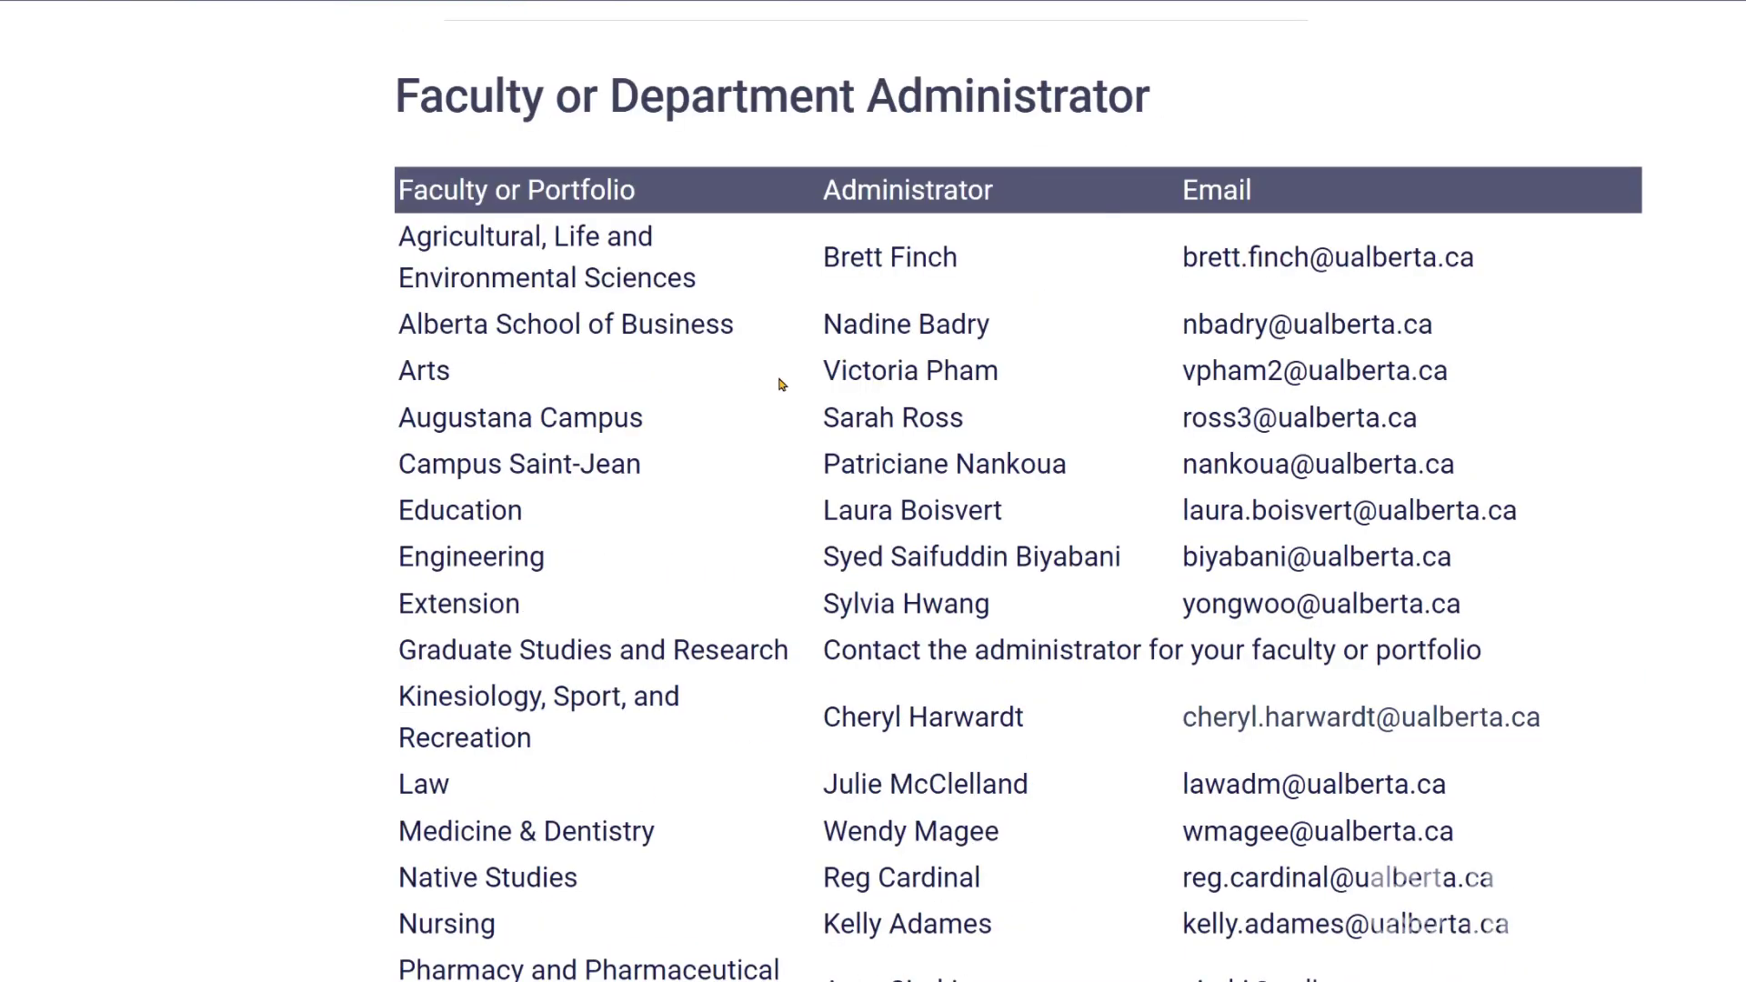
scroll(780, 390, "down", 1)
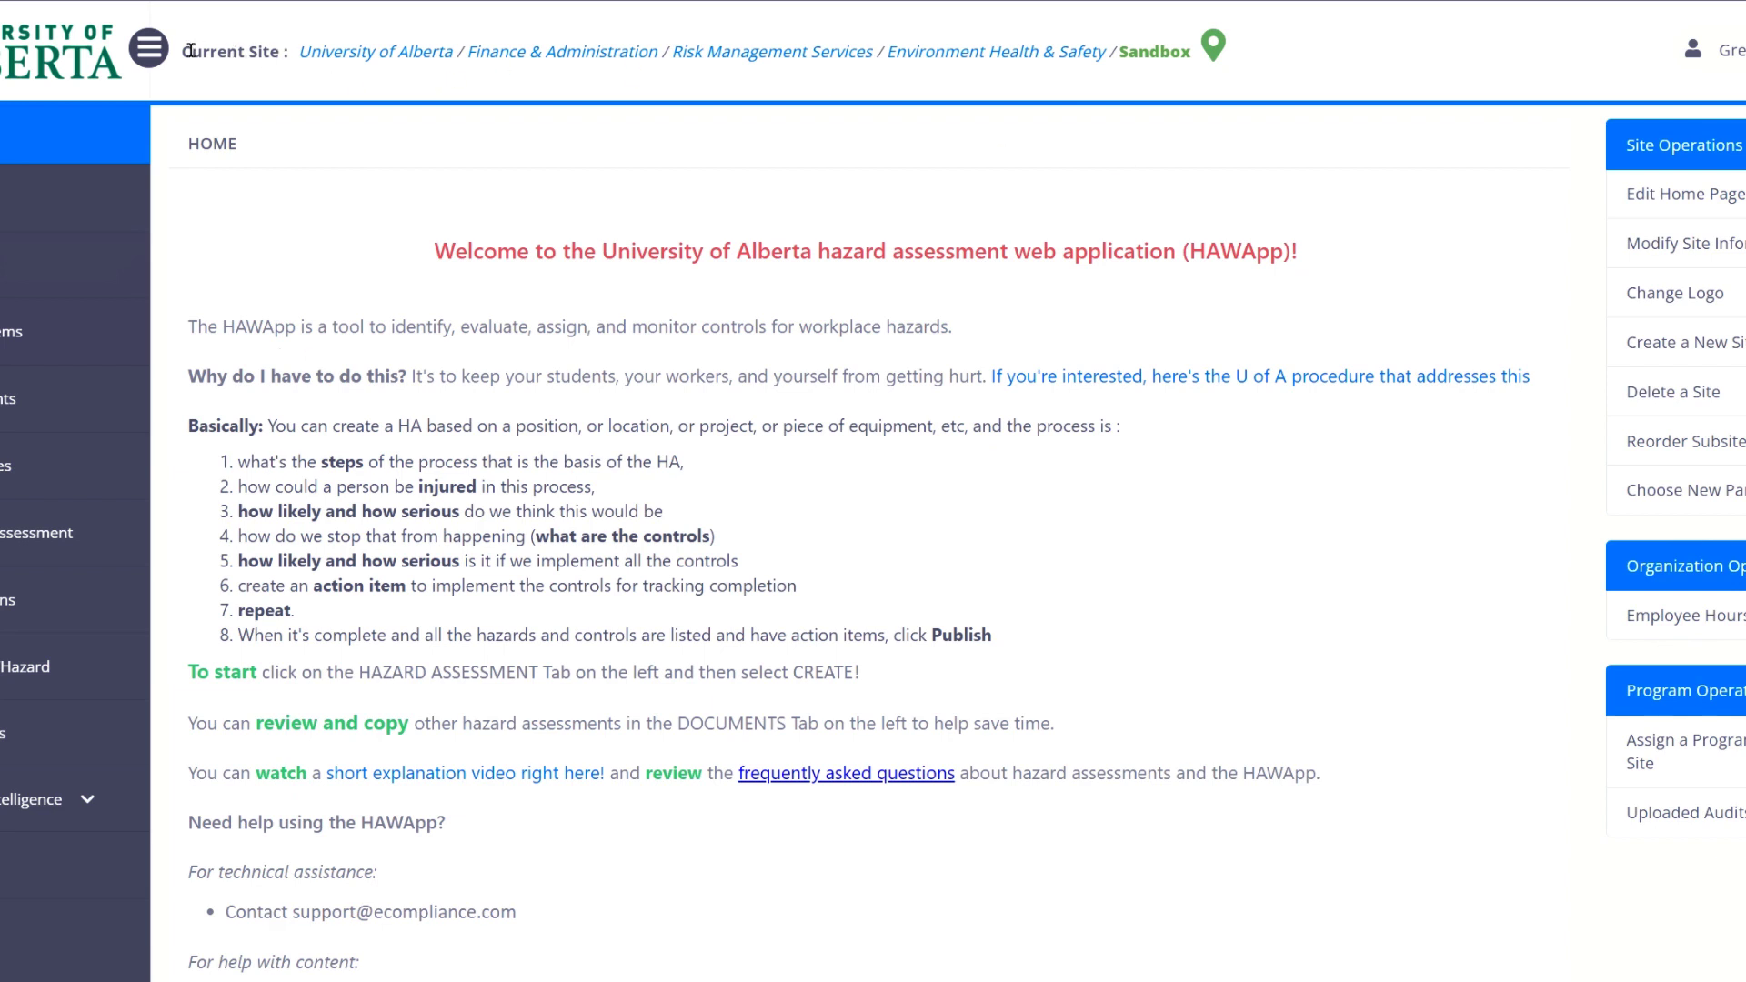
Highlight the Current Site path on the HAWApp home page.
left_click_drag(182, 51, 293, 57)
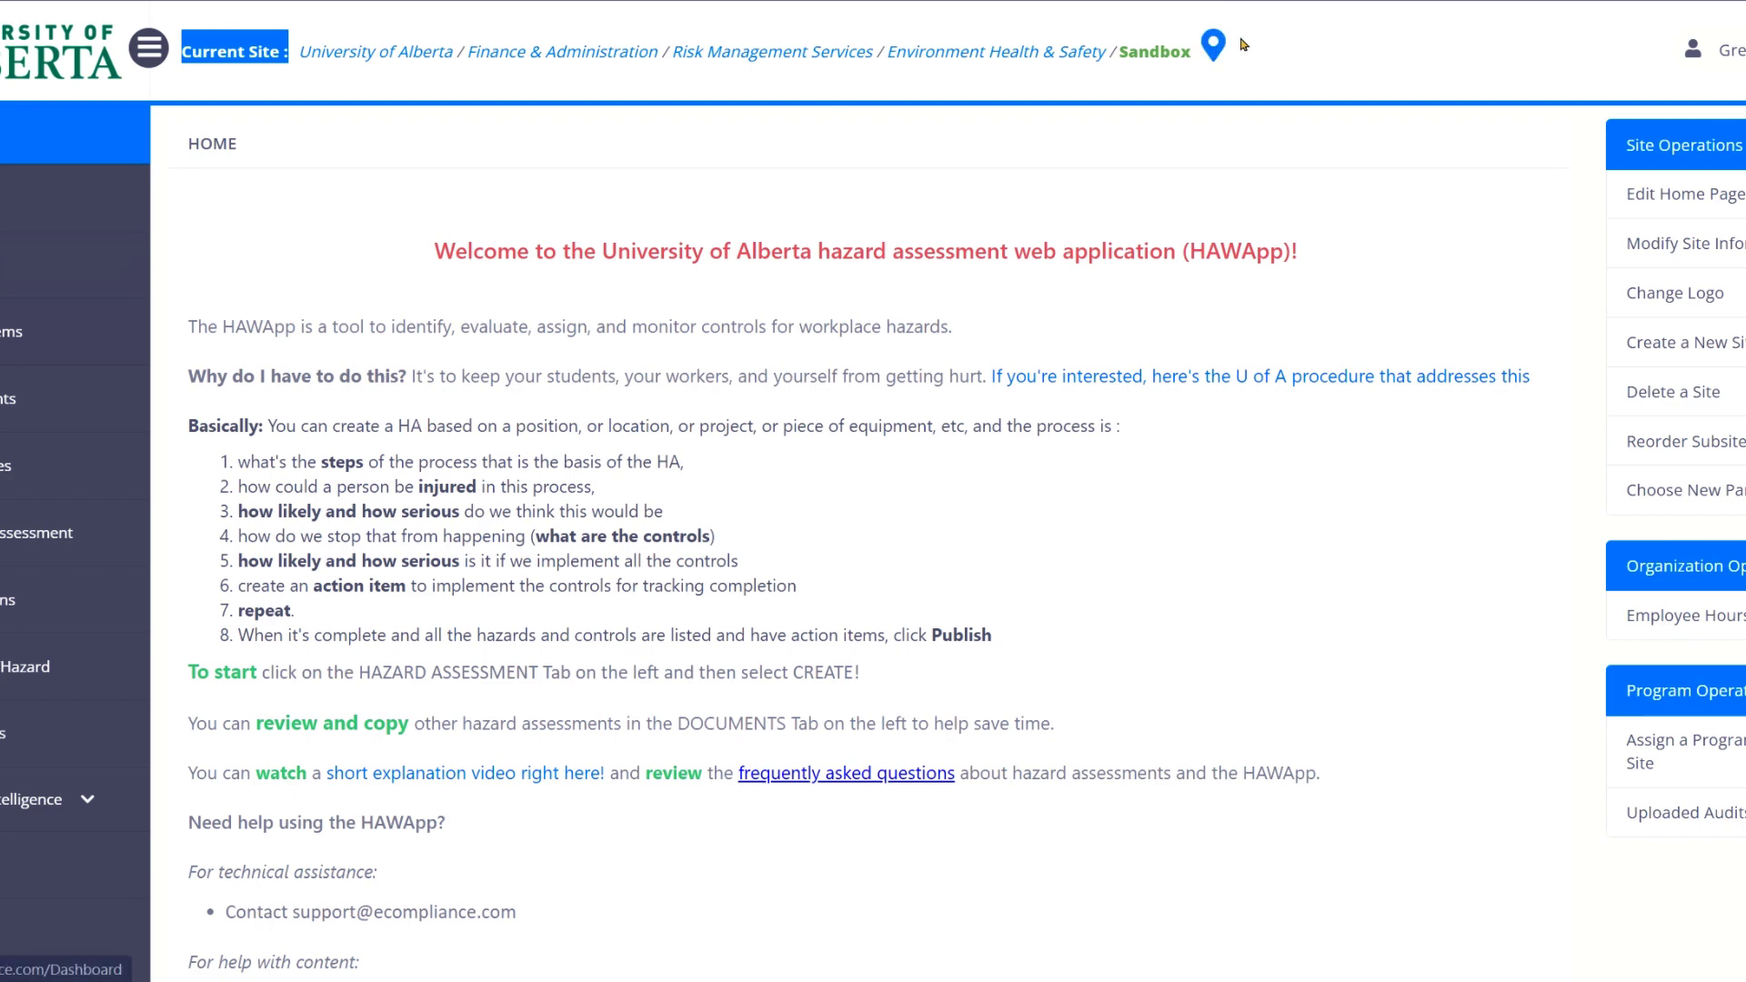
Make Sandbox under Risk Management Services › Environment Health & Safety the current site.
left_click(1214, 51)
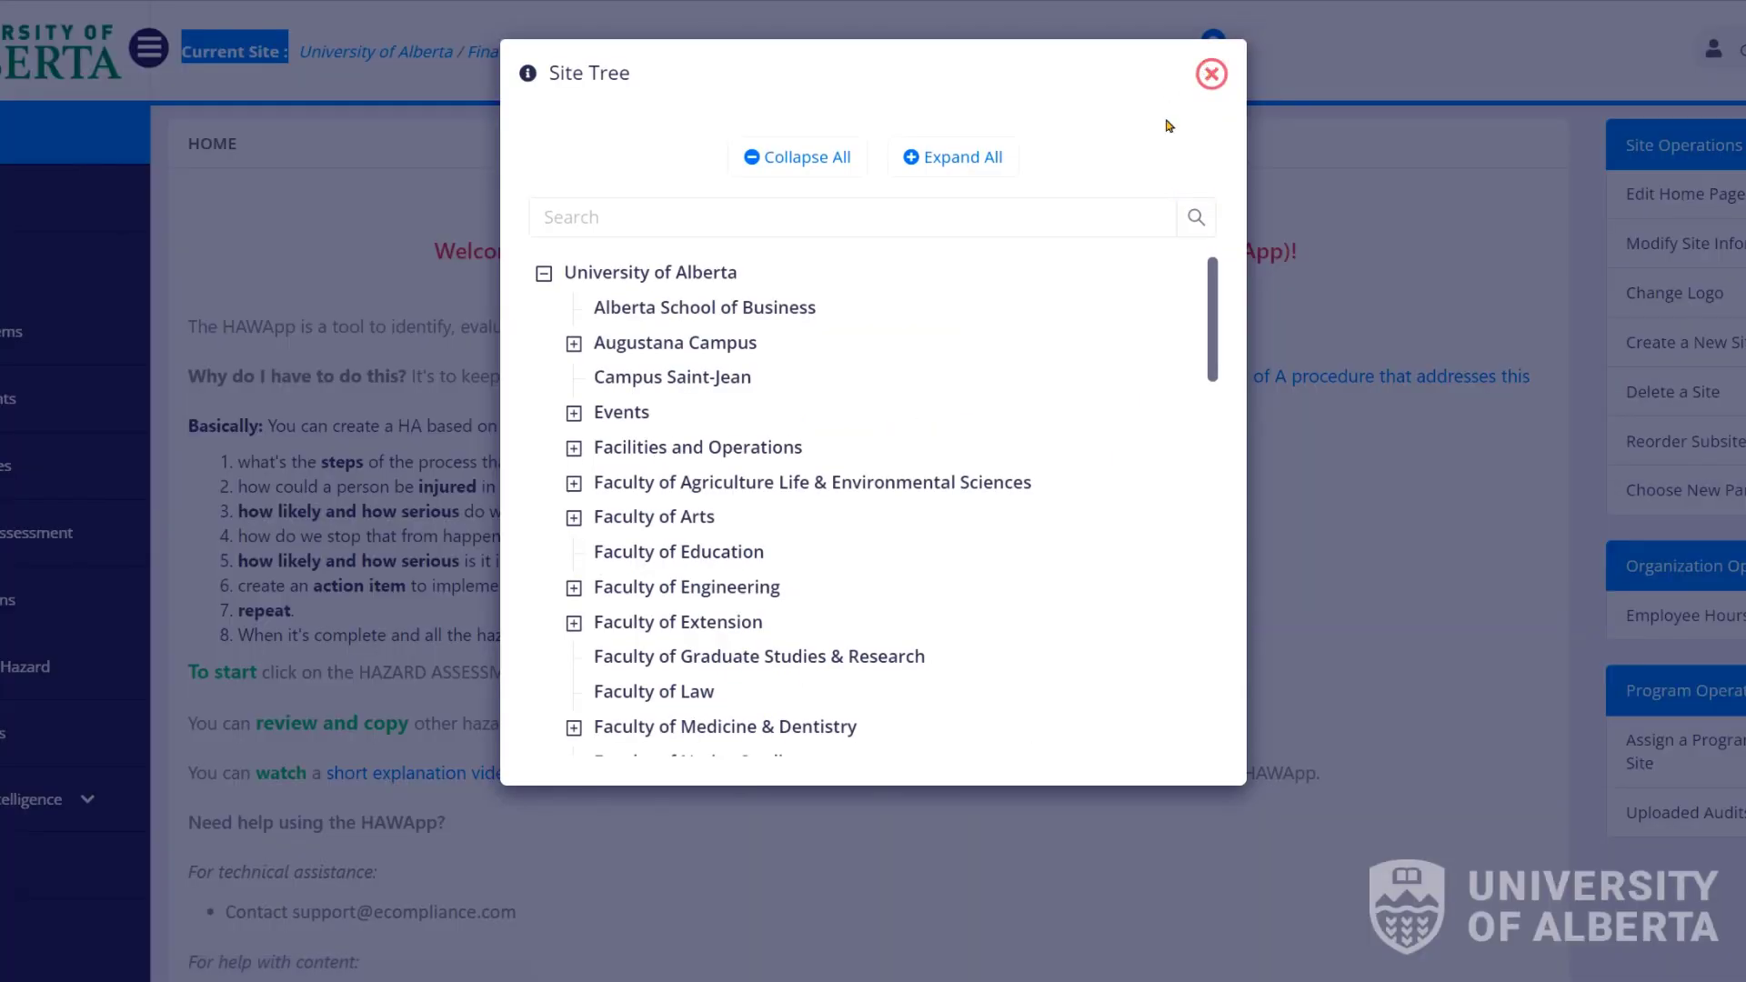
left_click_drag(1212, 283, 1216, 244)
left_click_drag(1208, 299, 1227, 496)
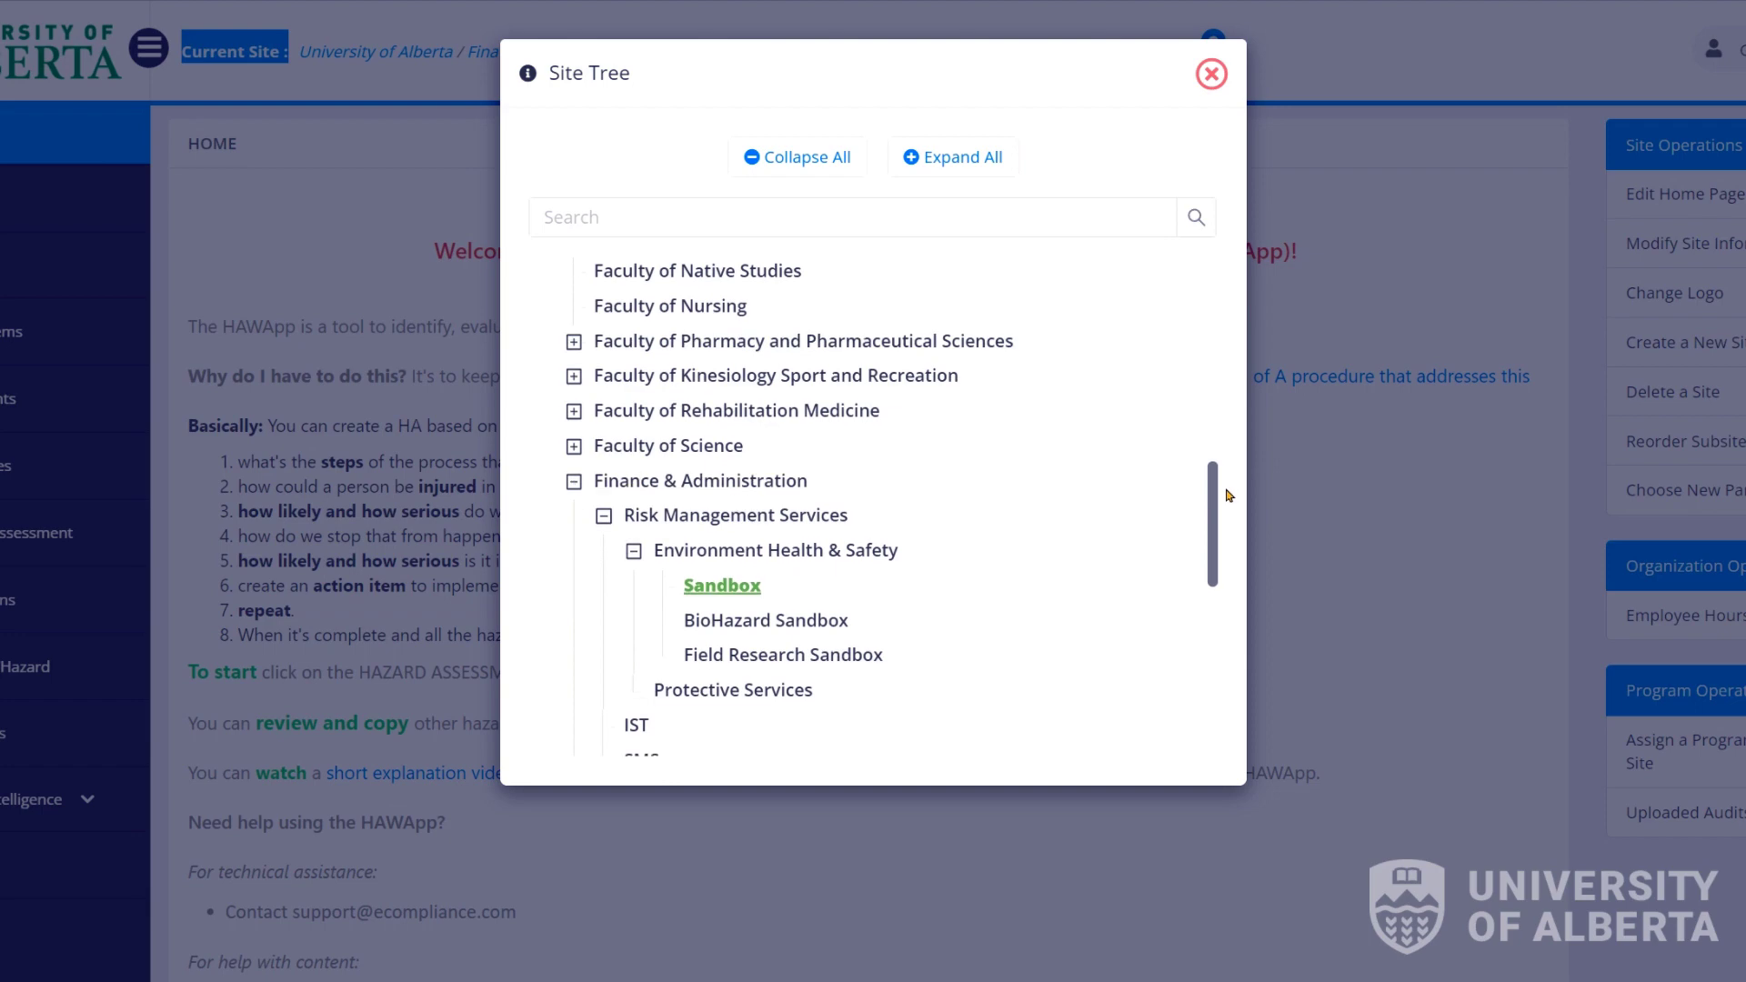
left_click(1206, 83)
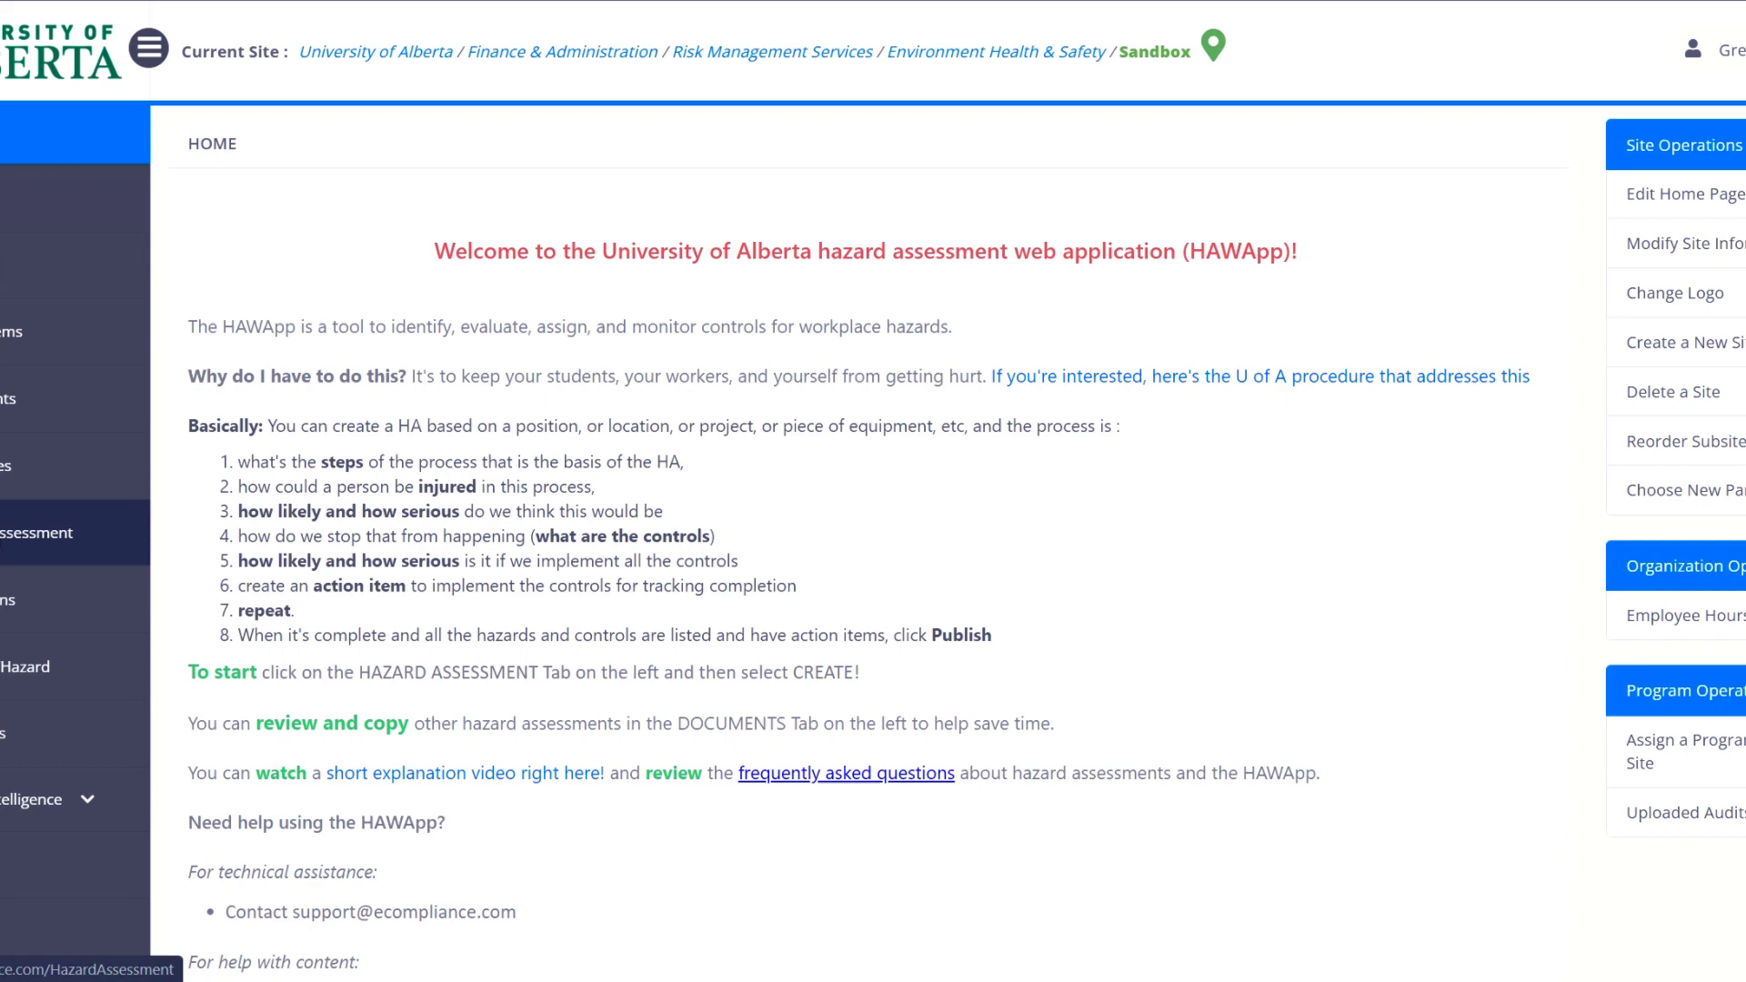
Open the Hazard Assessment list from the left sidebar.
left_click(36, 532)
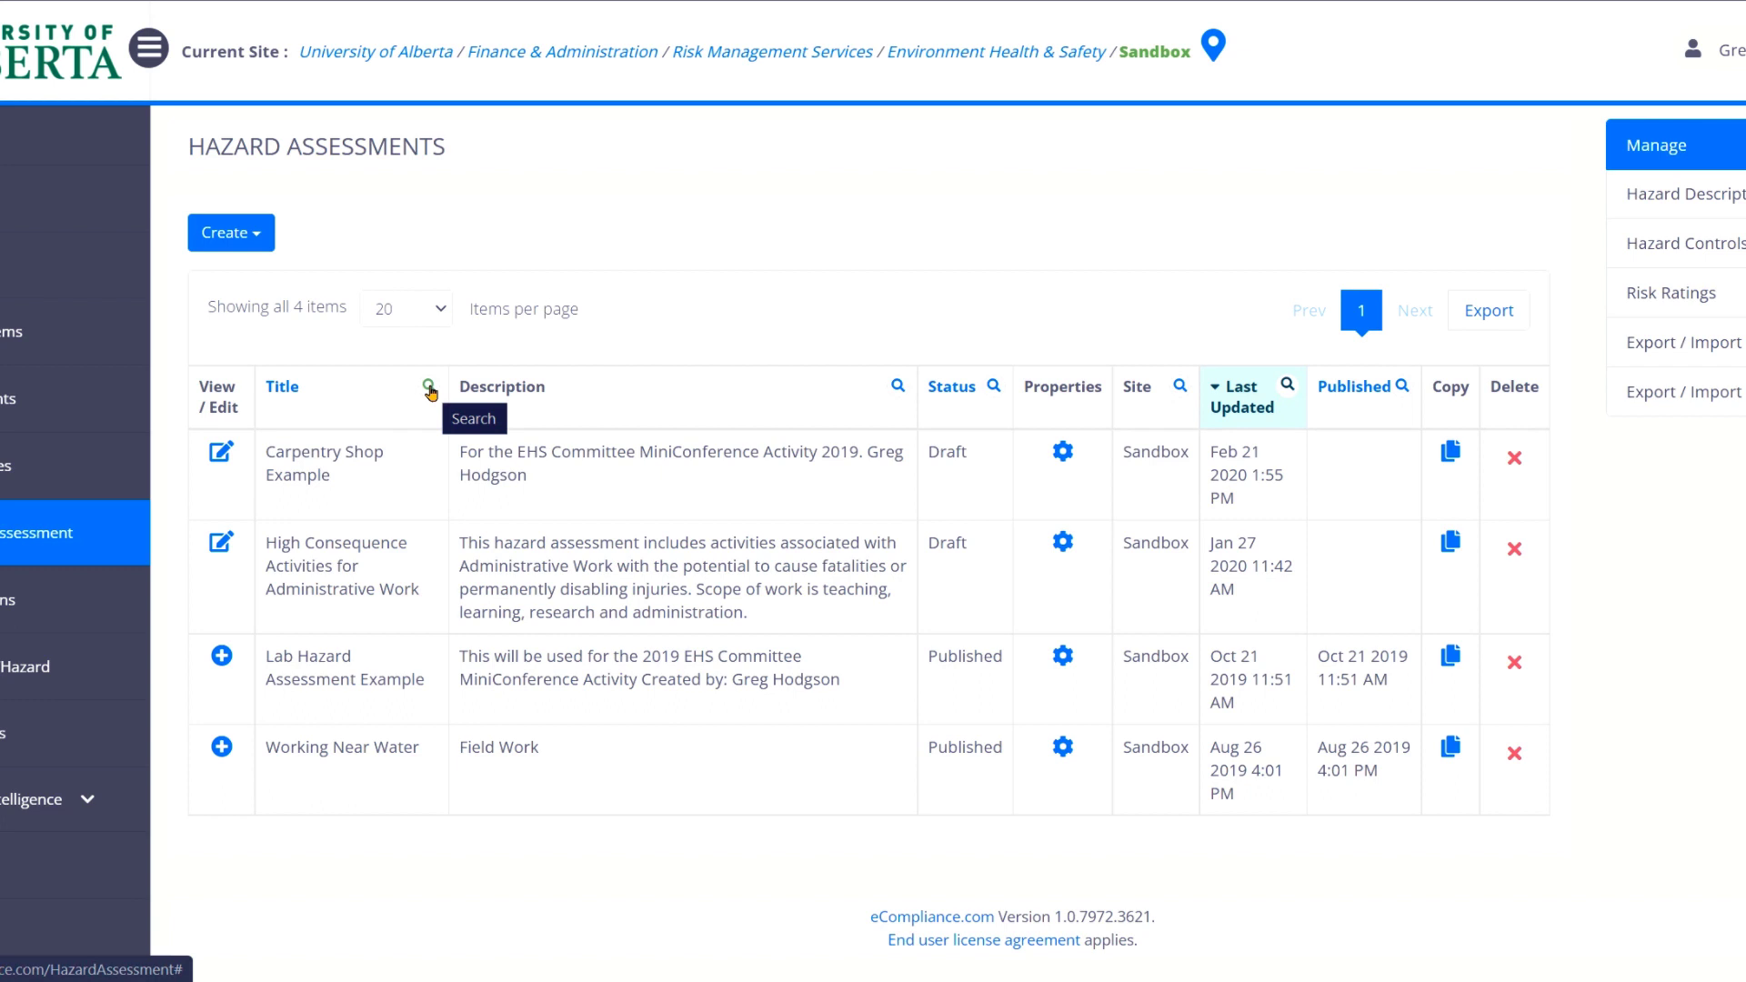
Filter the assessment titles by 'carpentry'.
left_click(428, 387)
left_click(380, 431)
type("c")
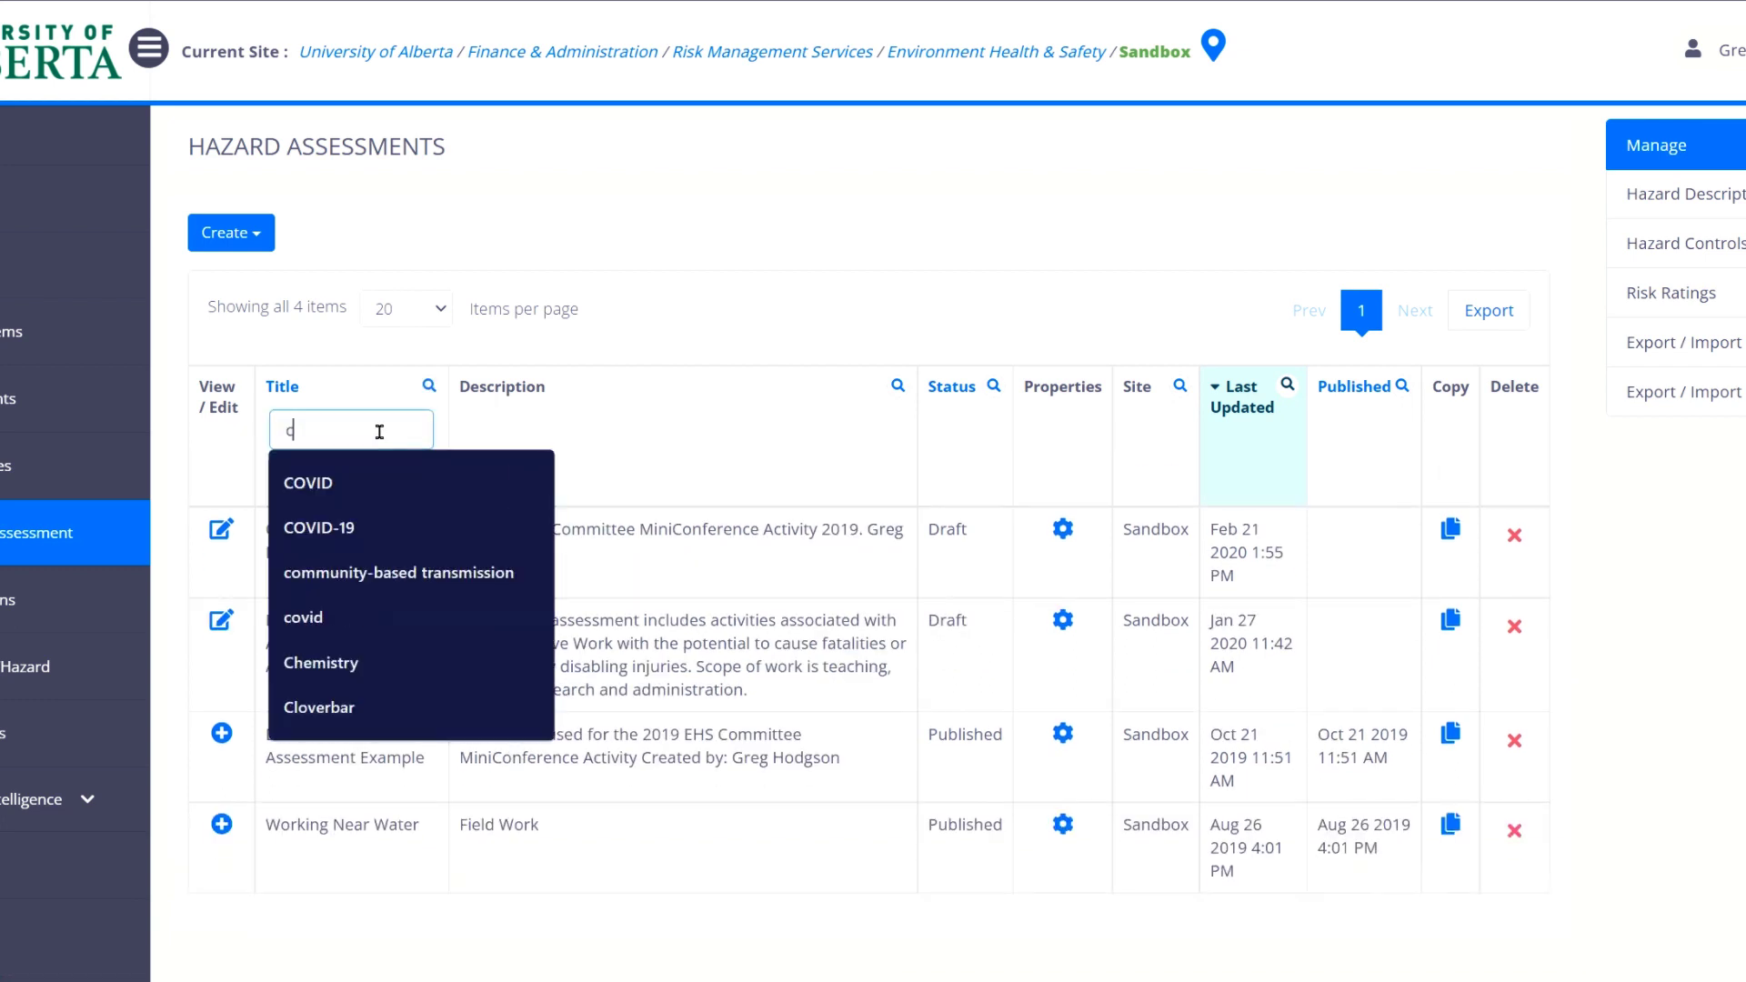
type("arpentry")
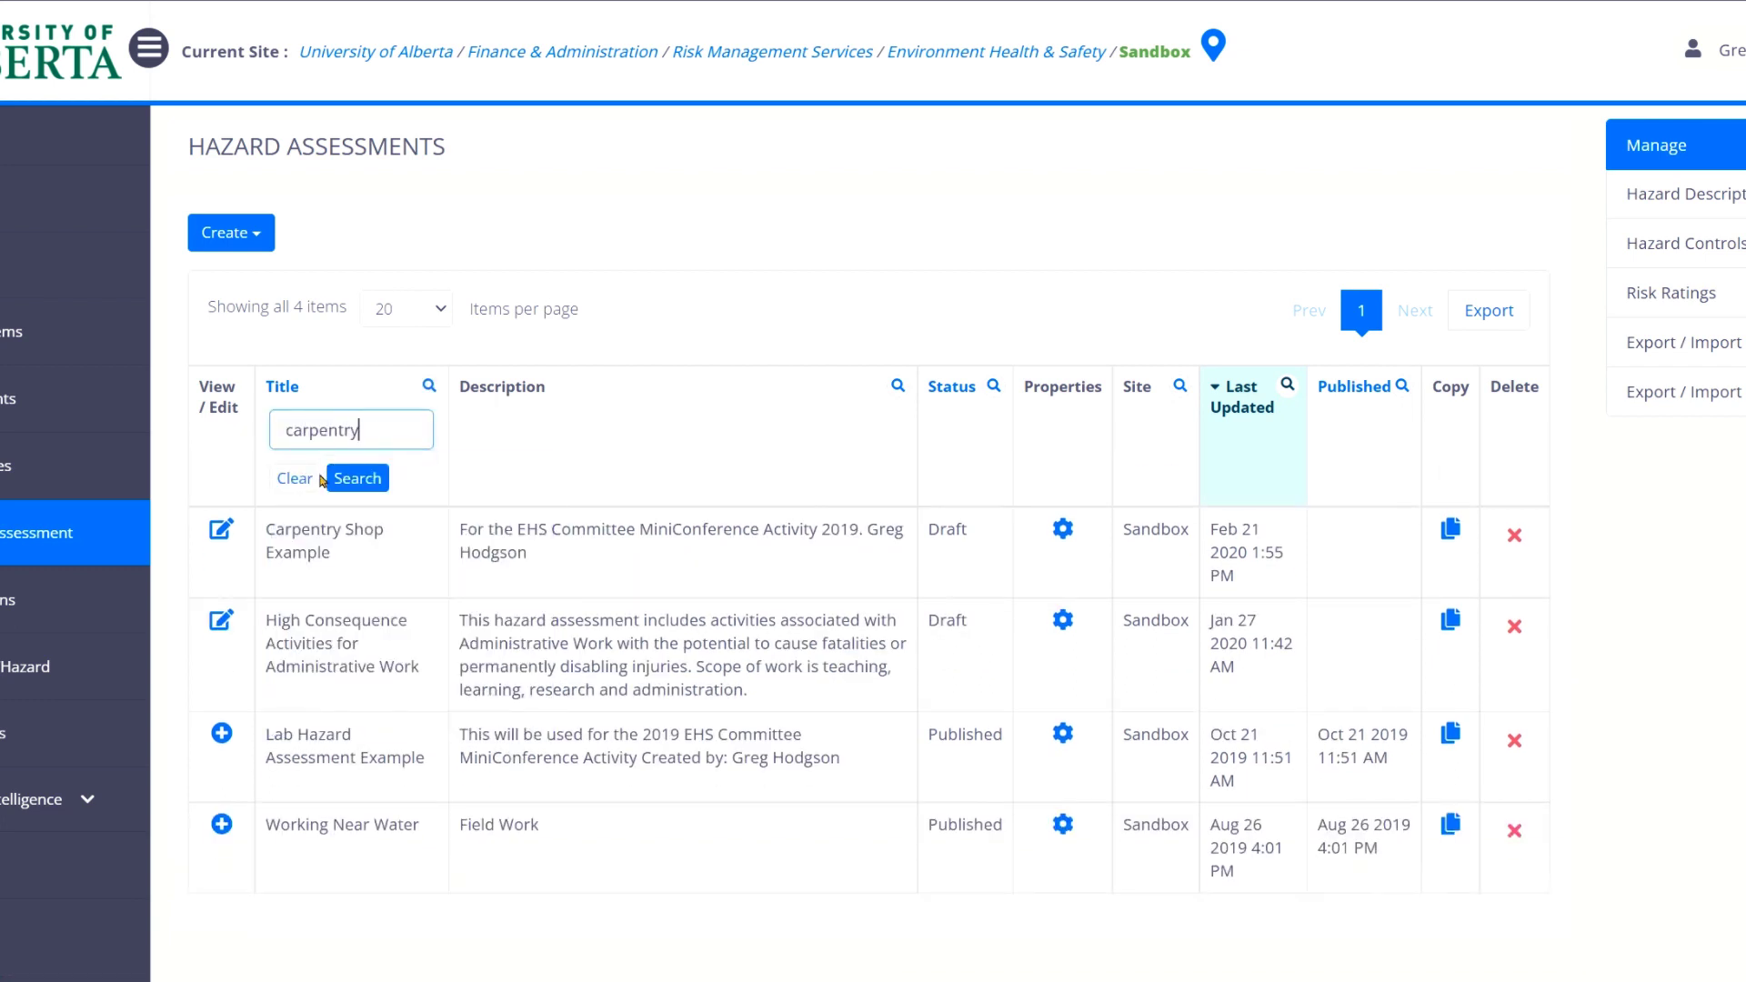
left_click(364, 479)
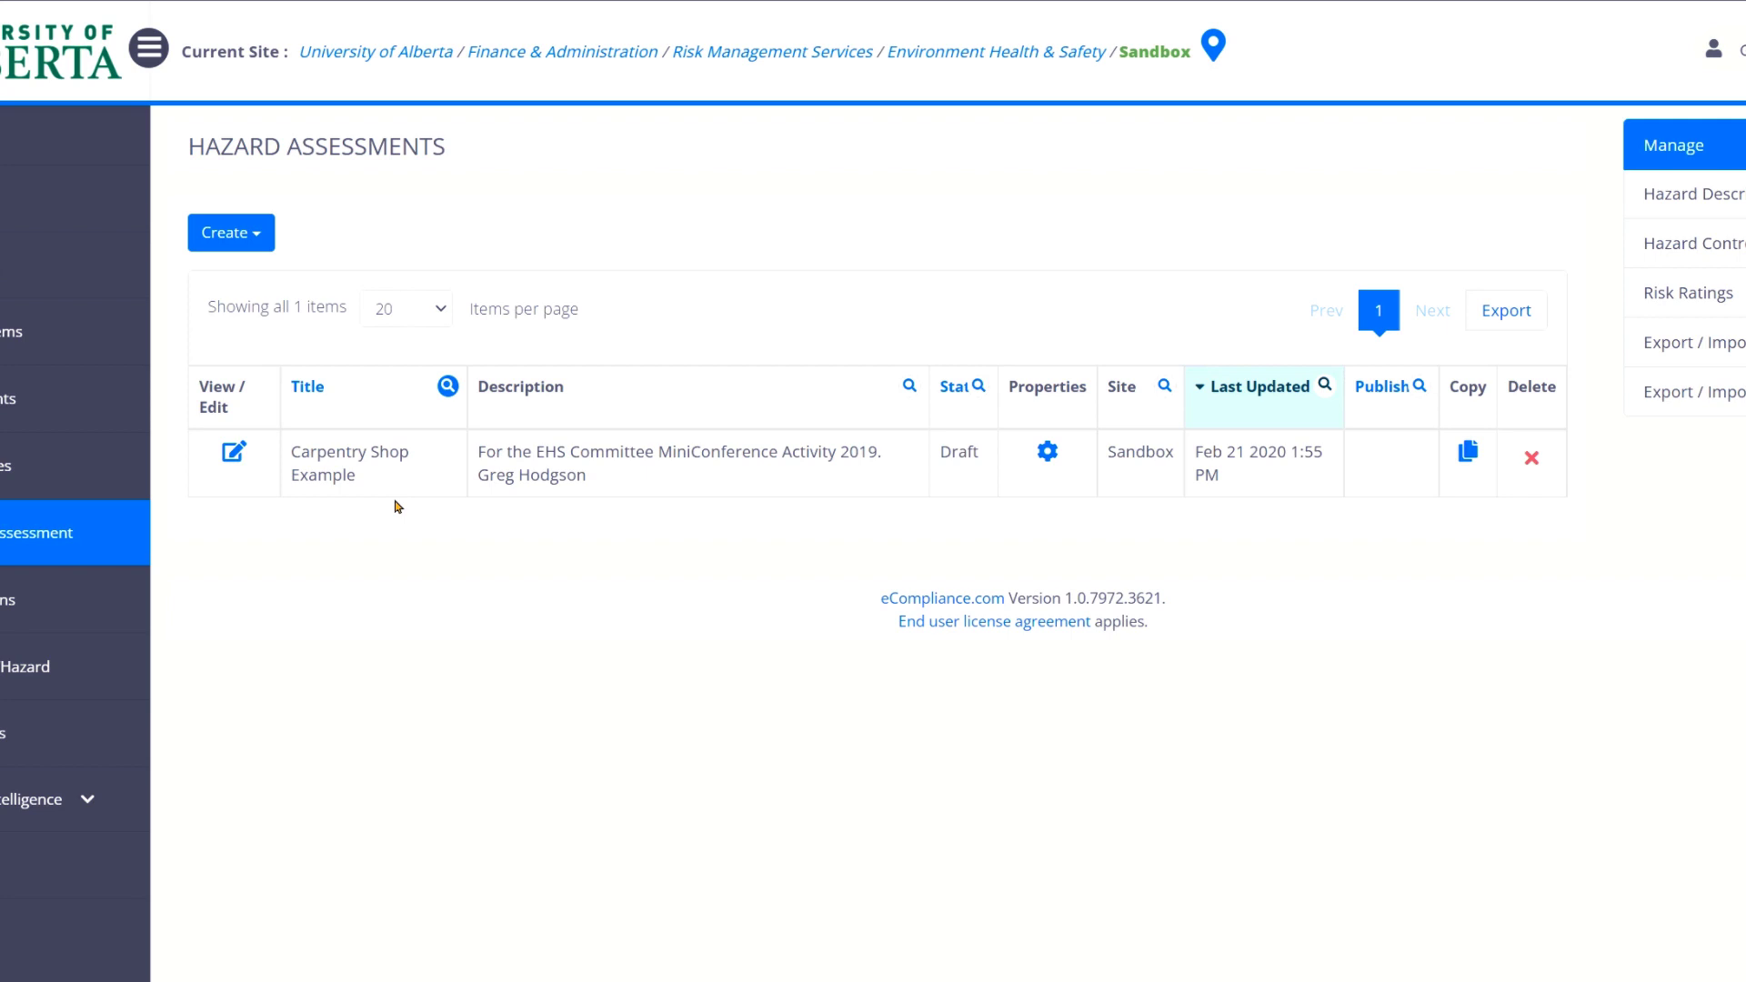
Filter the assessment descriptions by the author's name.
left_click(910, 386)
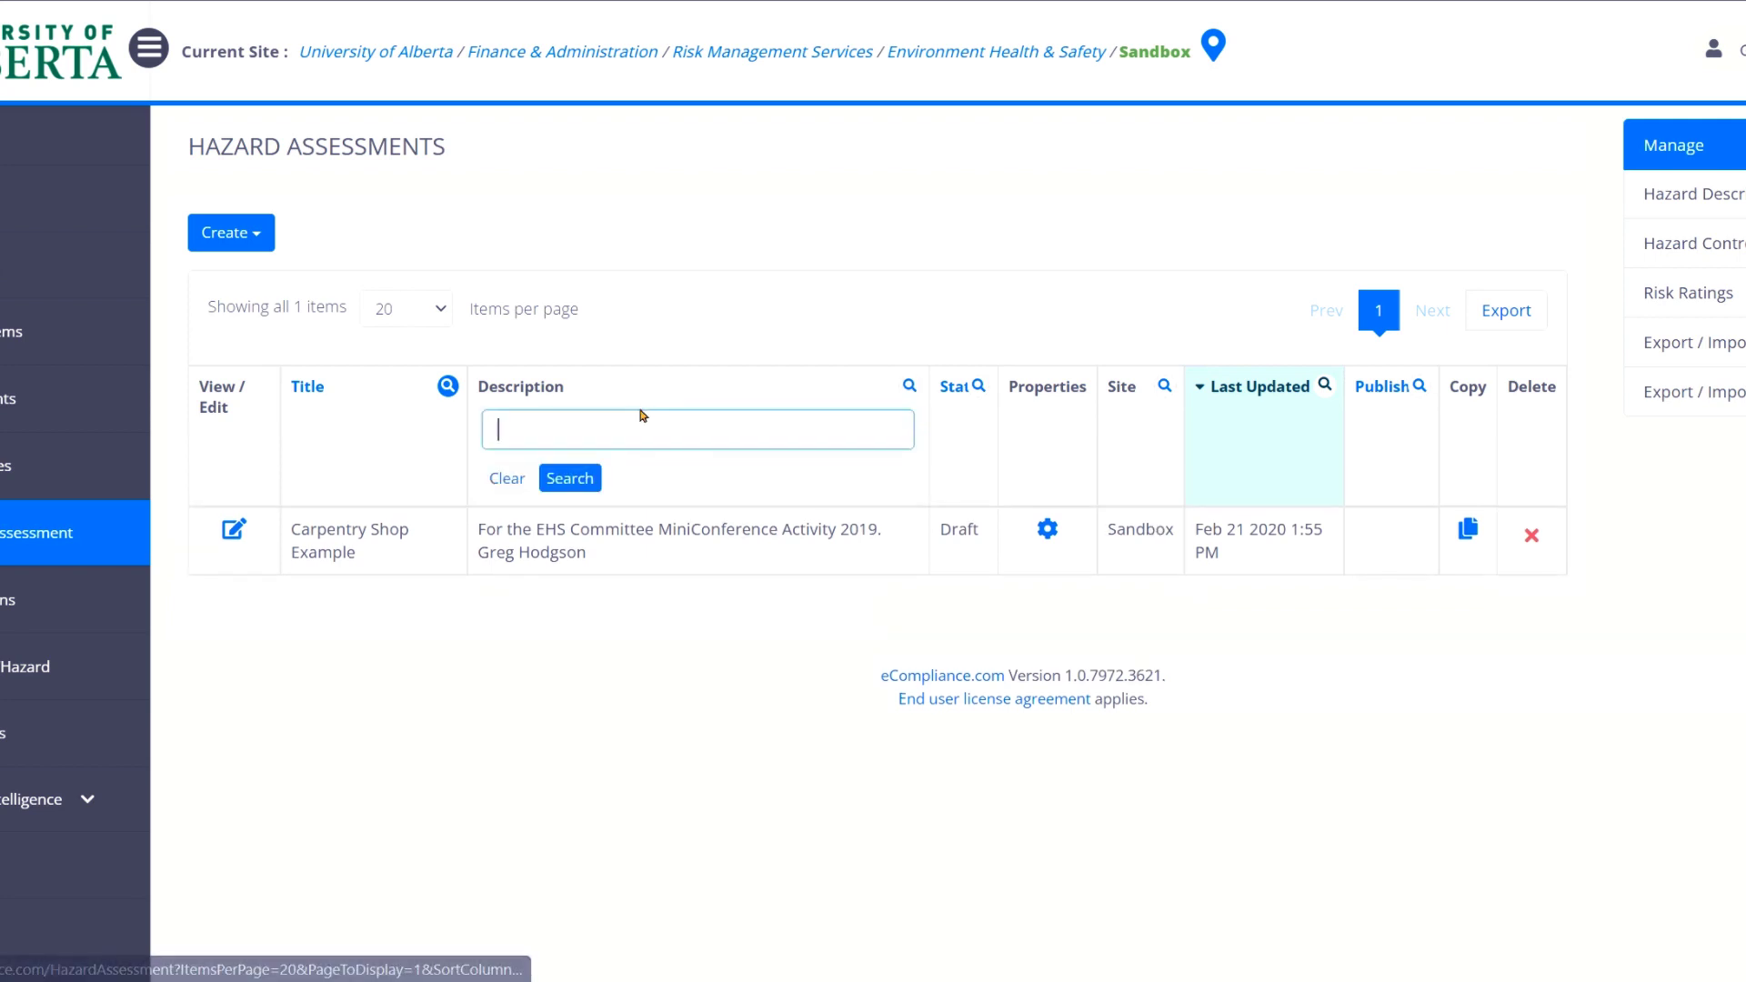
left_click(635, 423)
type("Greg Hodgson")
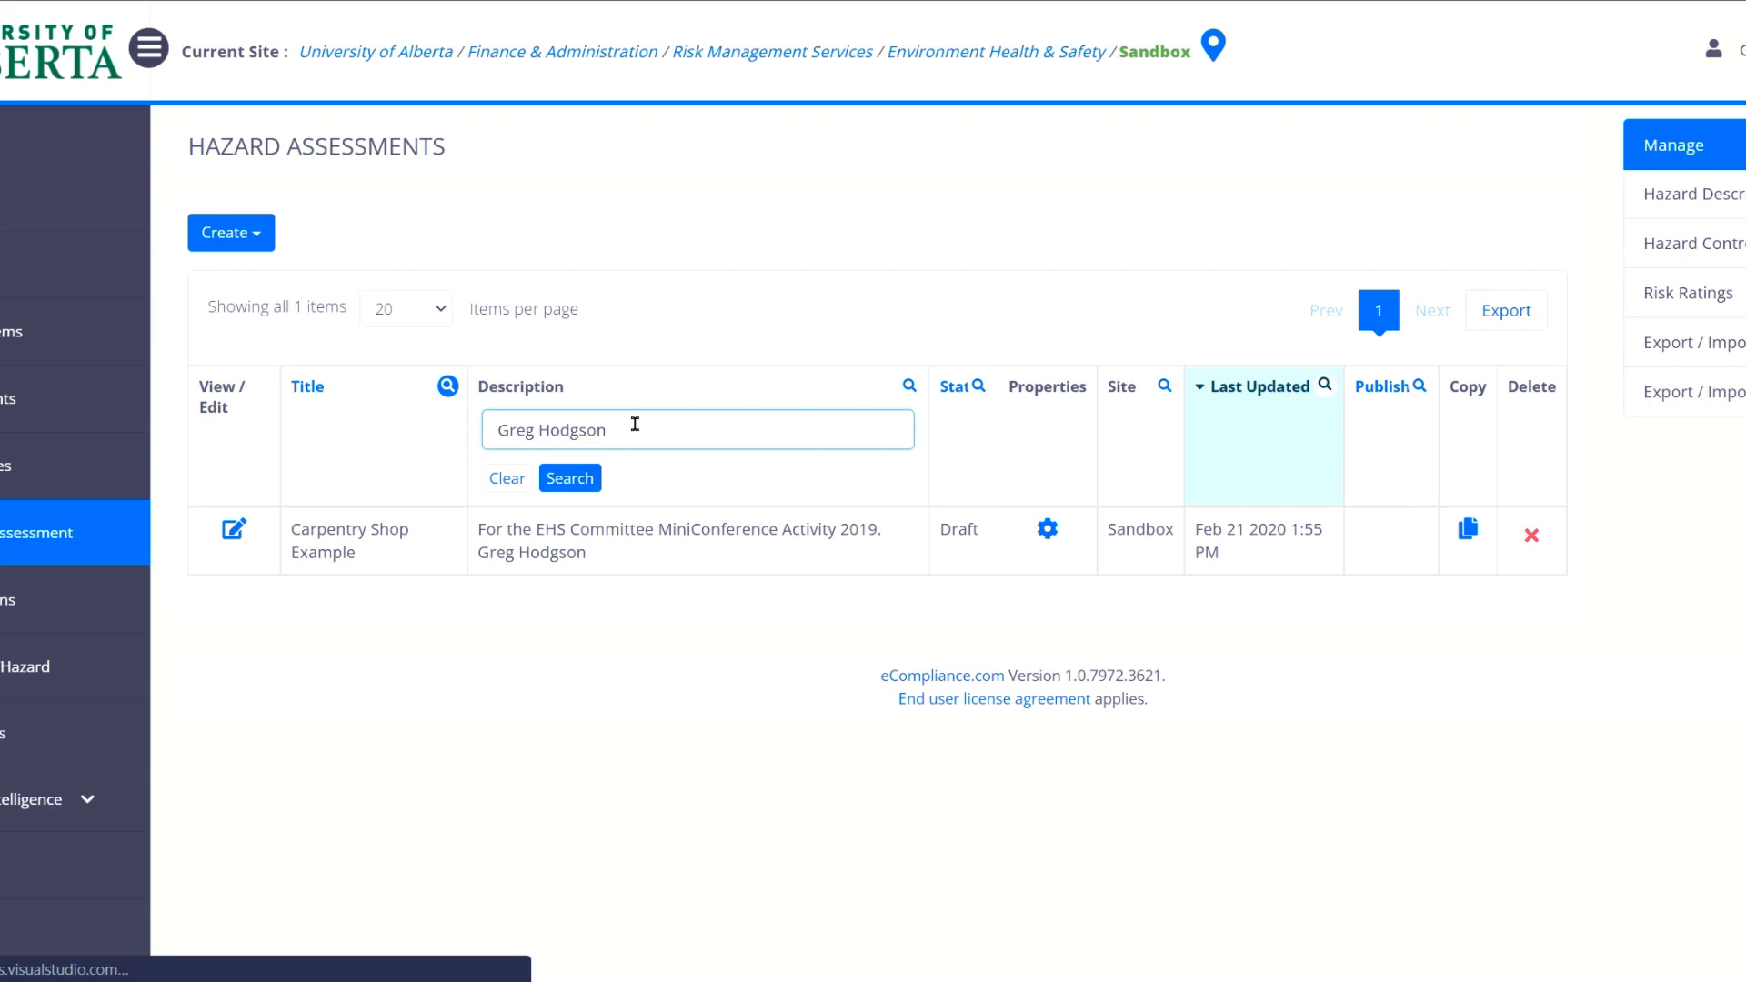
key("Return")
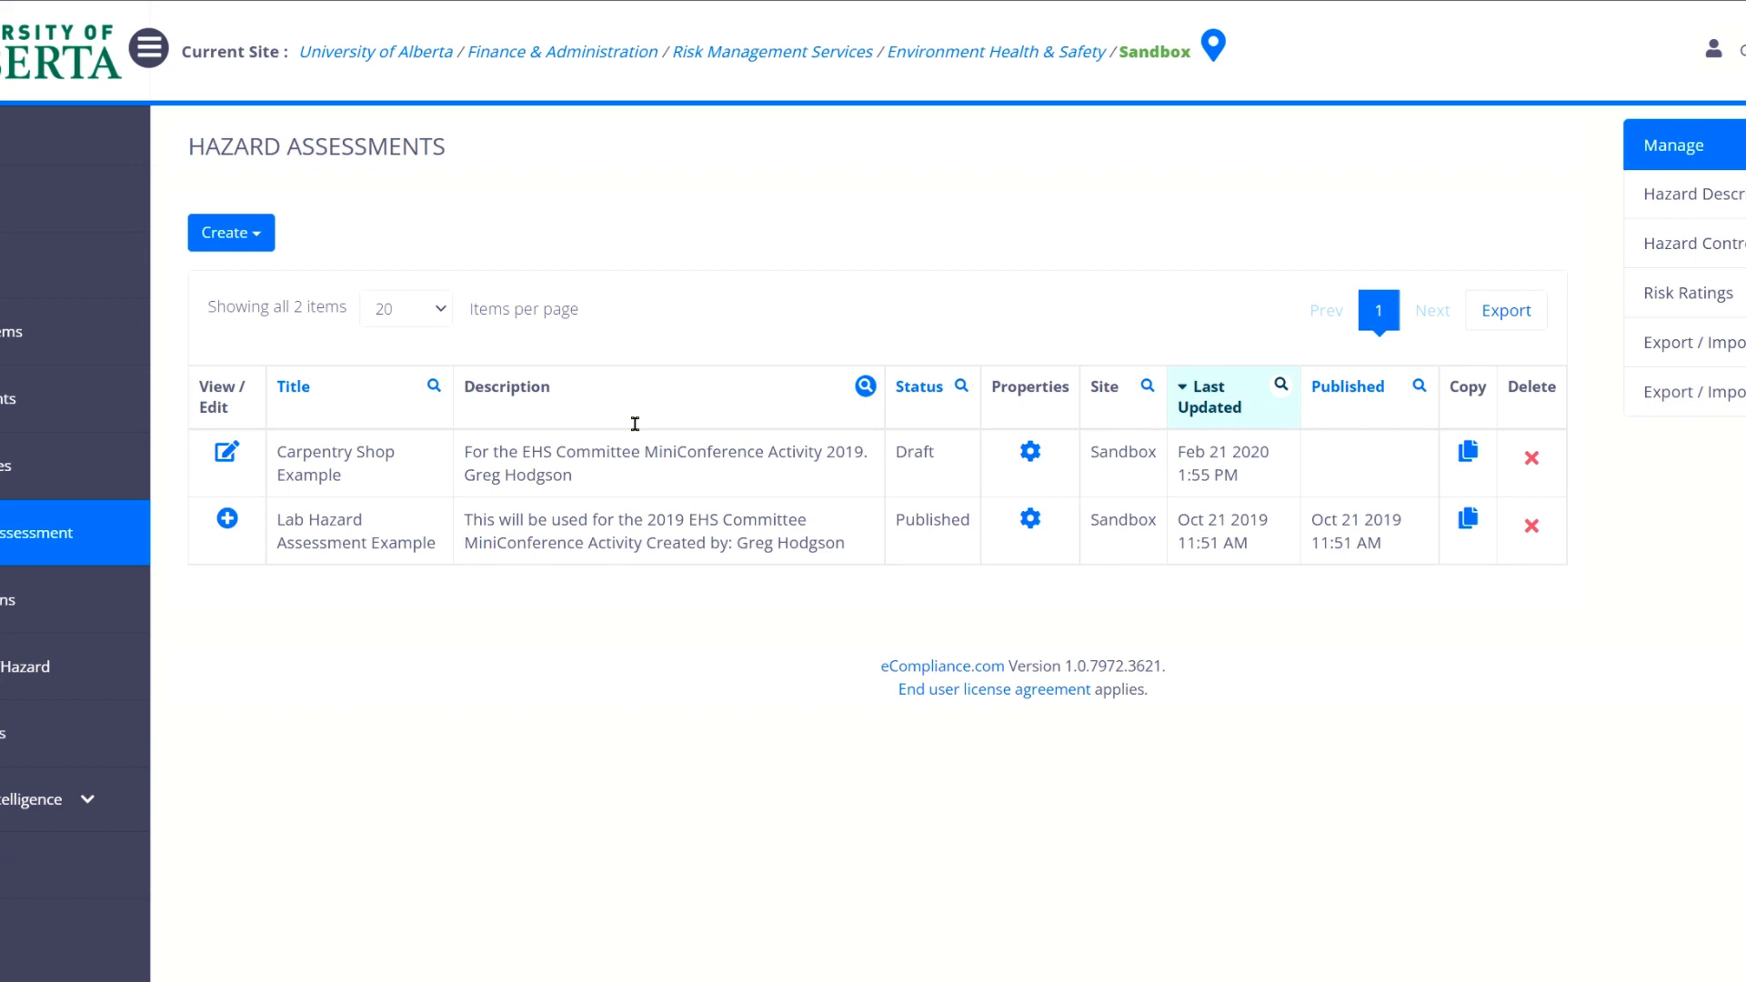
Dismiss the template picker and create a new blank Job Hazard Assessment instead.
left_click(260, 243)
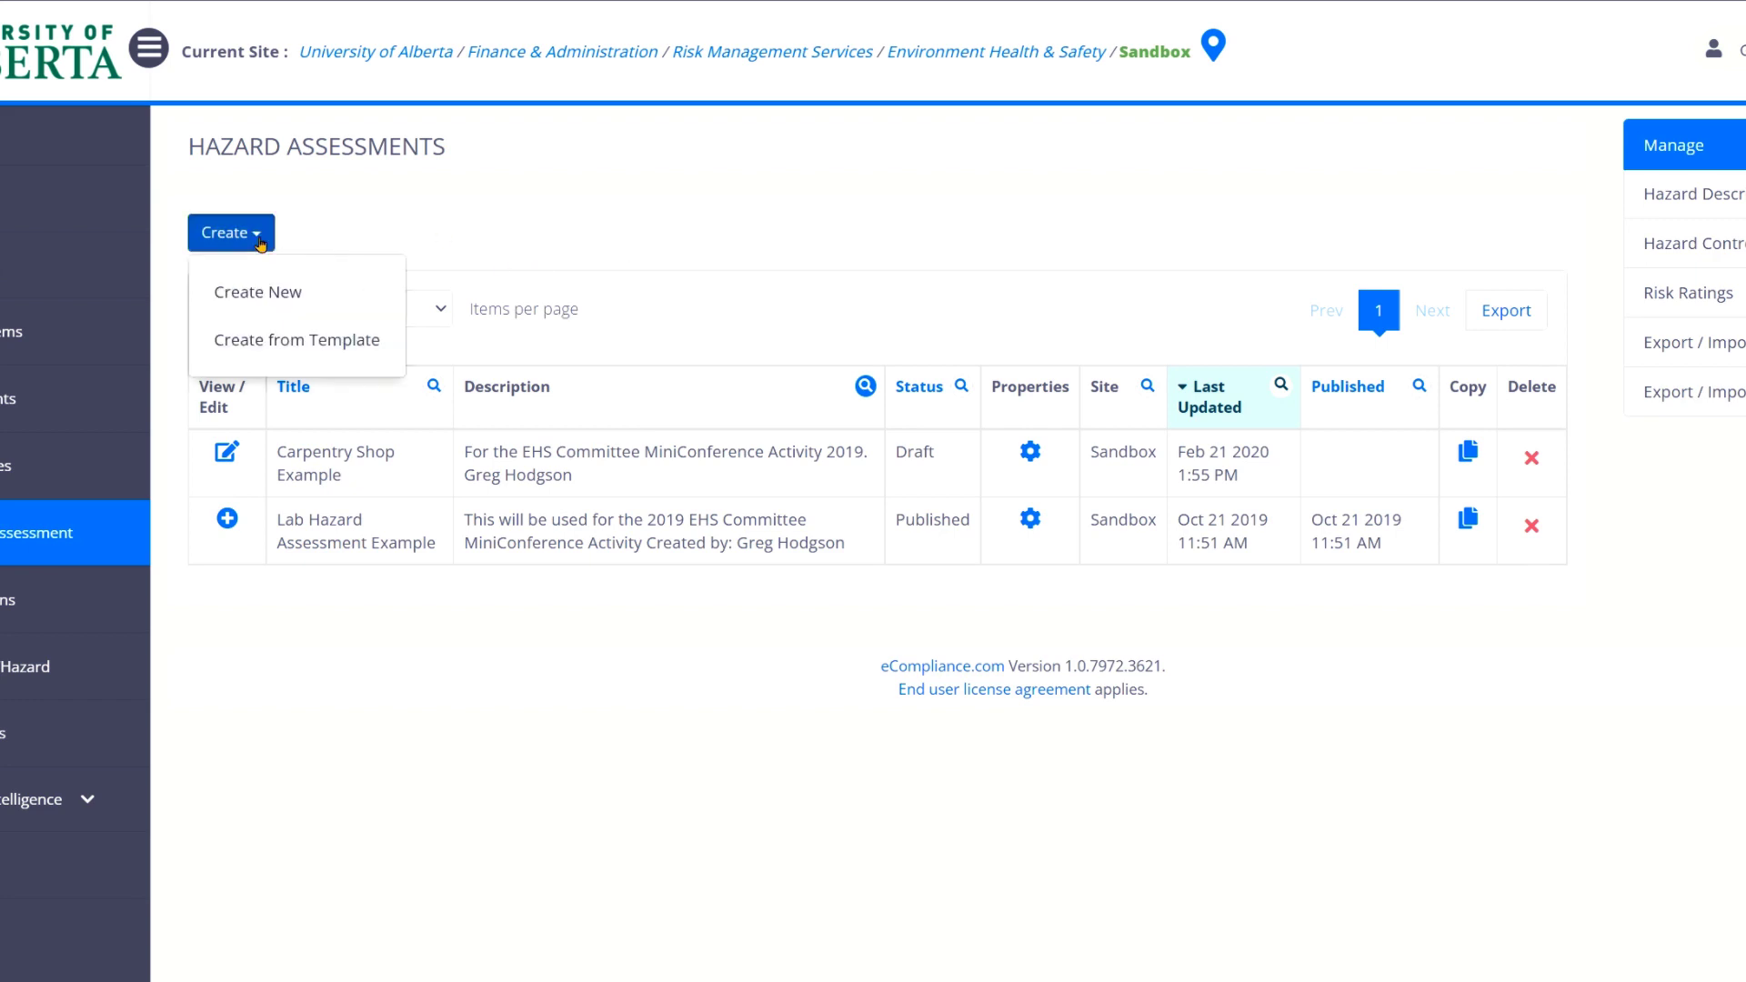
left_click(283, 339)
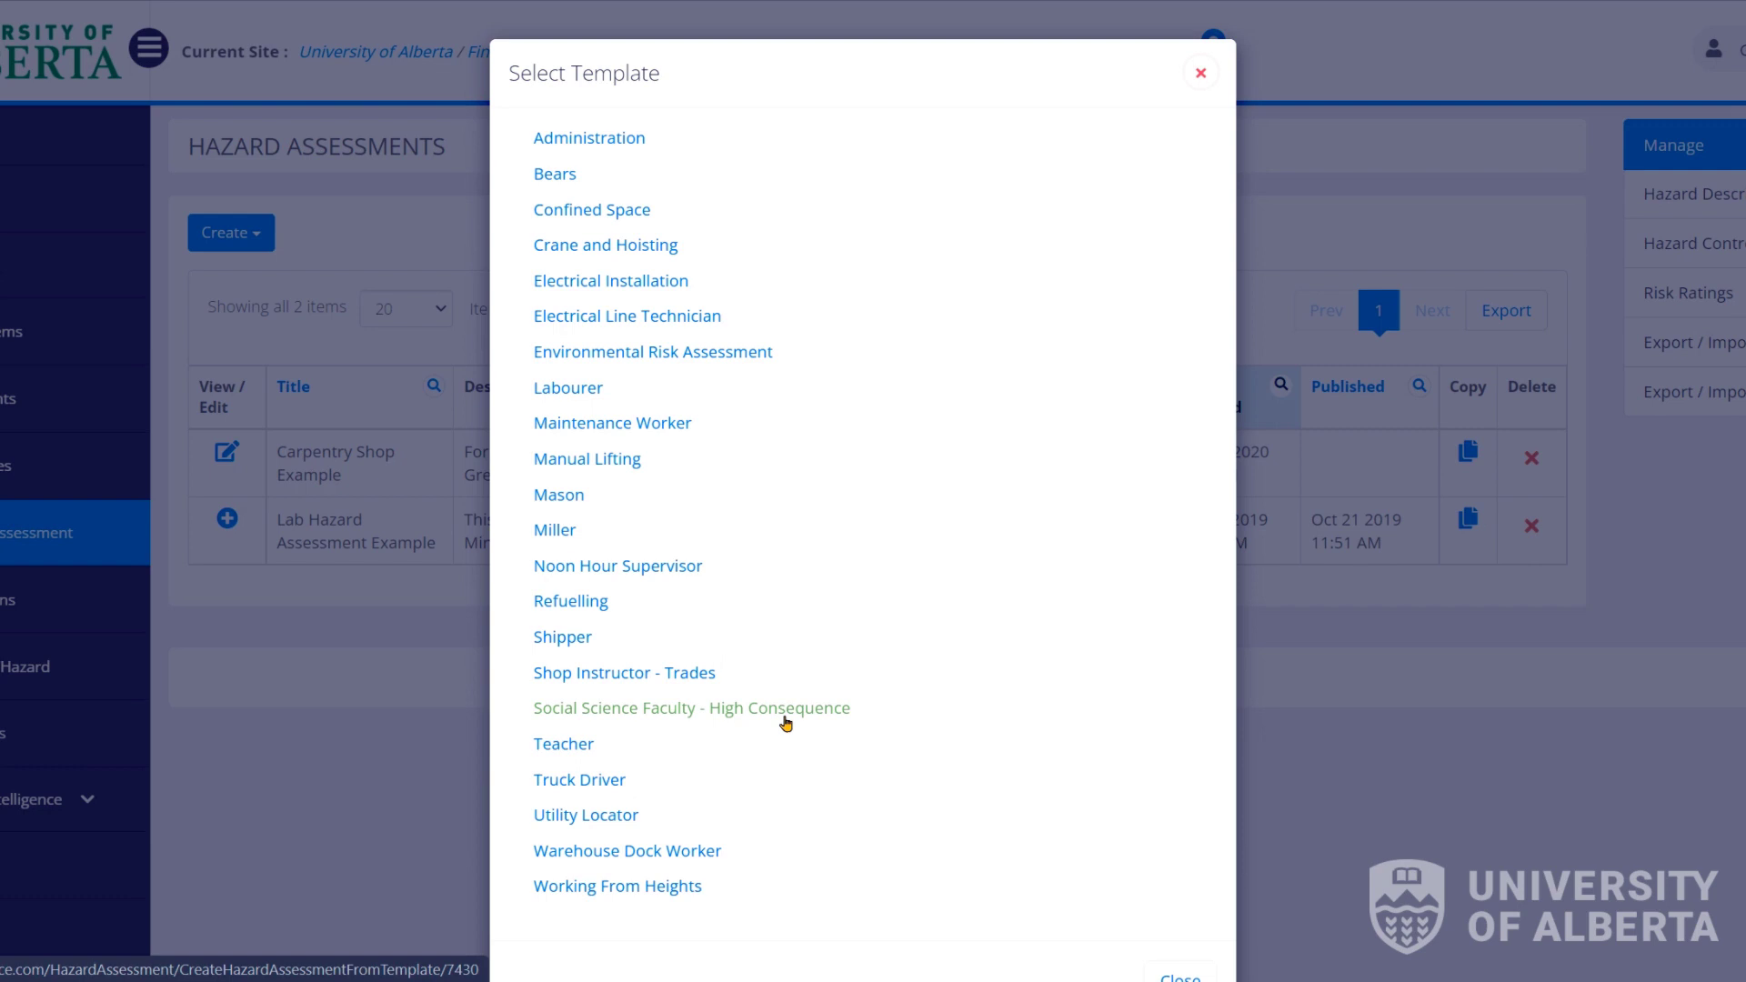
left_click(1201, 73)
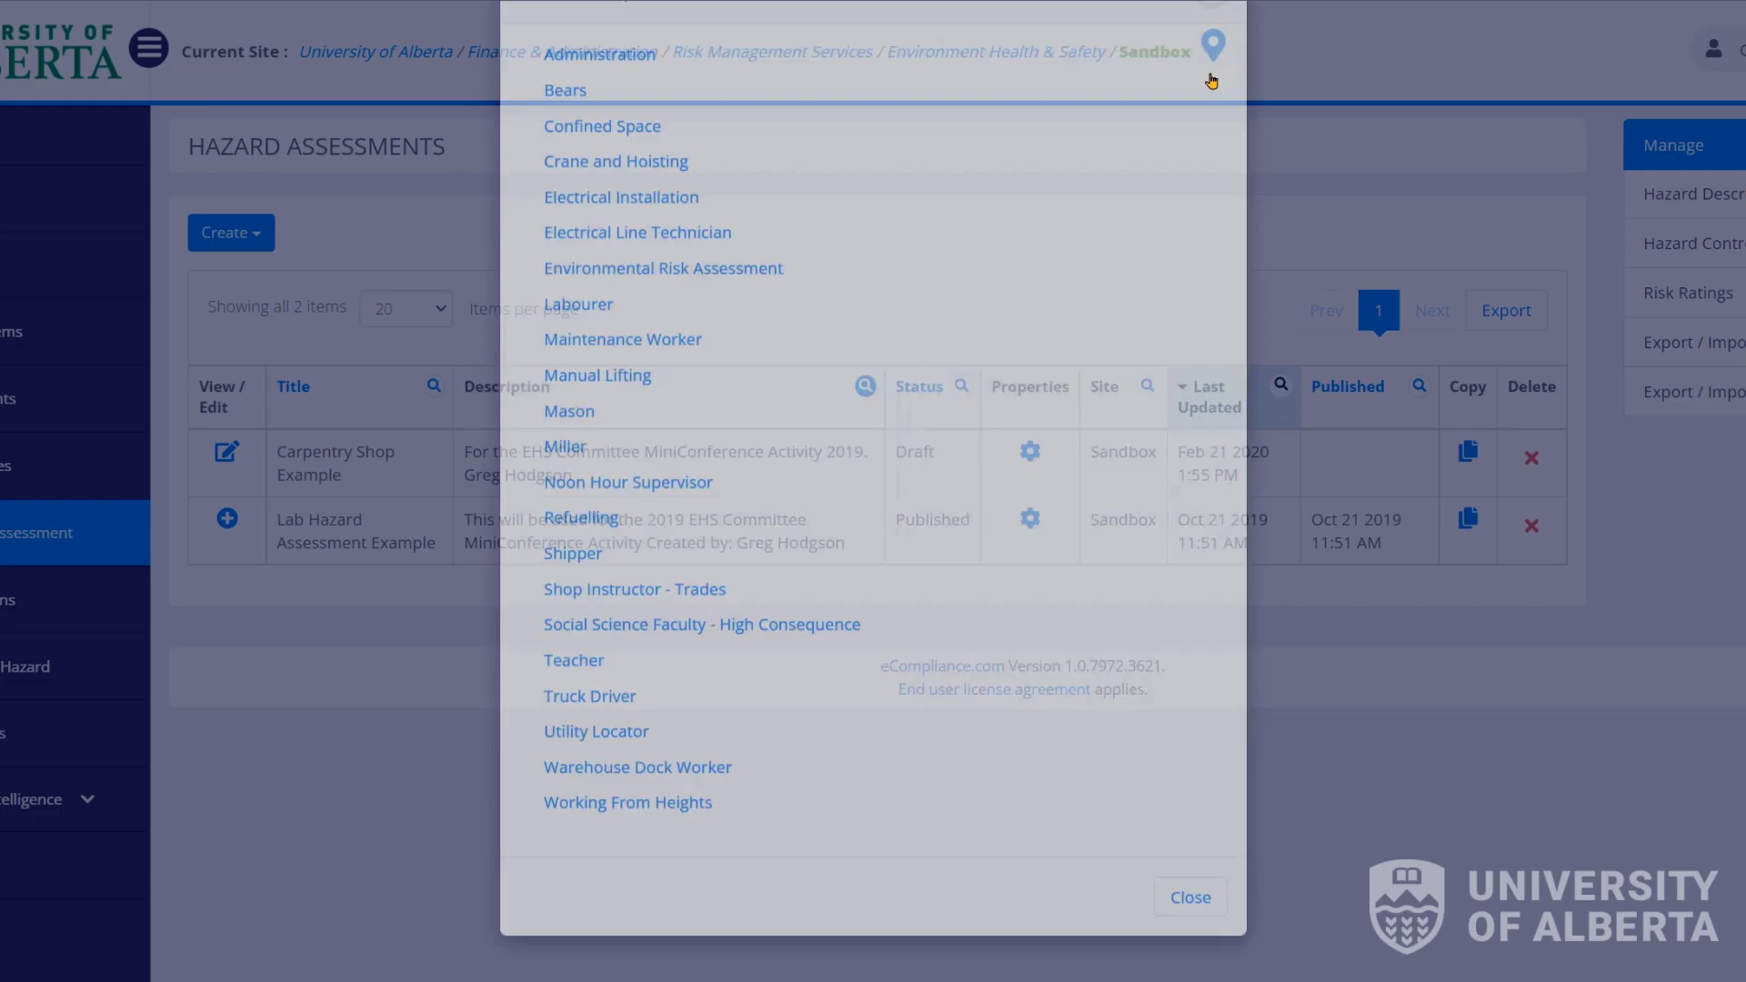
left_click(262, 257)
left_click(281, 296)
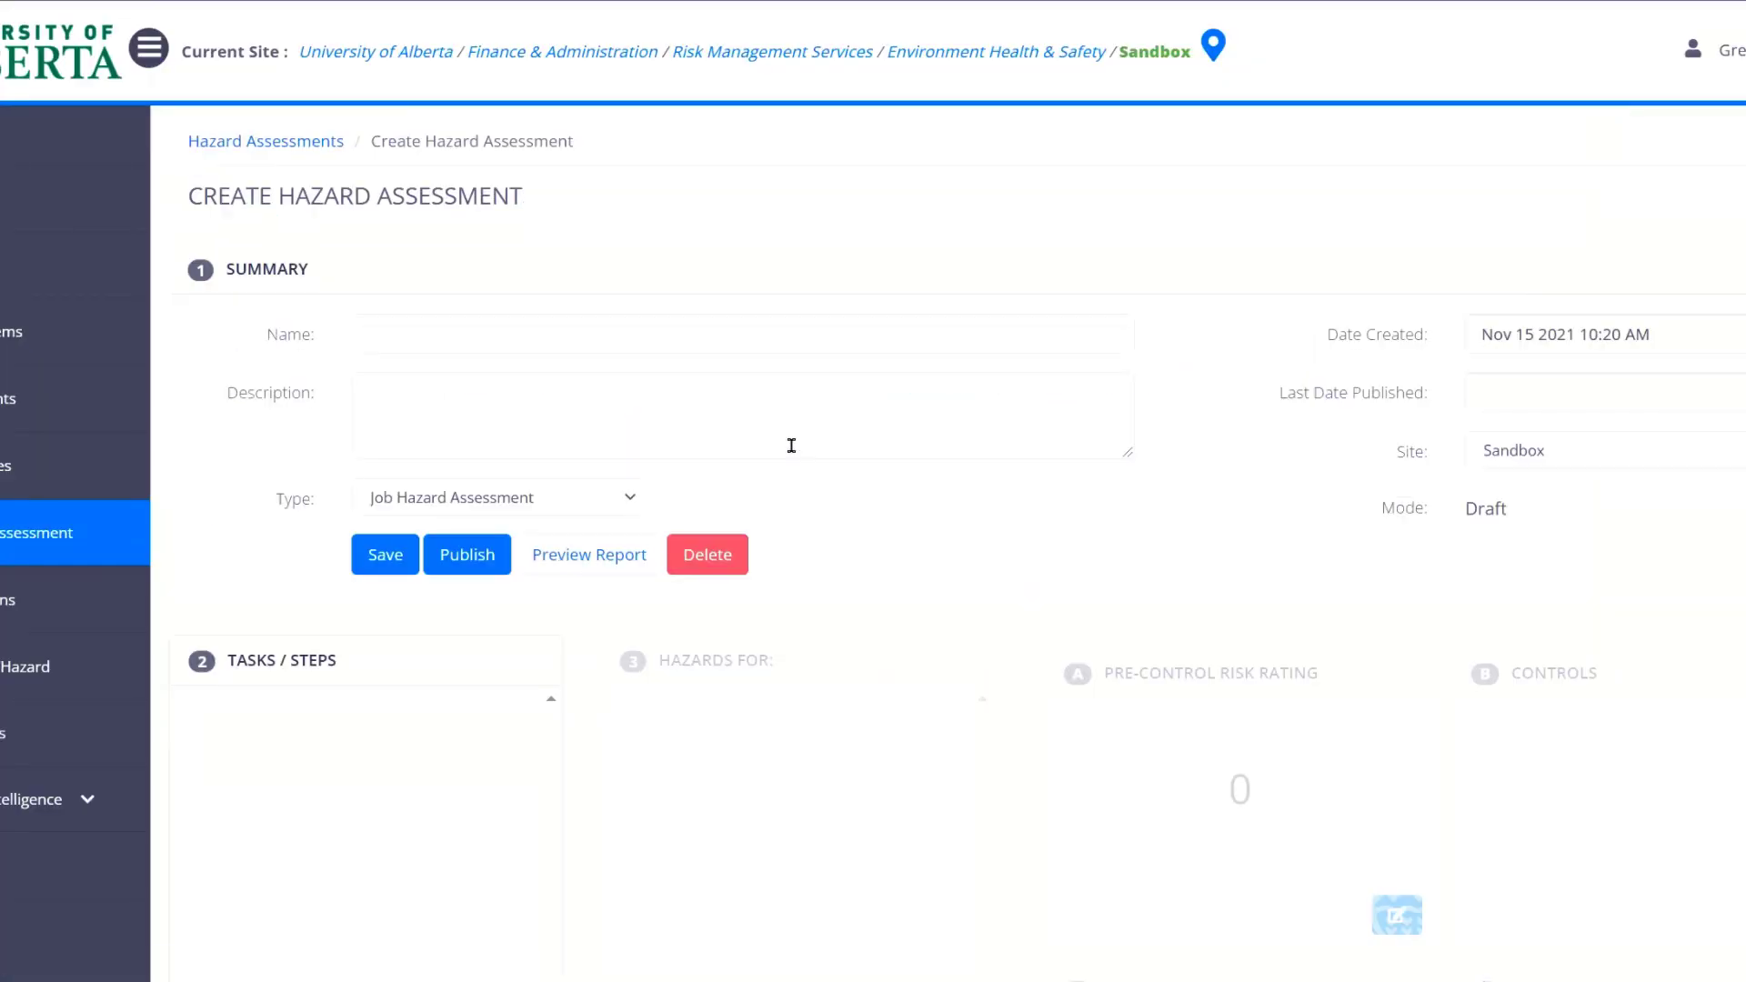
Name the assessment 'Test', describe it as a test HA by its author, keeping Job Hazard Assessment.
left_click(485, 343)
type("Test")
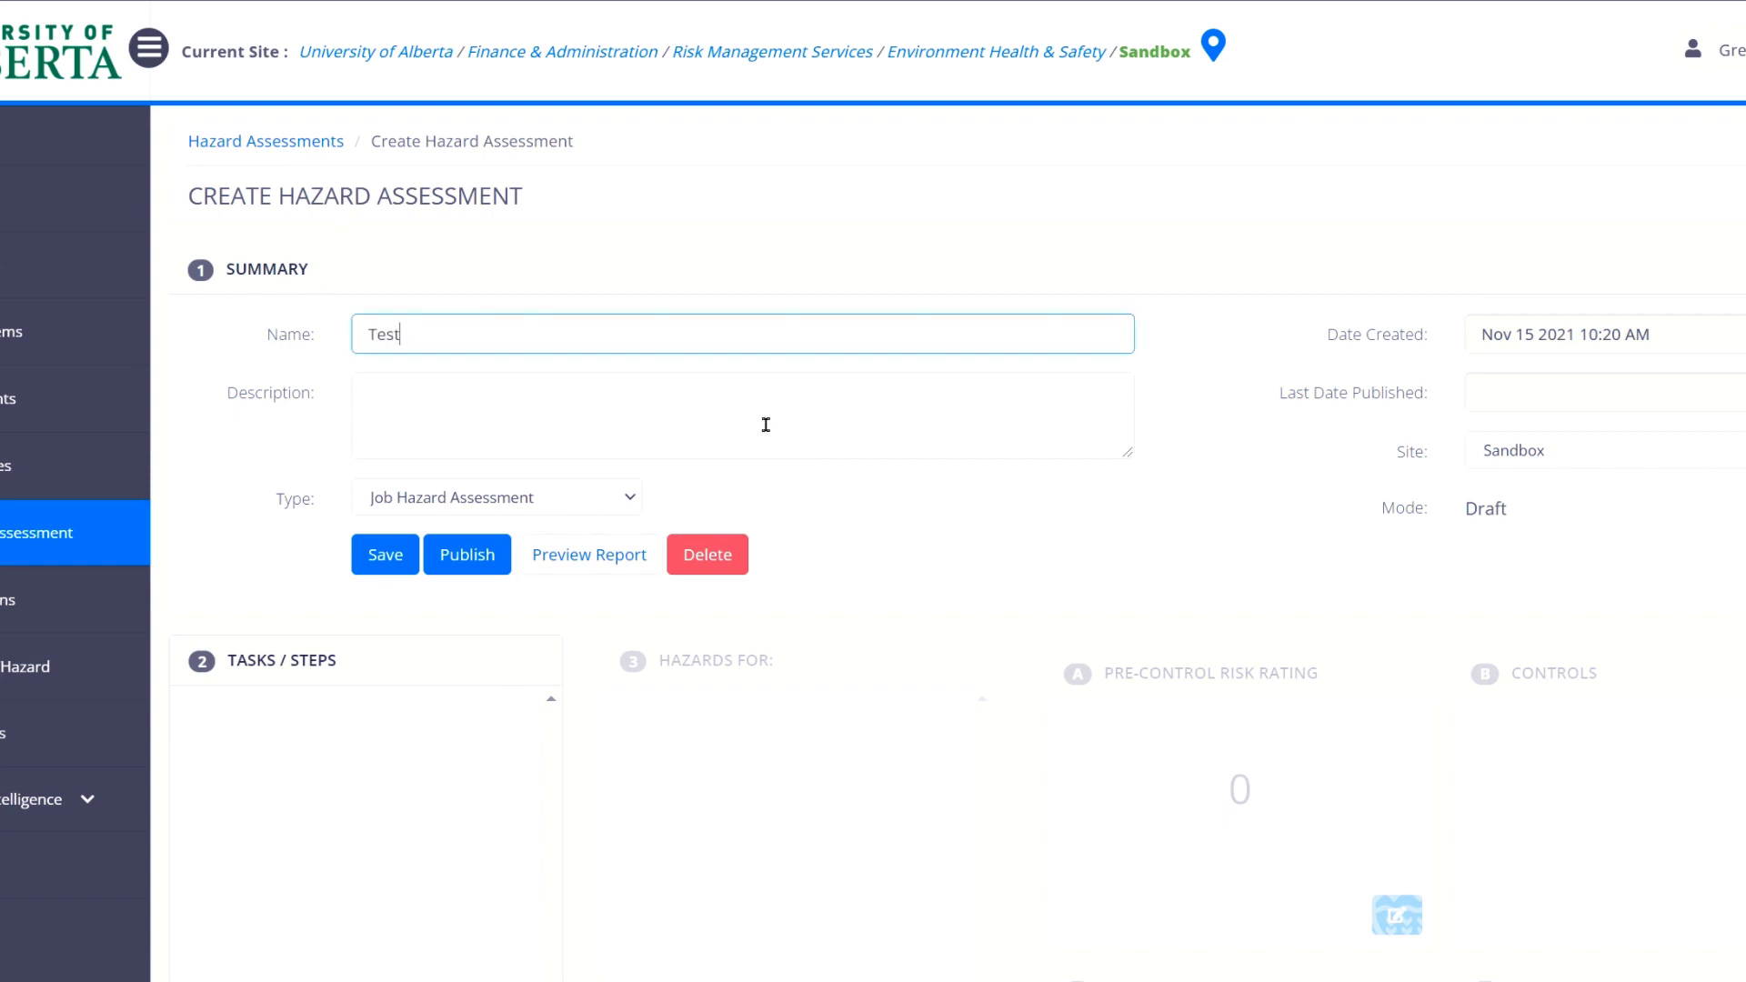
left_click(742, 397)
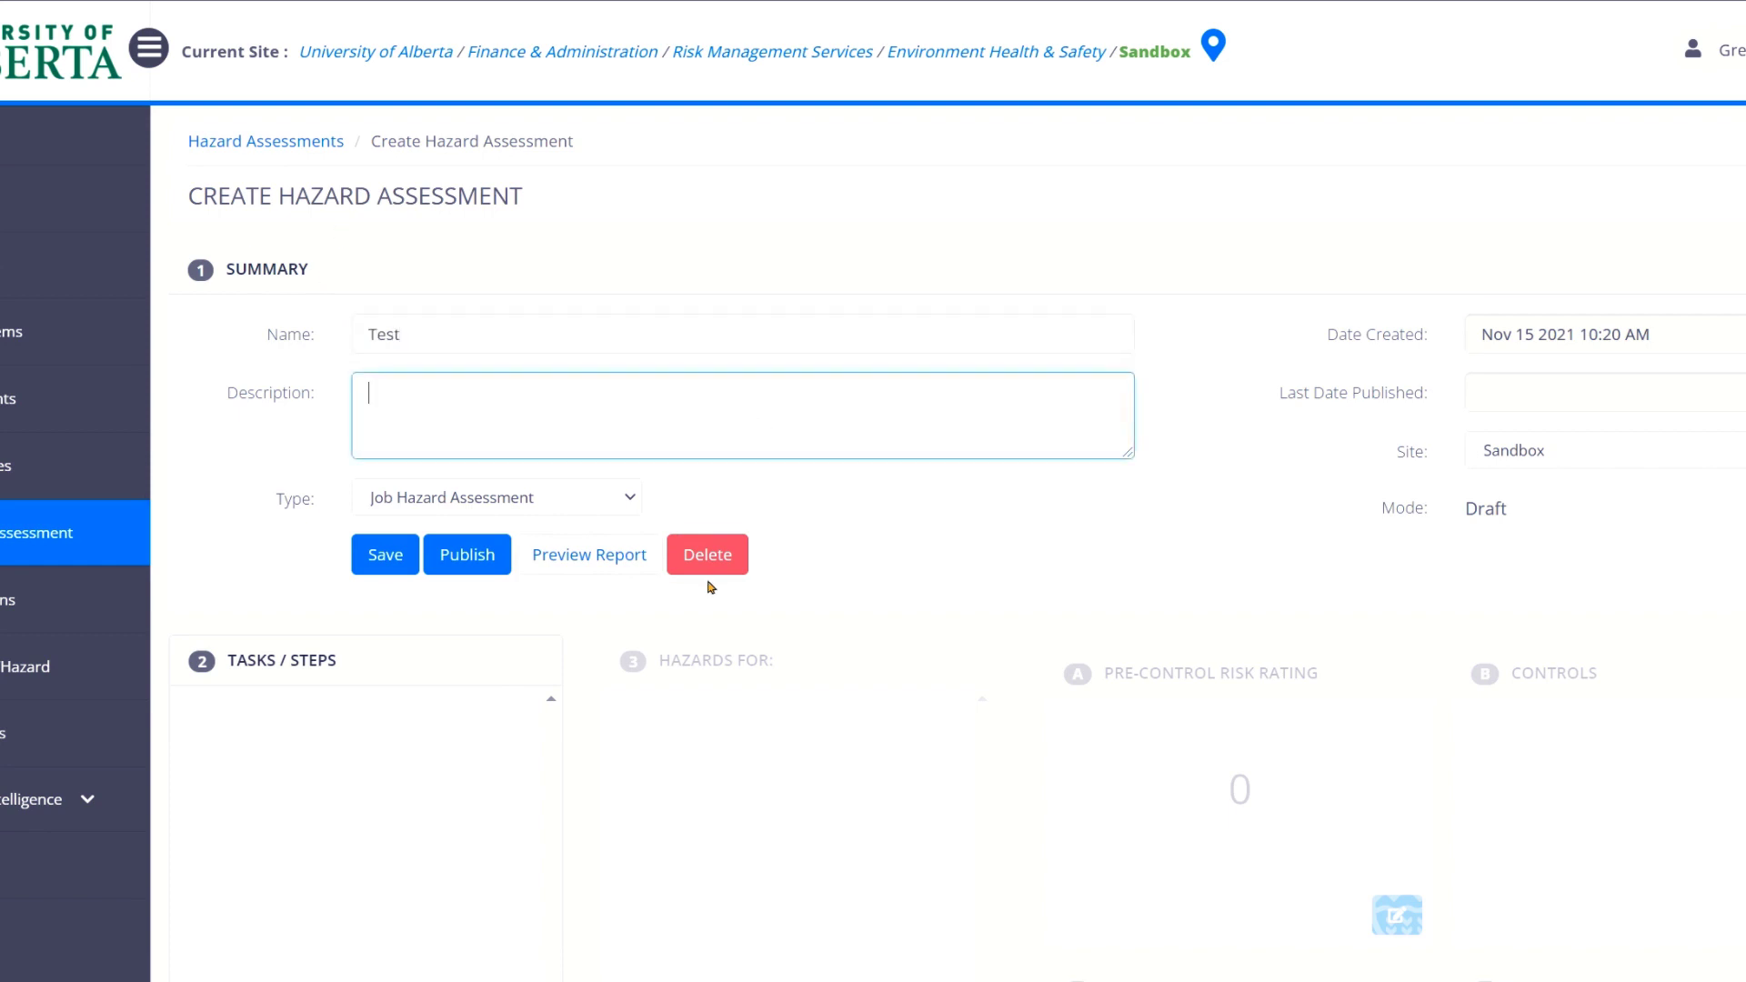
type("Test HA created by Greg hodgso")
key("BackSpace")
key("BackSpace")
key("BackSpace")
key("BackSpace")
key("BackSpace")
key("BackSpace")
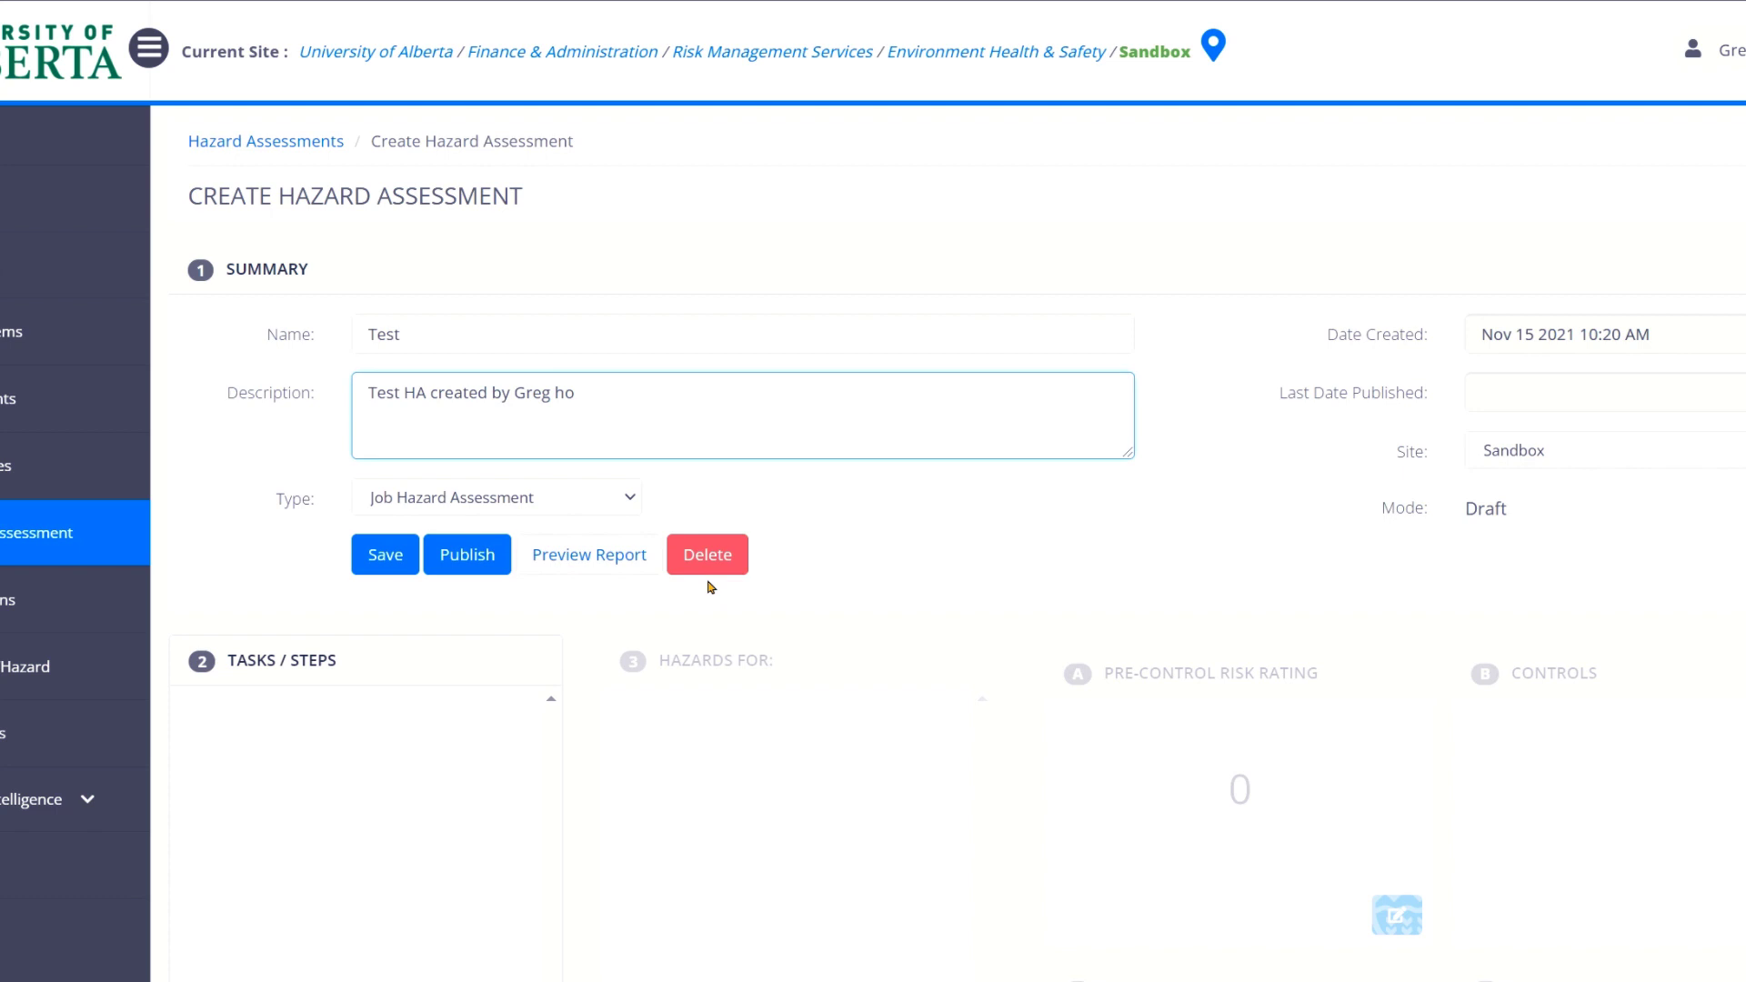
type("Hodgson")
left_click(506, 500)
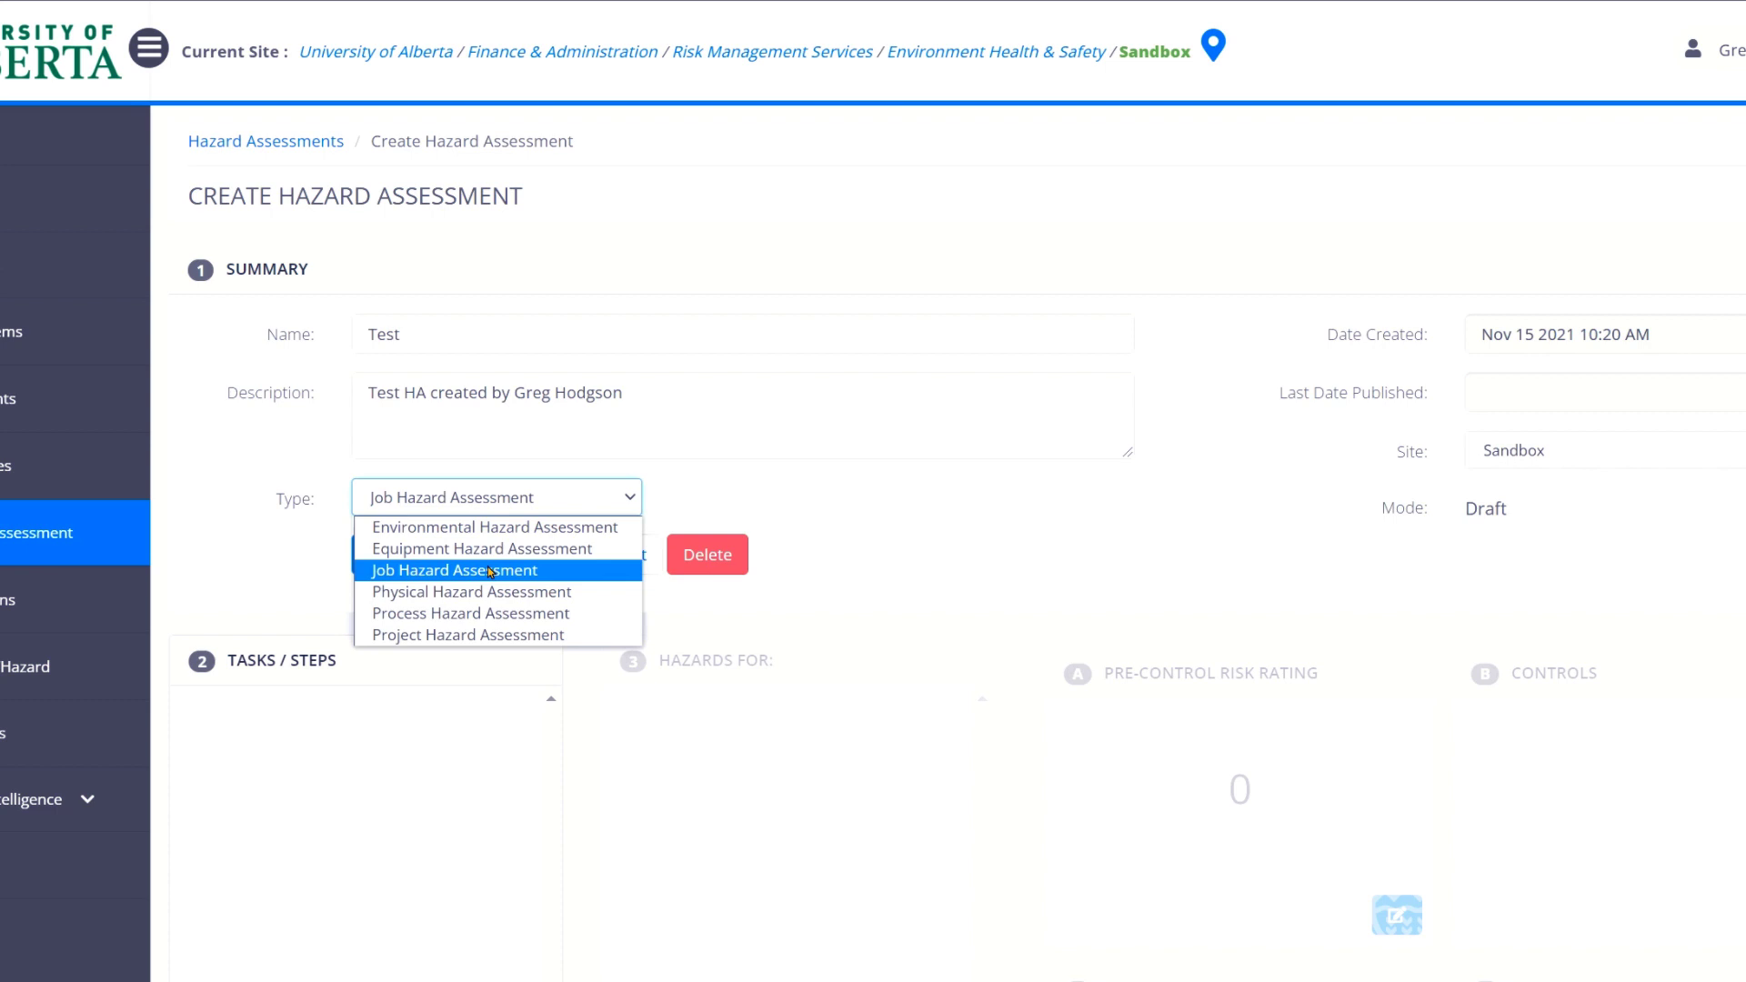
left_click(490, 572)
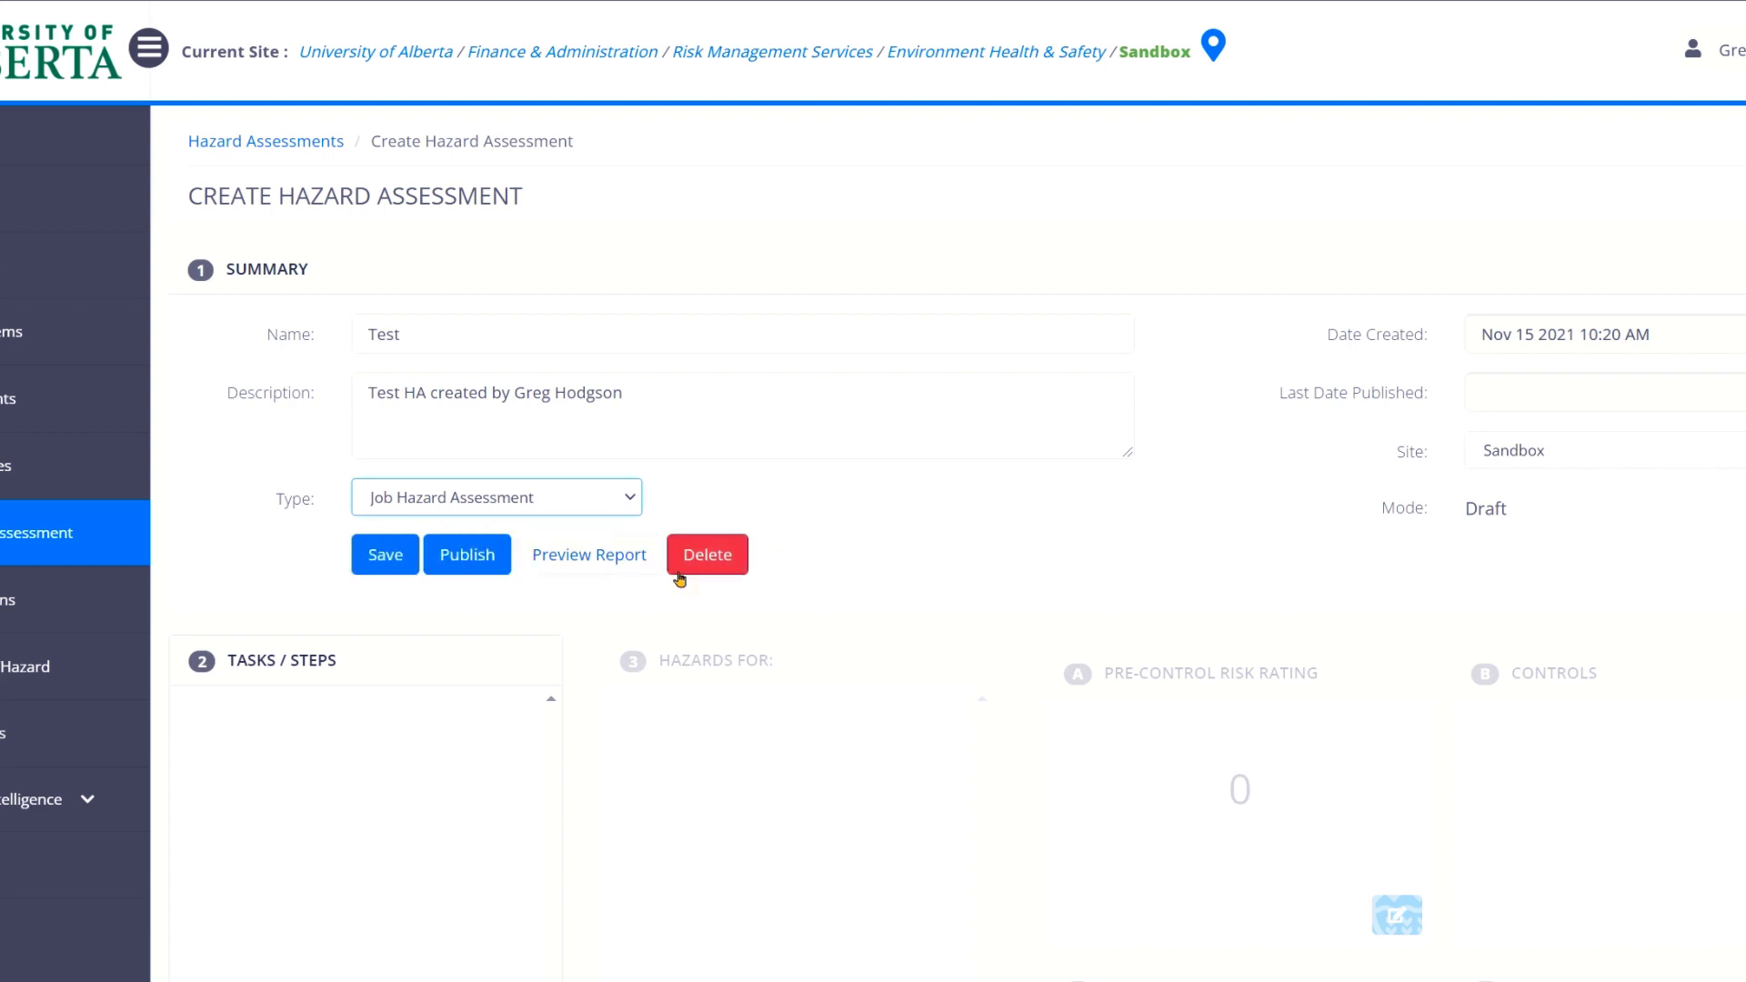
Save the Test draft and check its Nov 15 2021 creation date, Draft mode and empty Tasks/Steps.
left_click(368, 564)
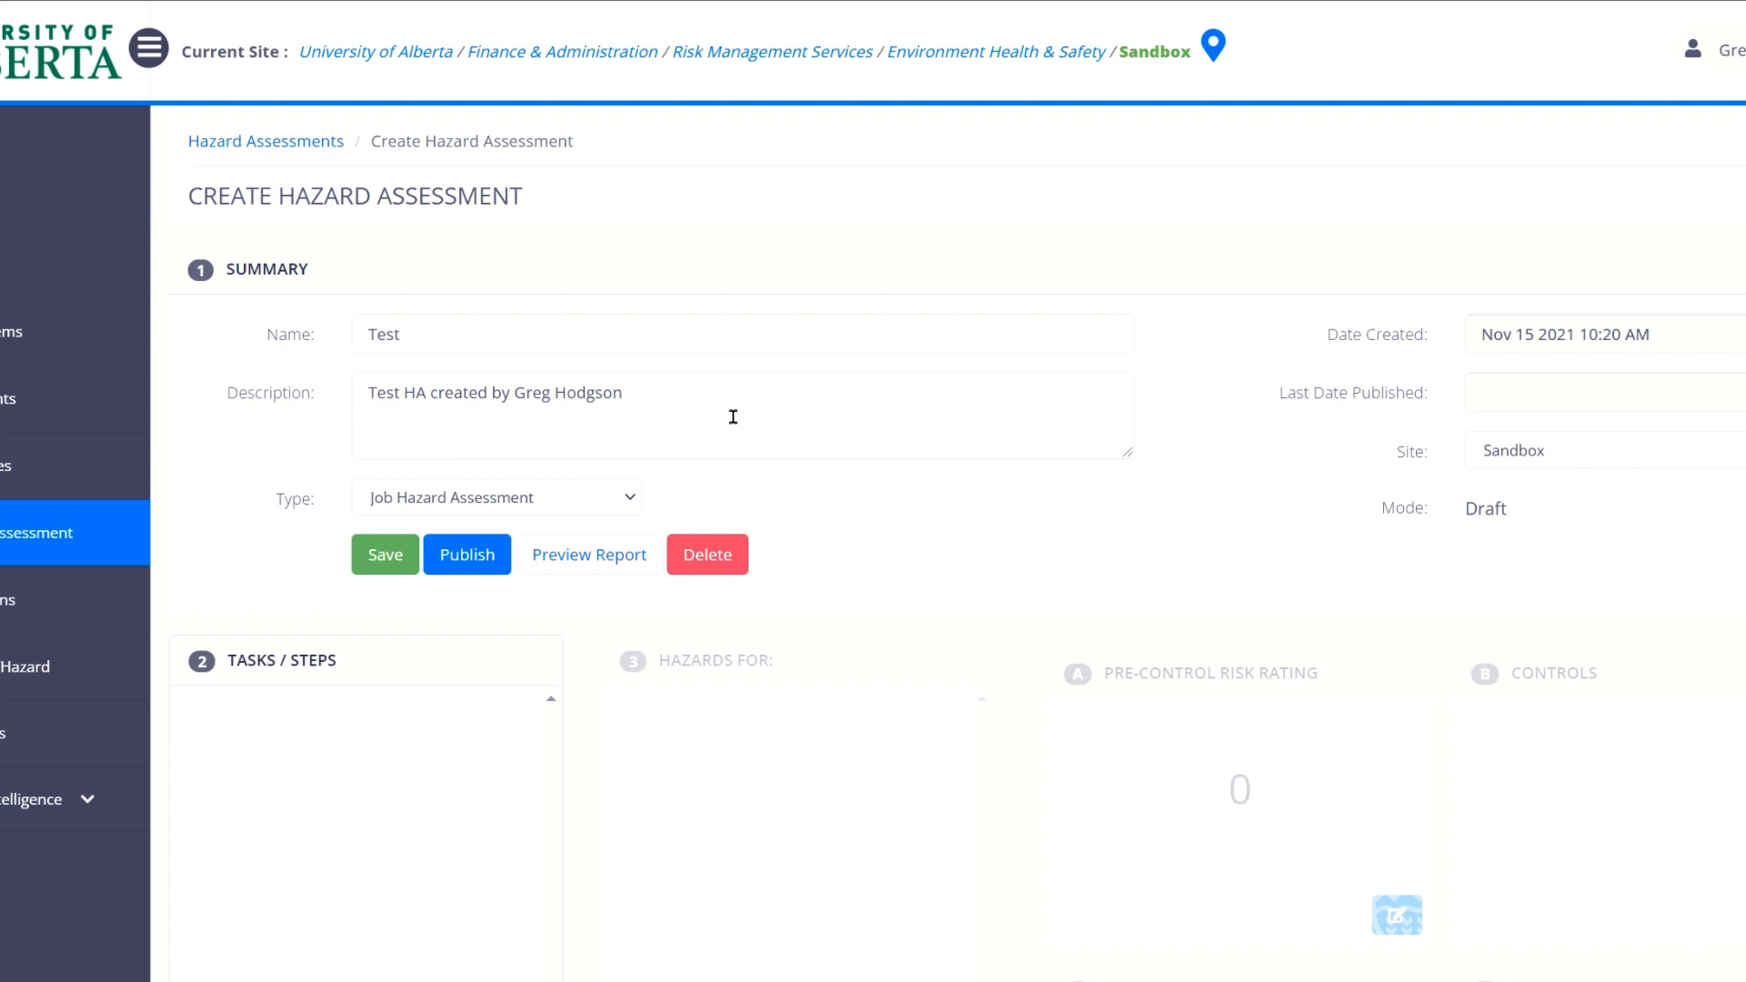
scroll(733, 413, "down", 1)
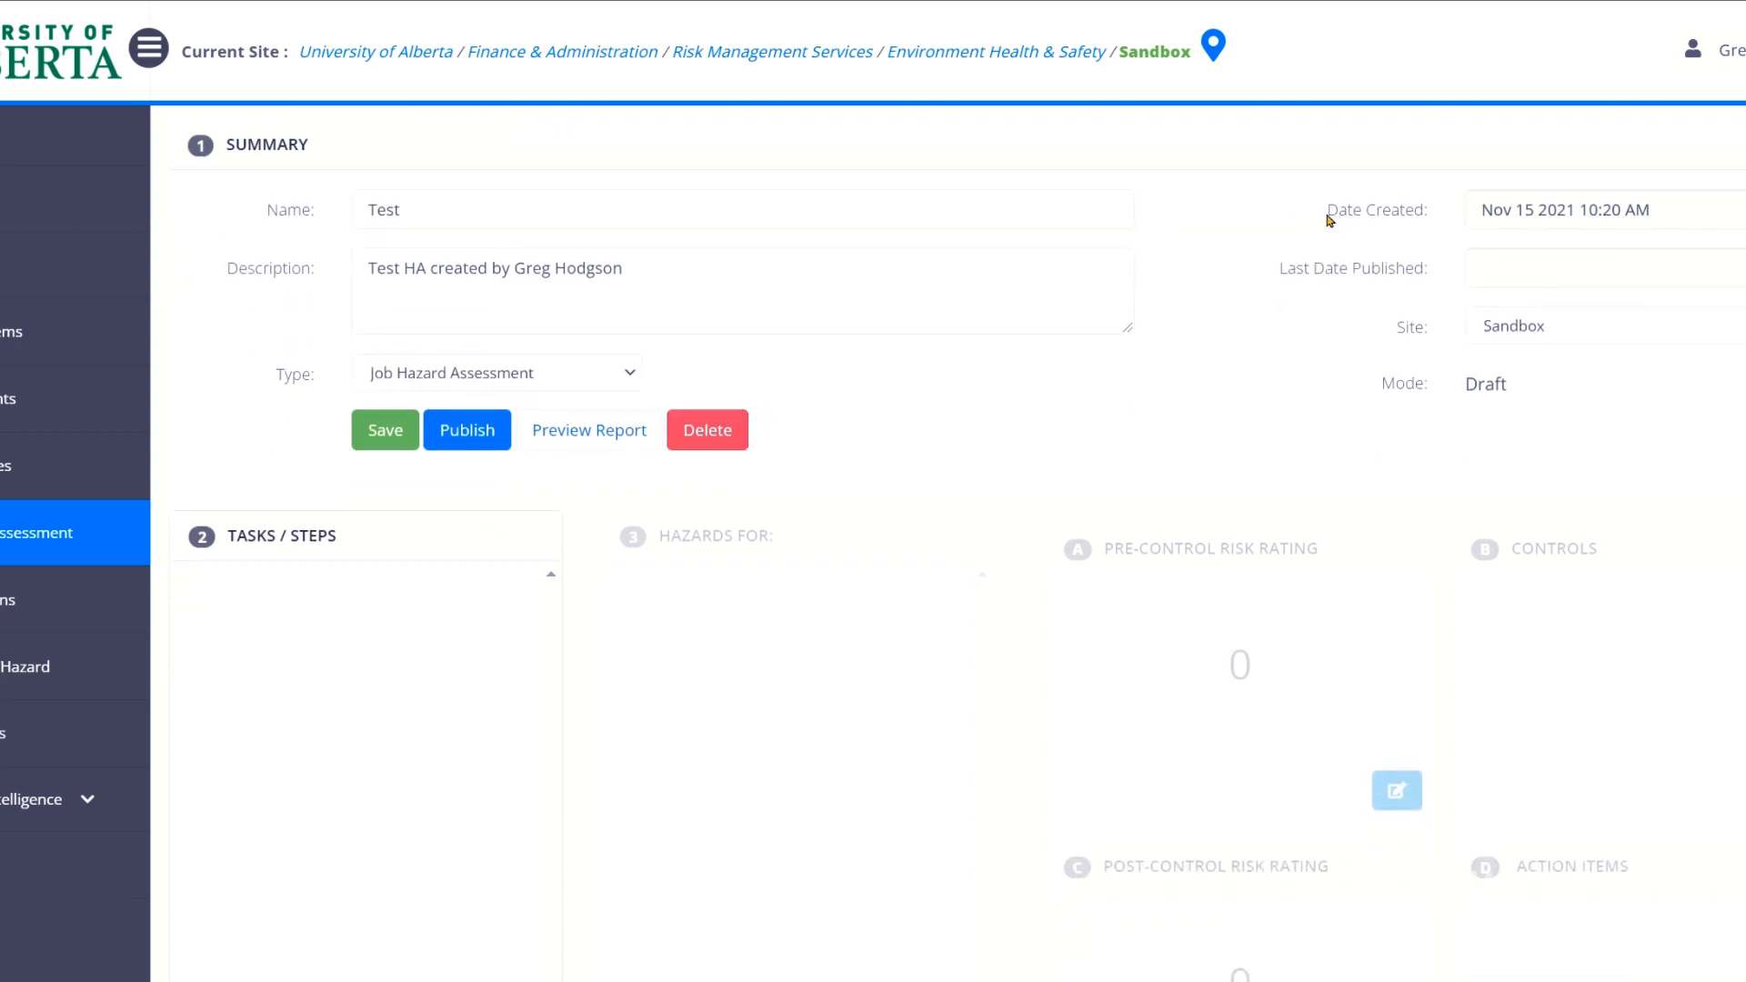
mouse_move(1325, 222)
left_mouse_down()
mouse_move(1422, 222)
mouse_move(1430, 273)
mouse_move(1412, 268)
mouse_move(1426, 218)
mouse_move(1328, 220)
left_mouse_up()
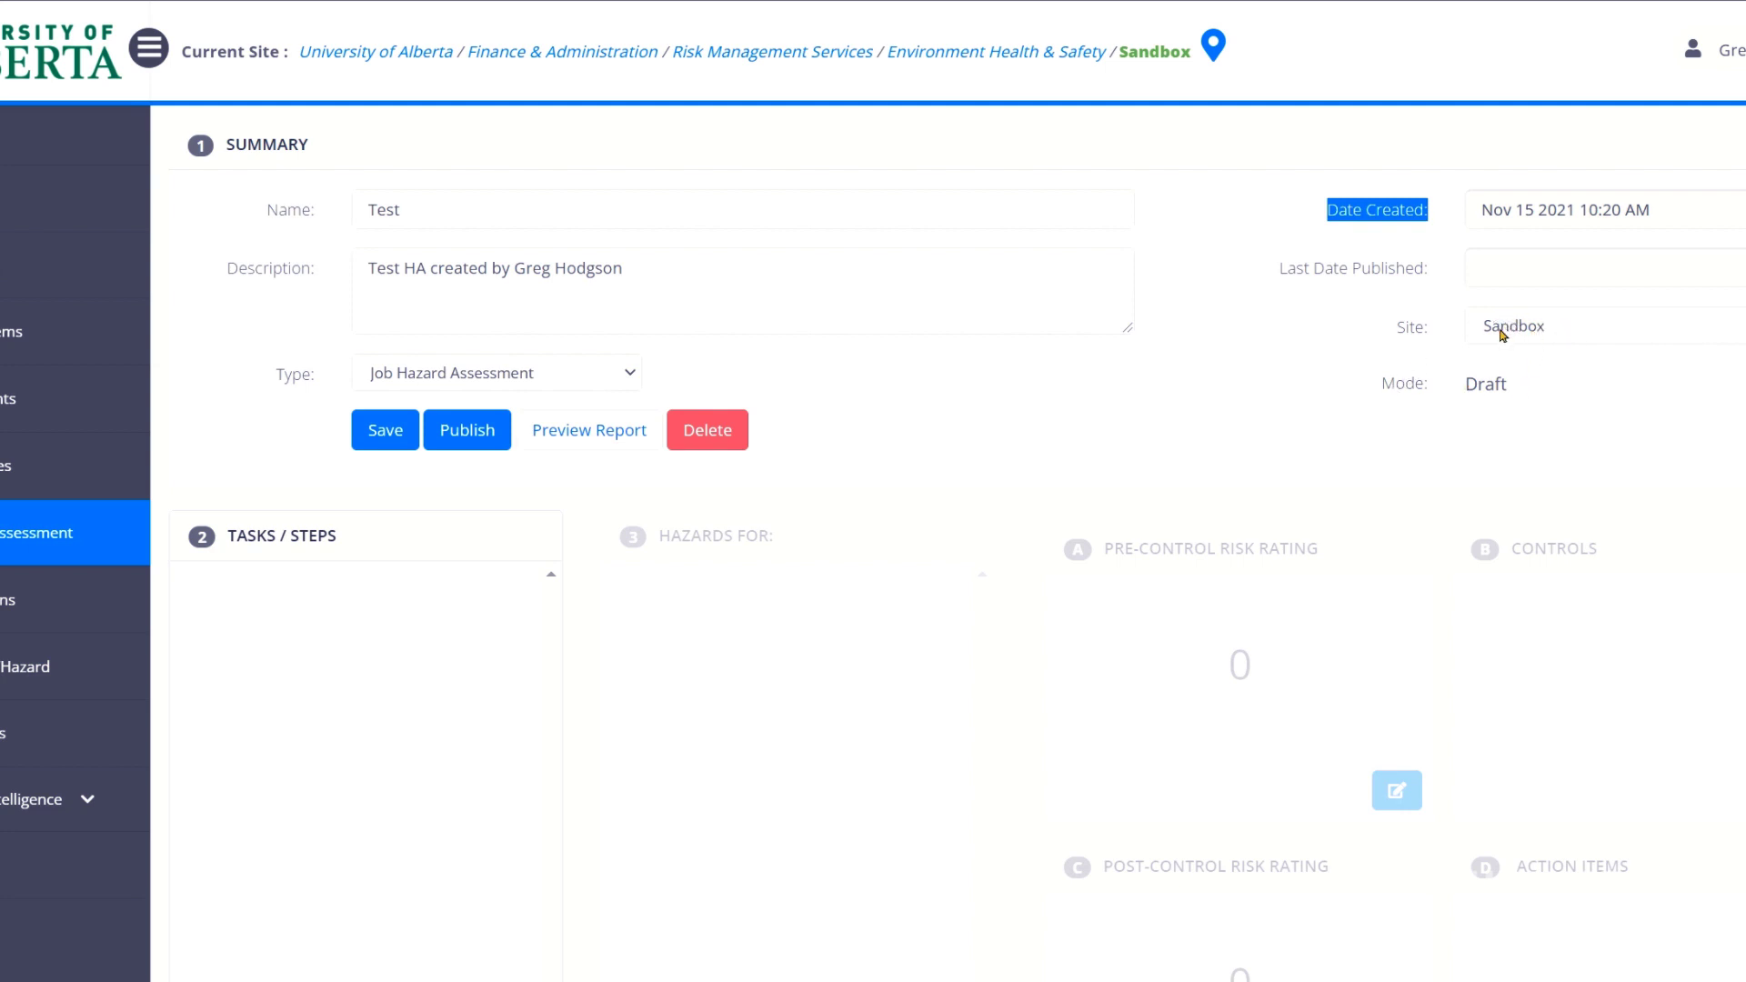
left_click_drag(1529, 390, 1461, 400)
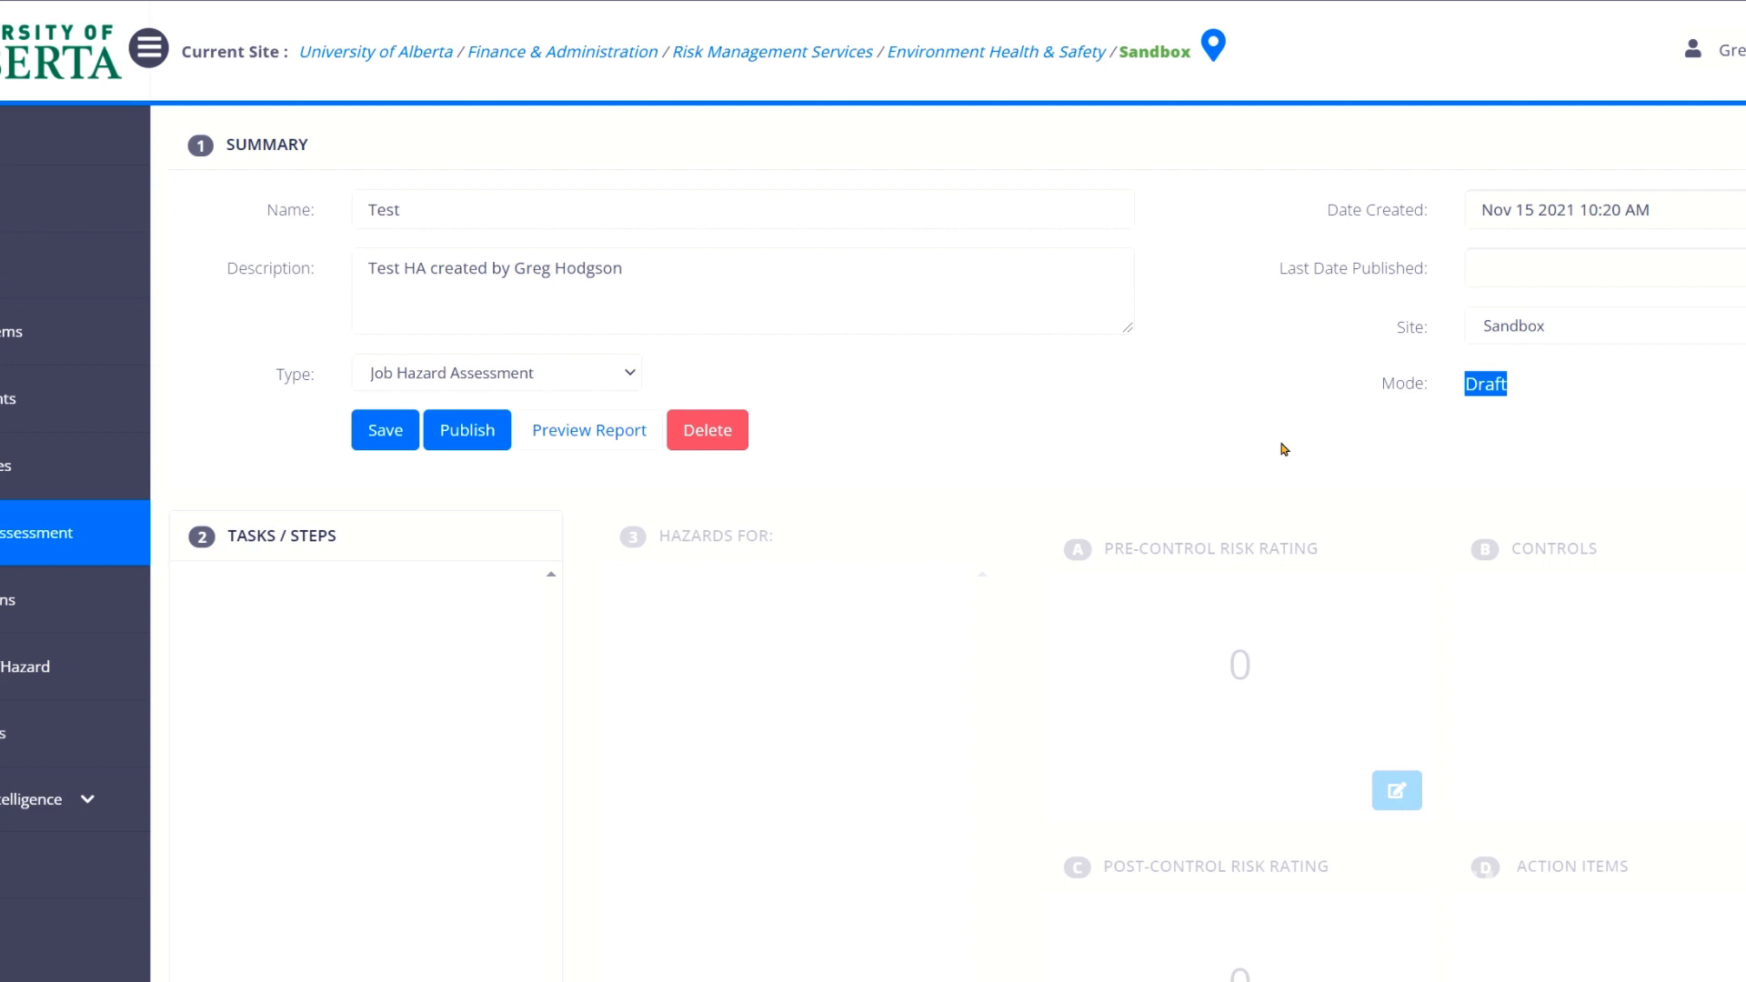
scroll(1182, 473, "down", 4)
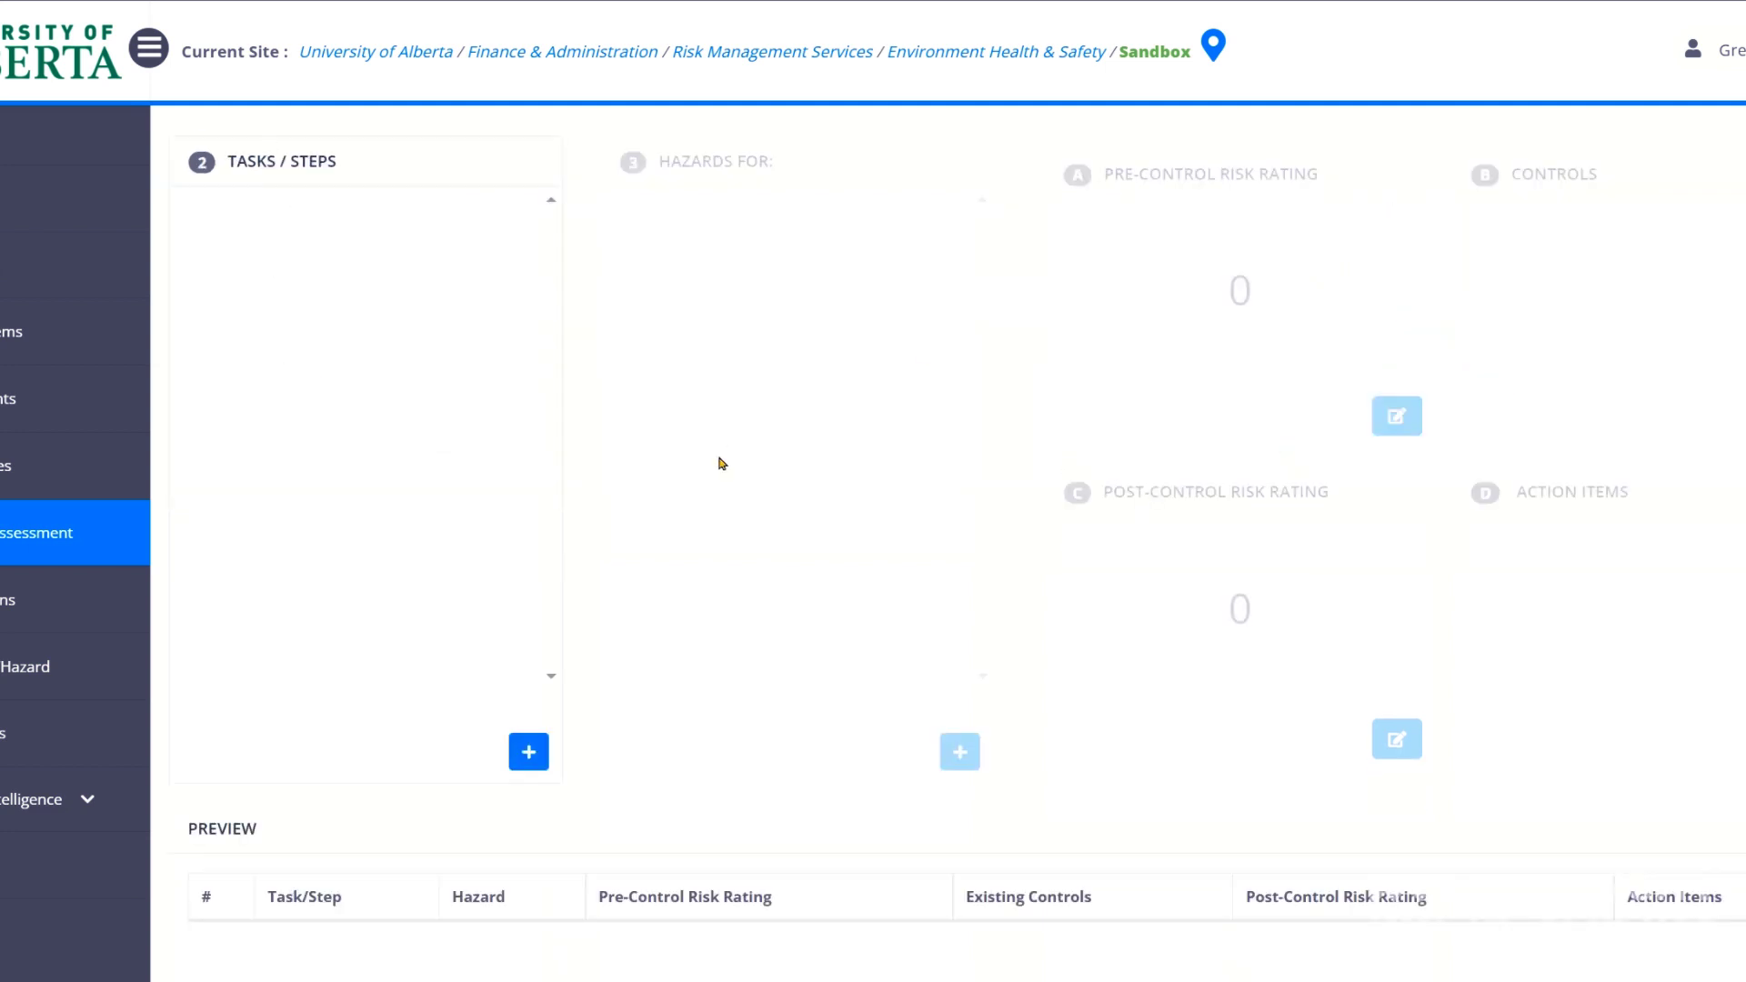
Add a task step named 'Prep Work'.
left_click(529, 753)
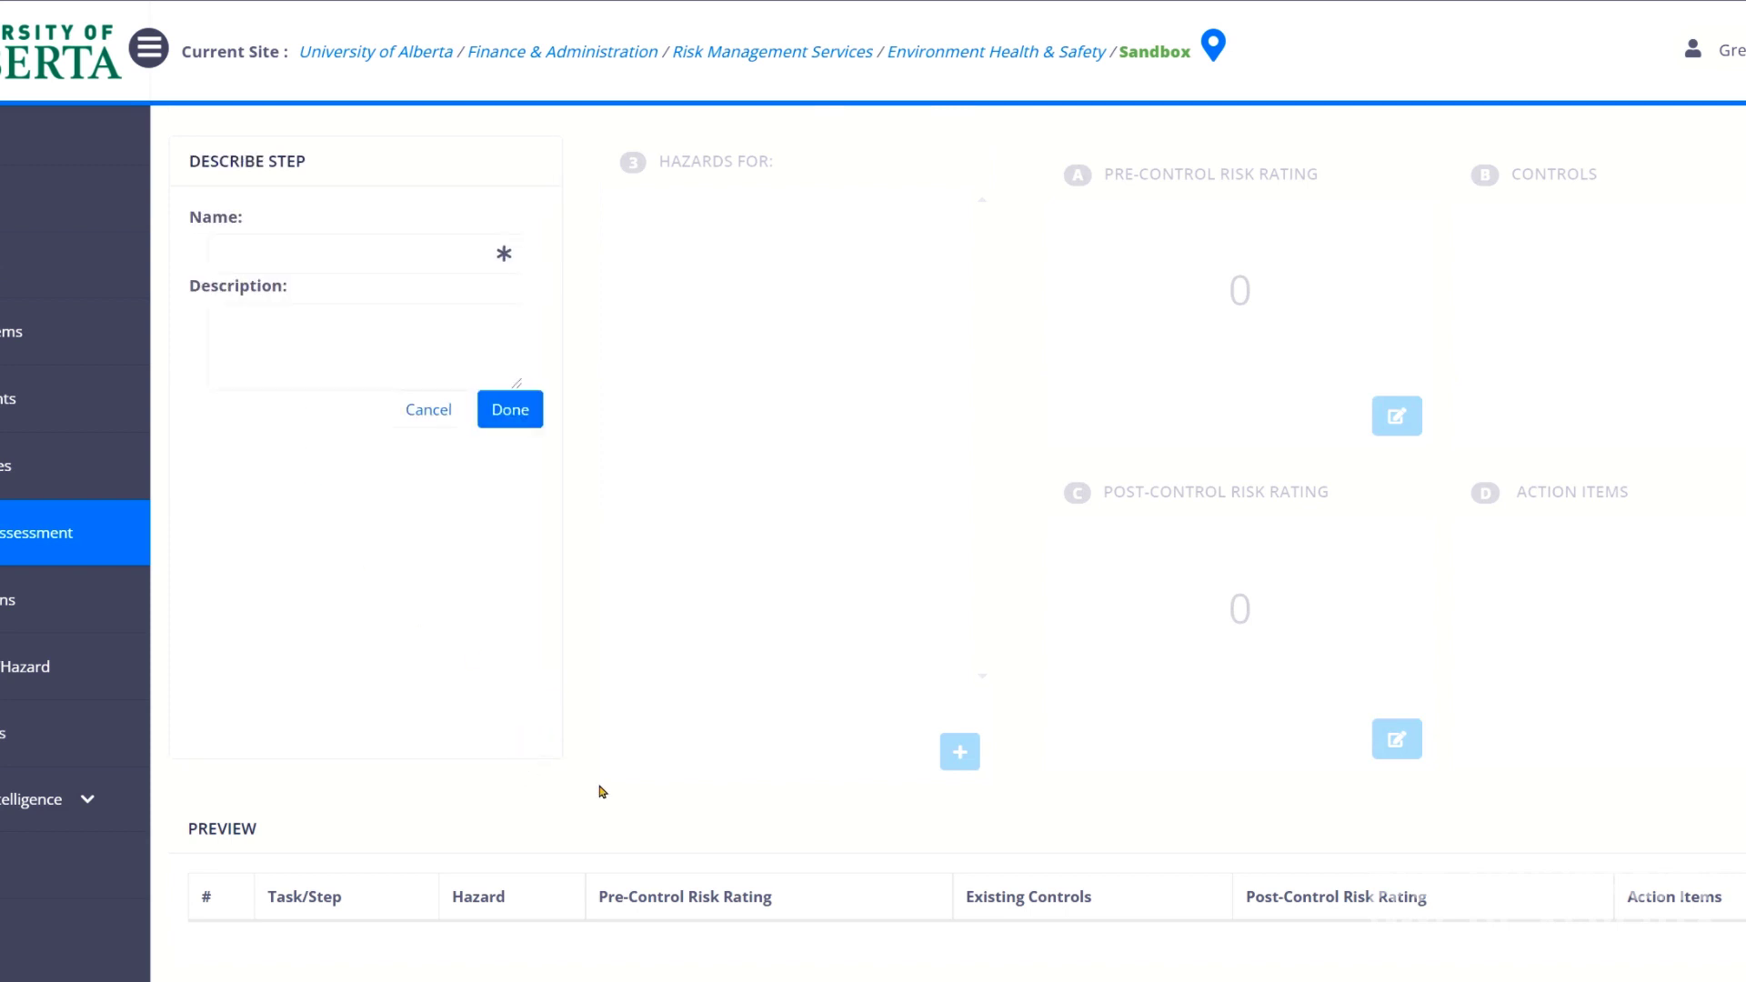
left_click(438, 409)
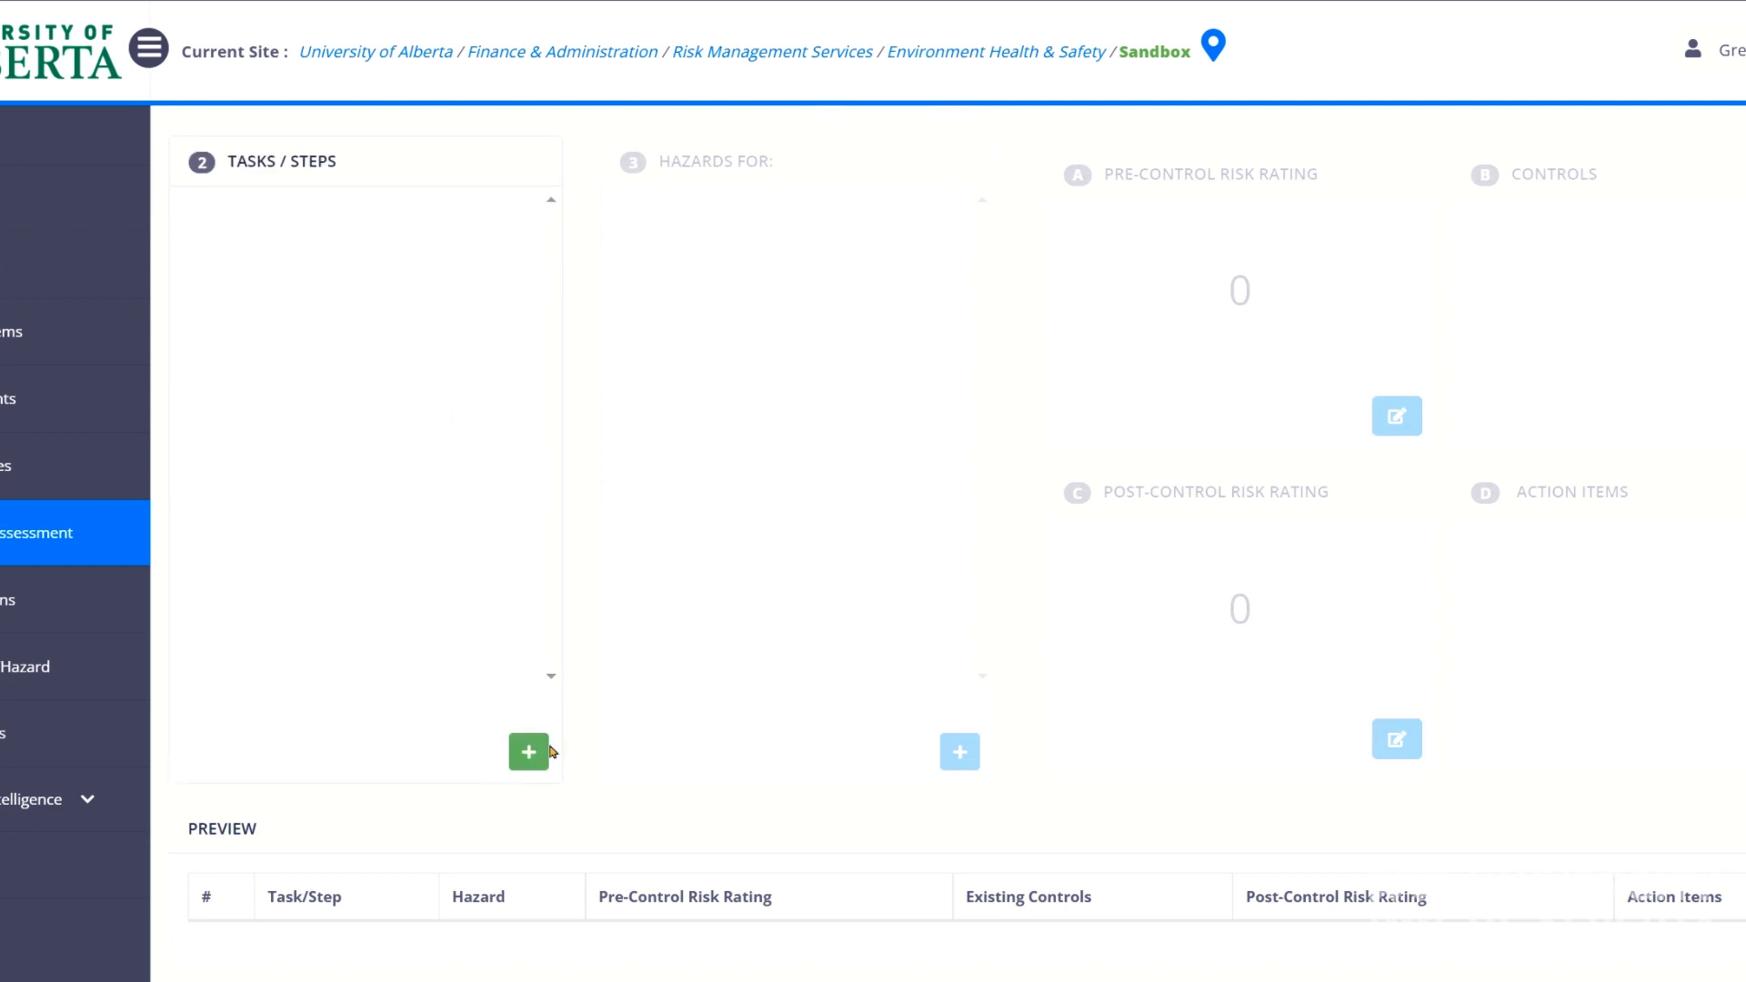
left_click(532, 752)
left_click(339, 265)
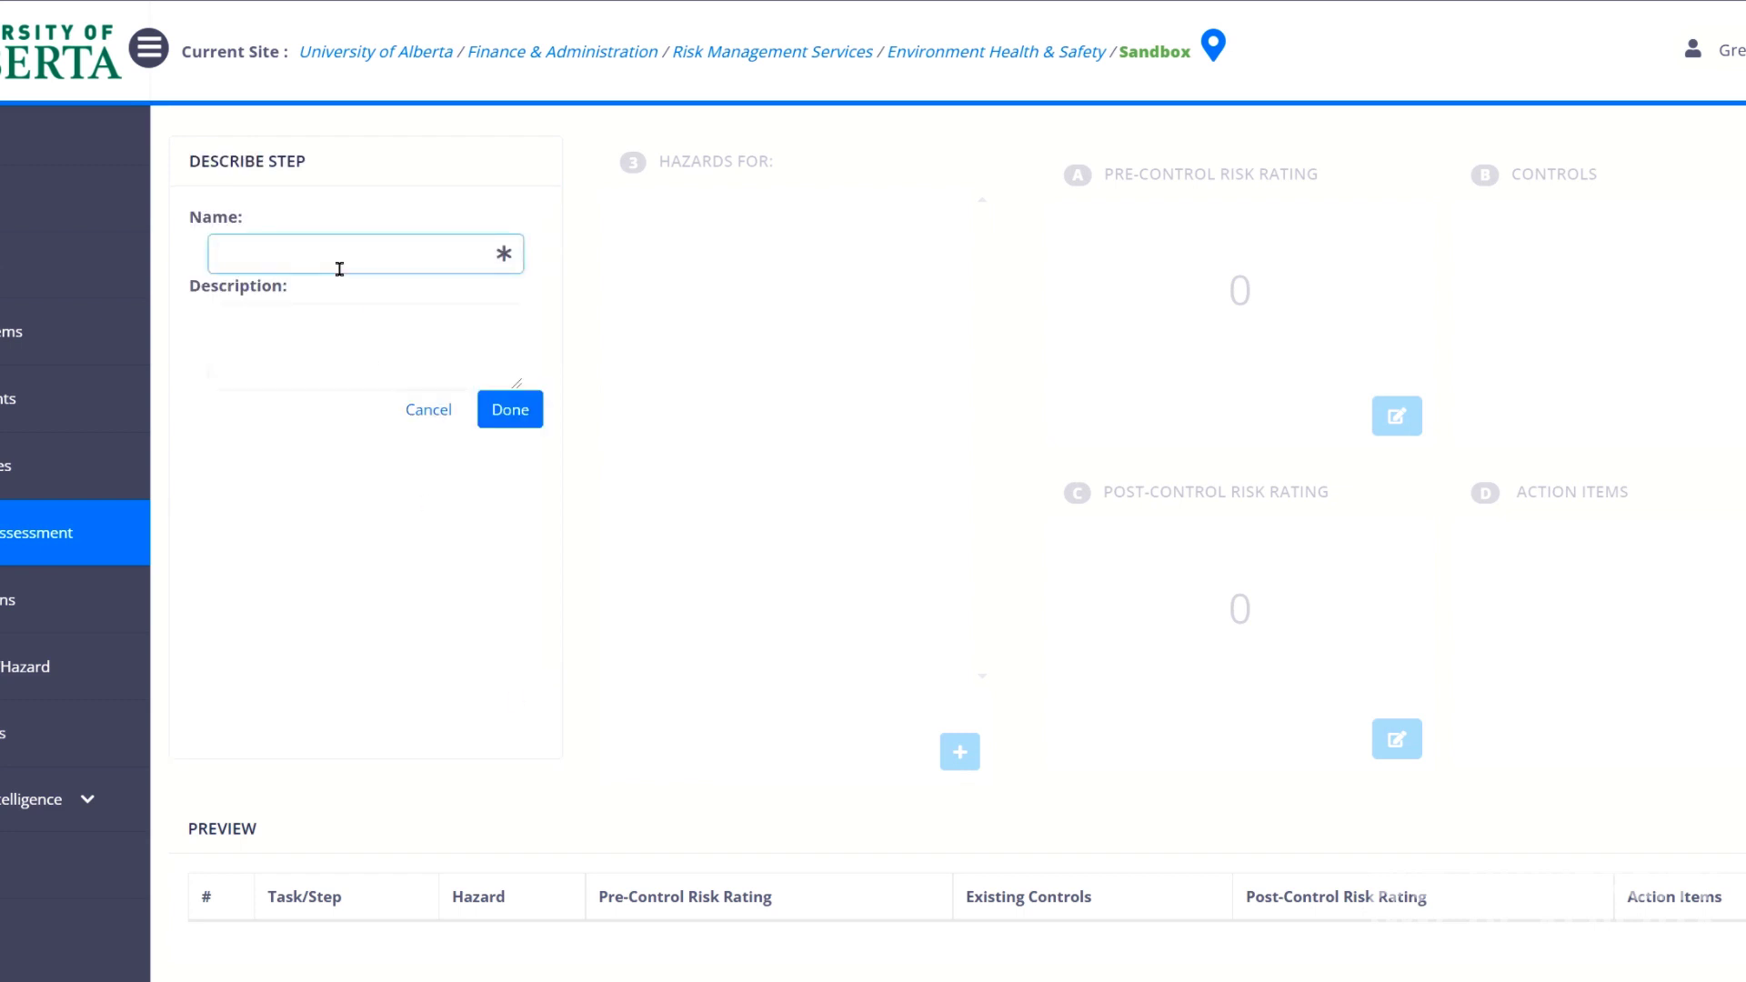
type("Prep Work")
left_click(510, 410)
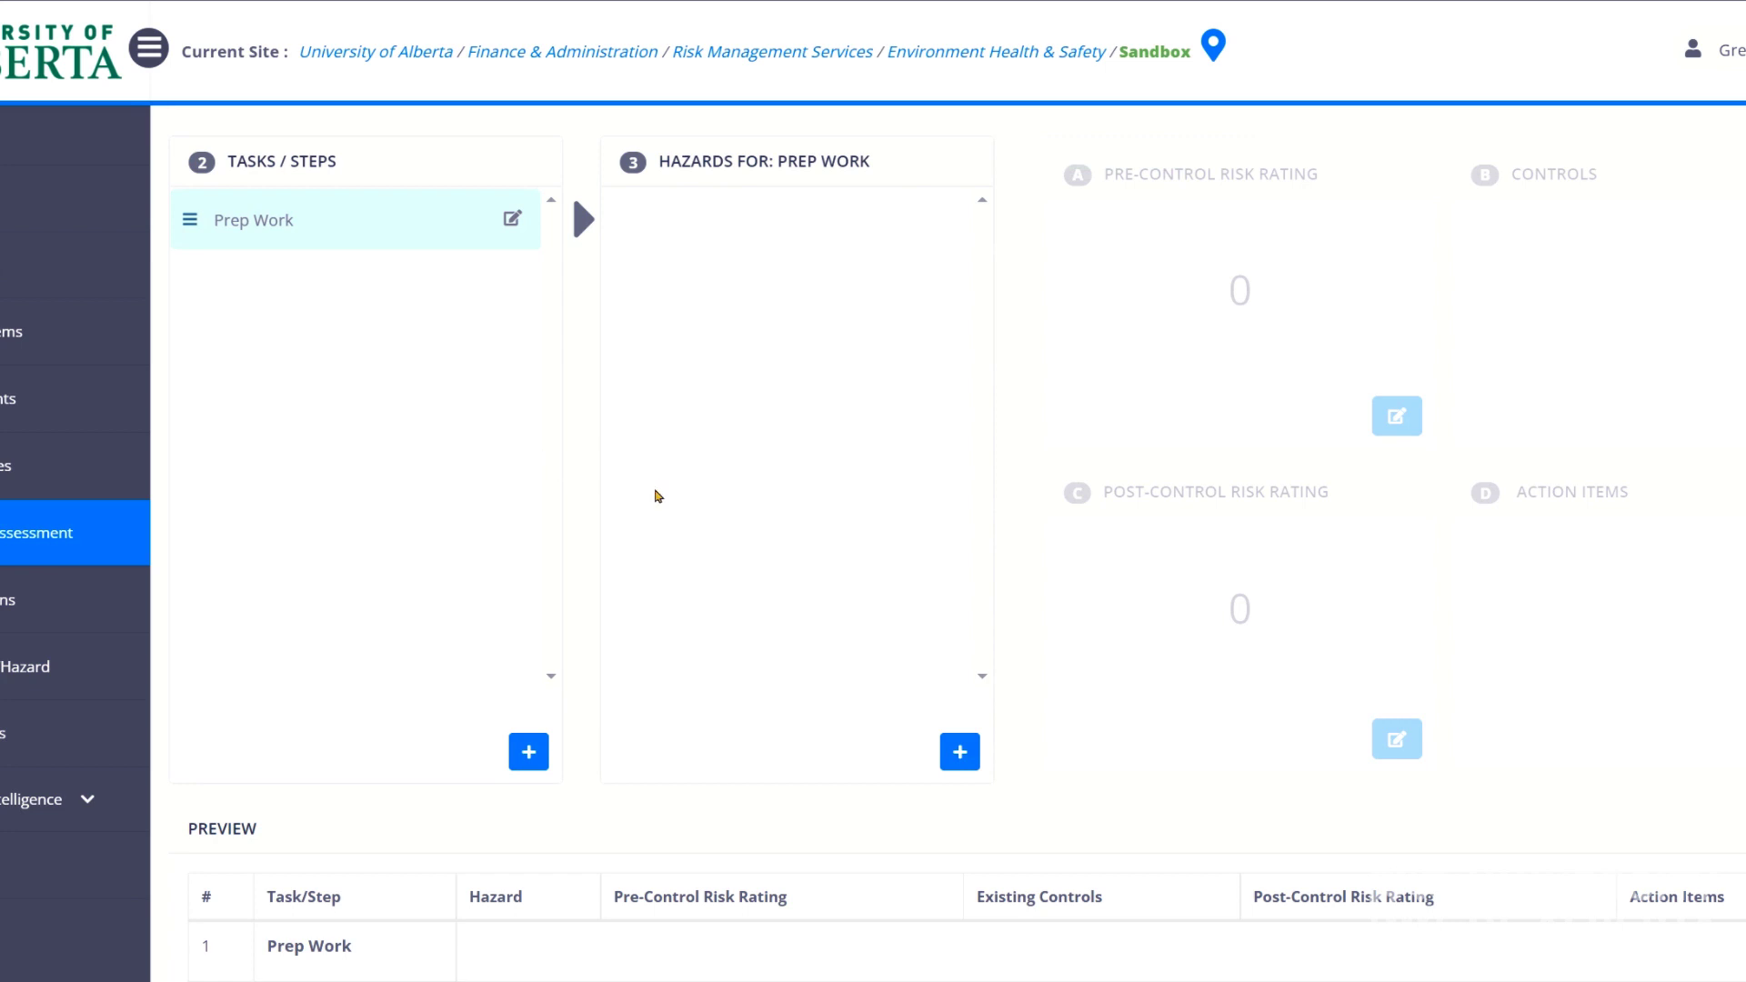
Give Prep Work a Chemical Inhalation hazard, then begin adding another hazard.
left_click(962, 754)
left_click(771, 245)
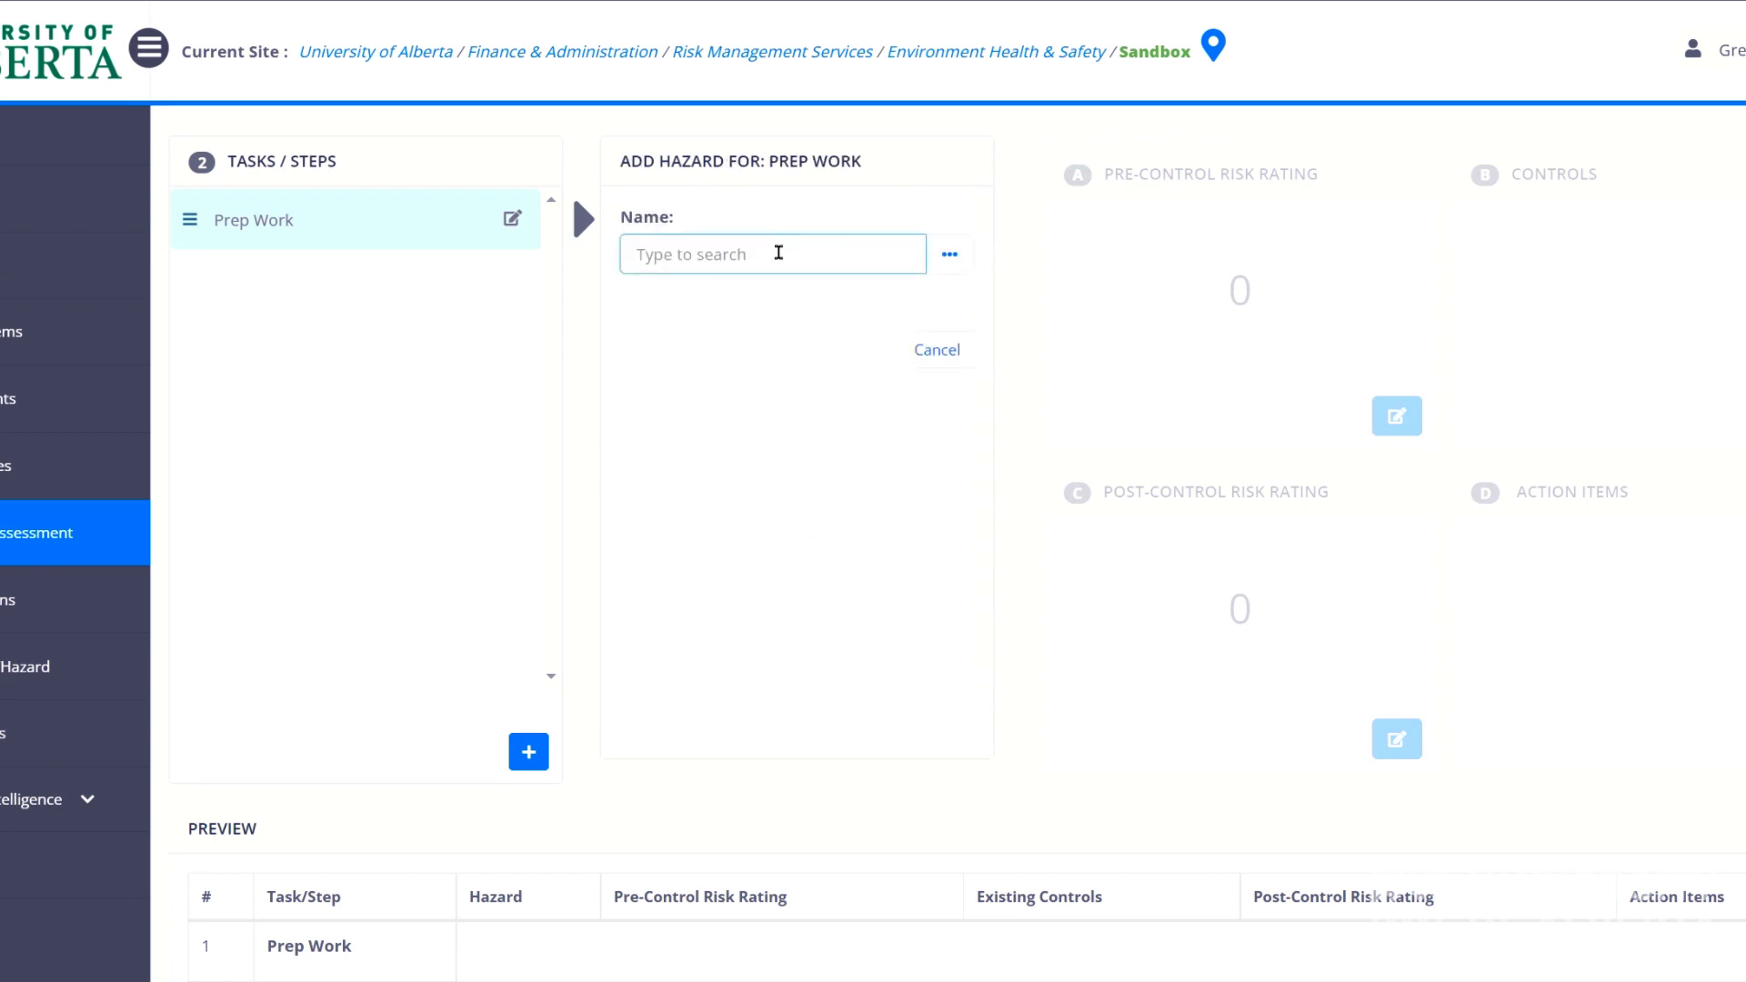
type("chemicals")
key("BackSpace")
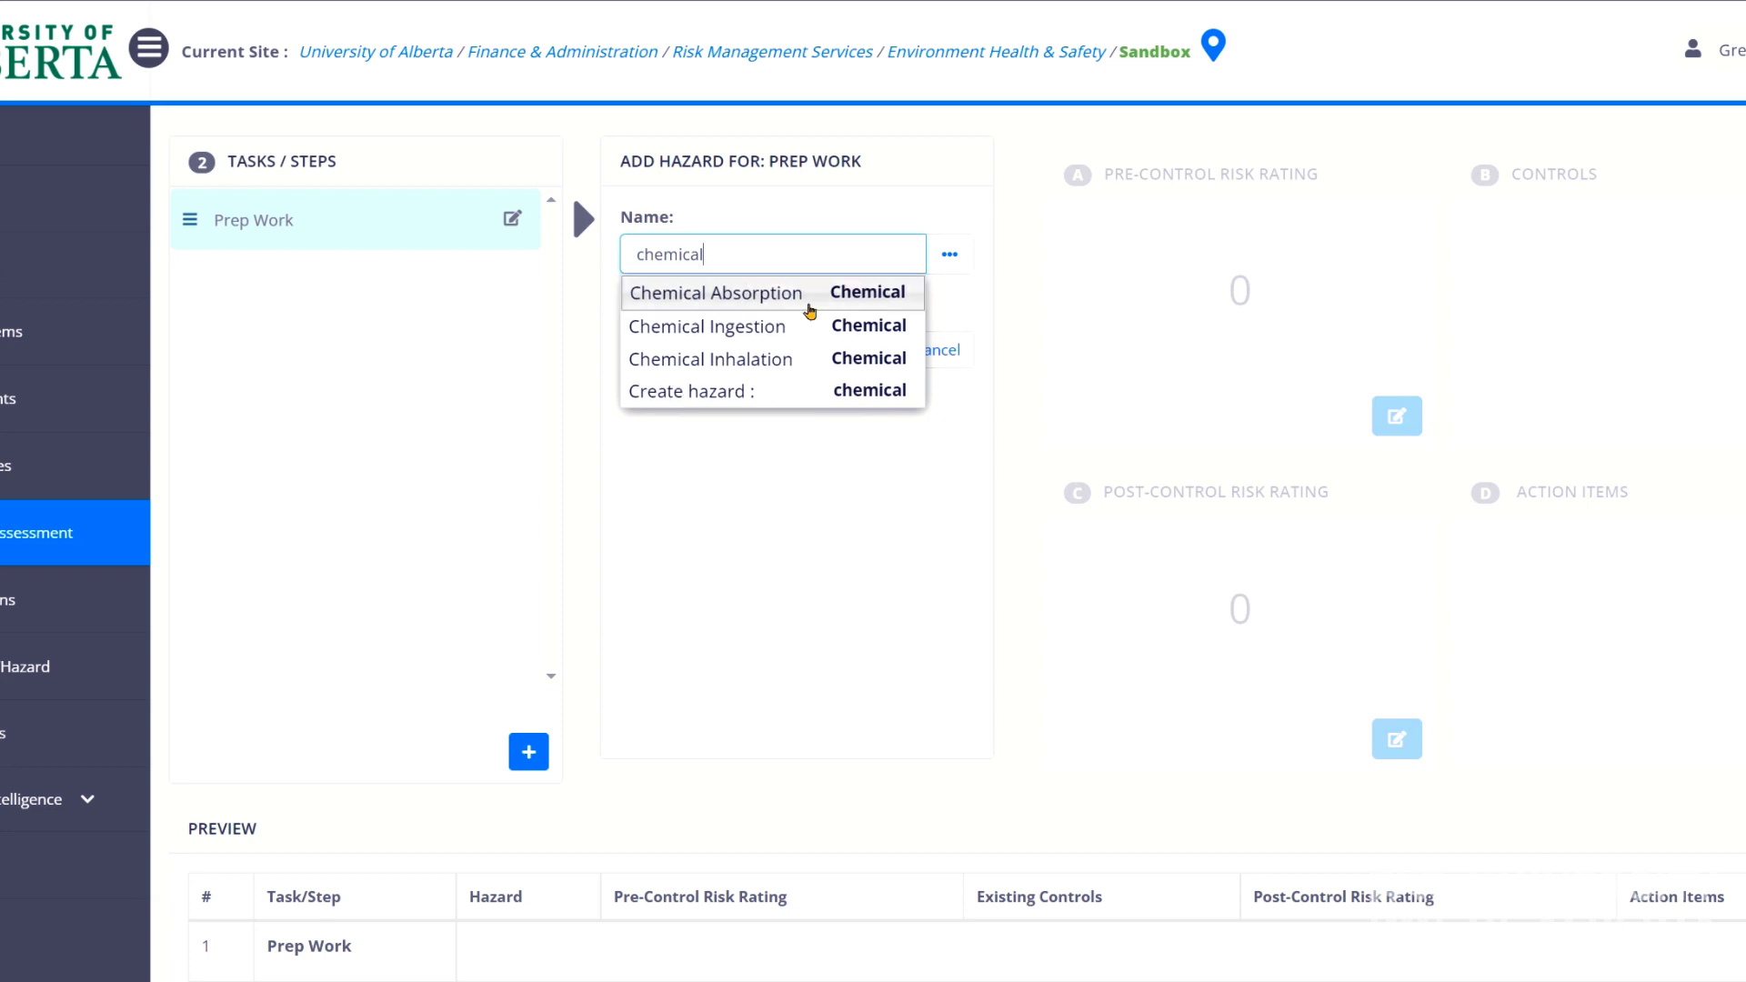
left_click(798, 364)
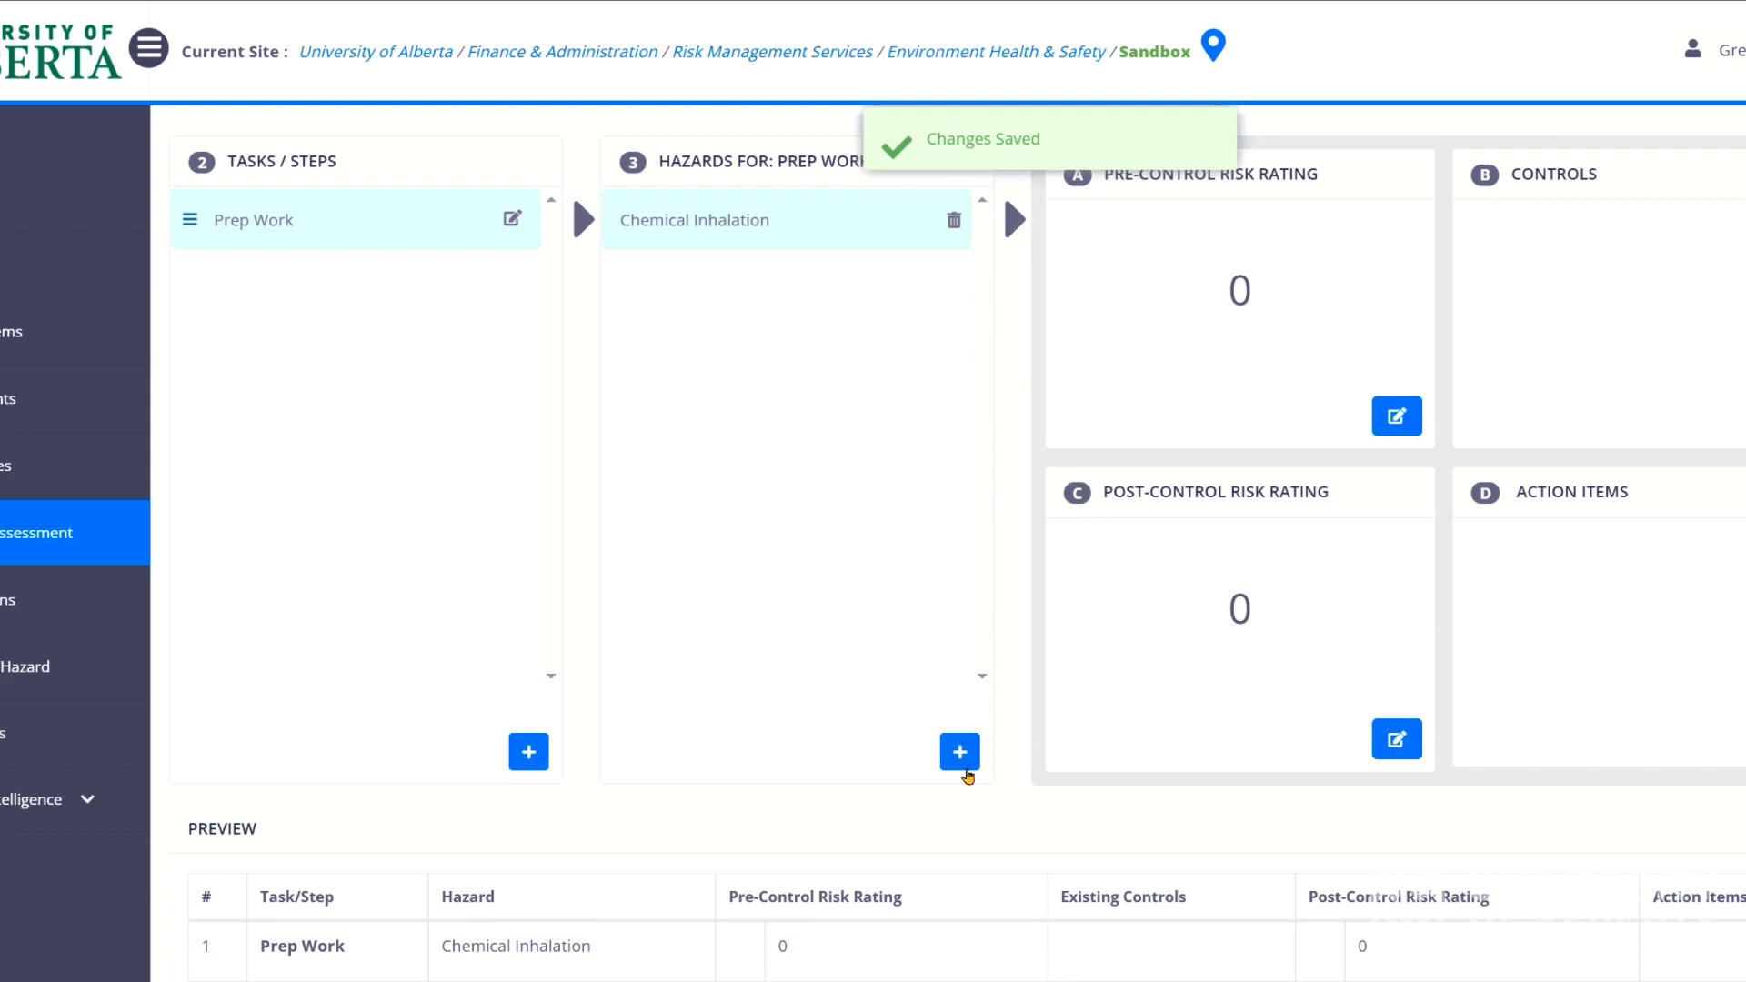
left_click(959, 751)
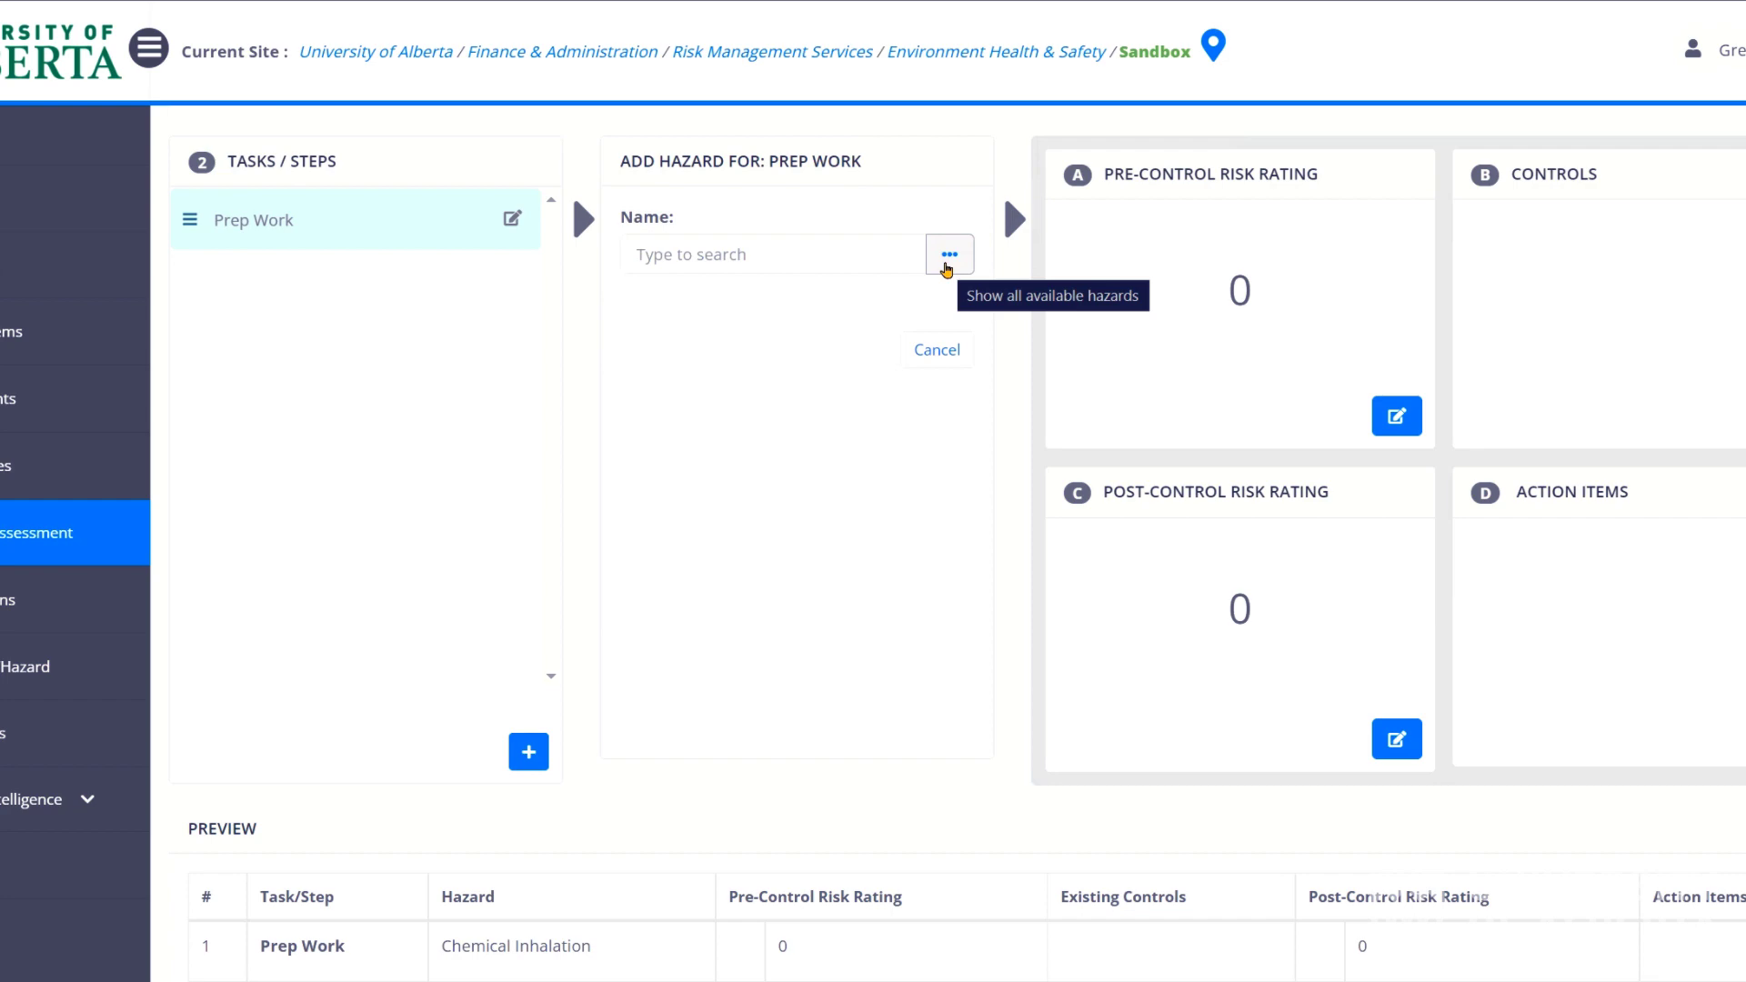
Add Gases to the Prep Work hazards from the full hazards list.
left_click(946, 267)
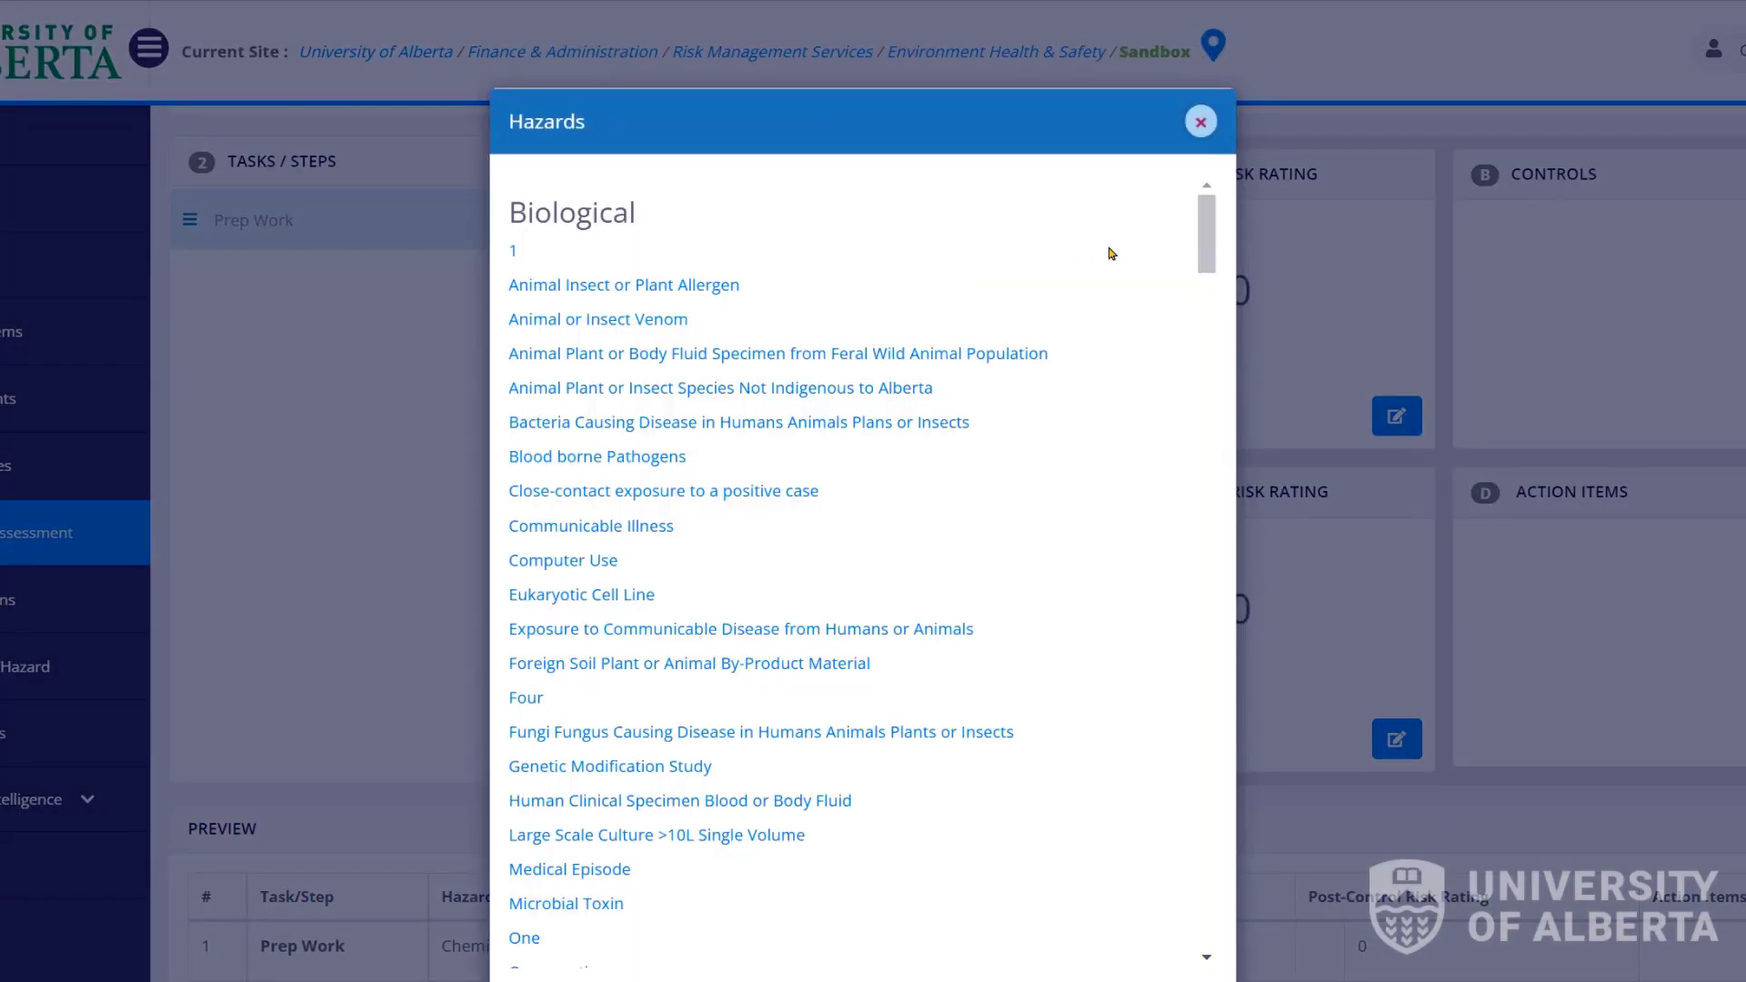
left_click_drag(1208, 221, 1231, 379)
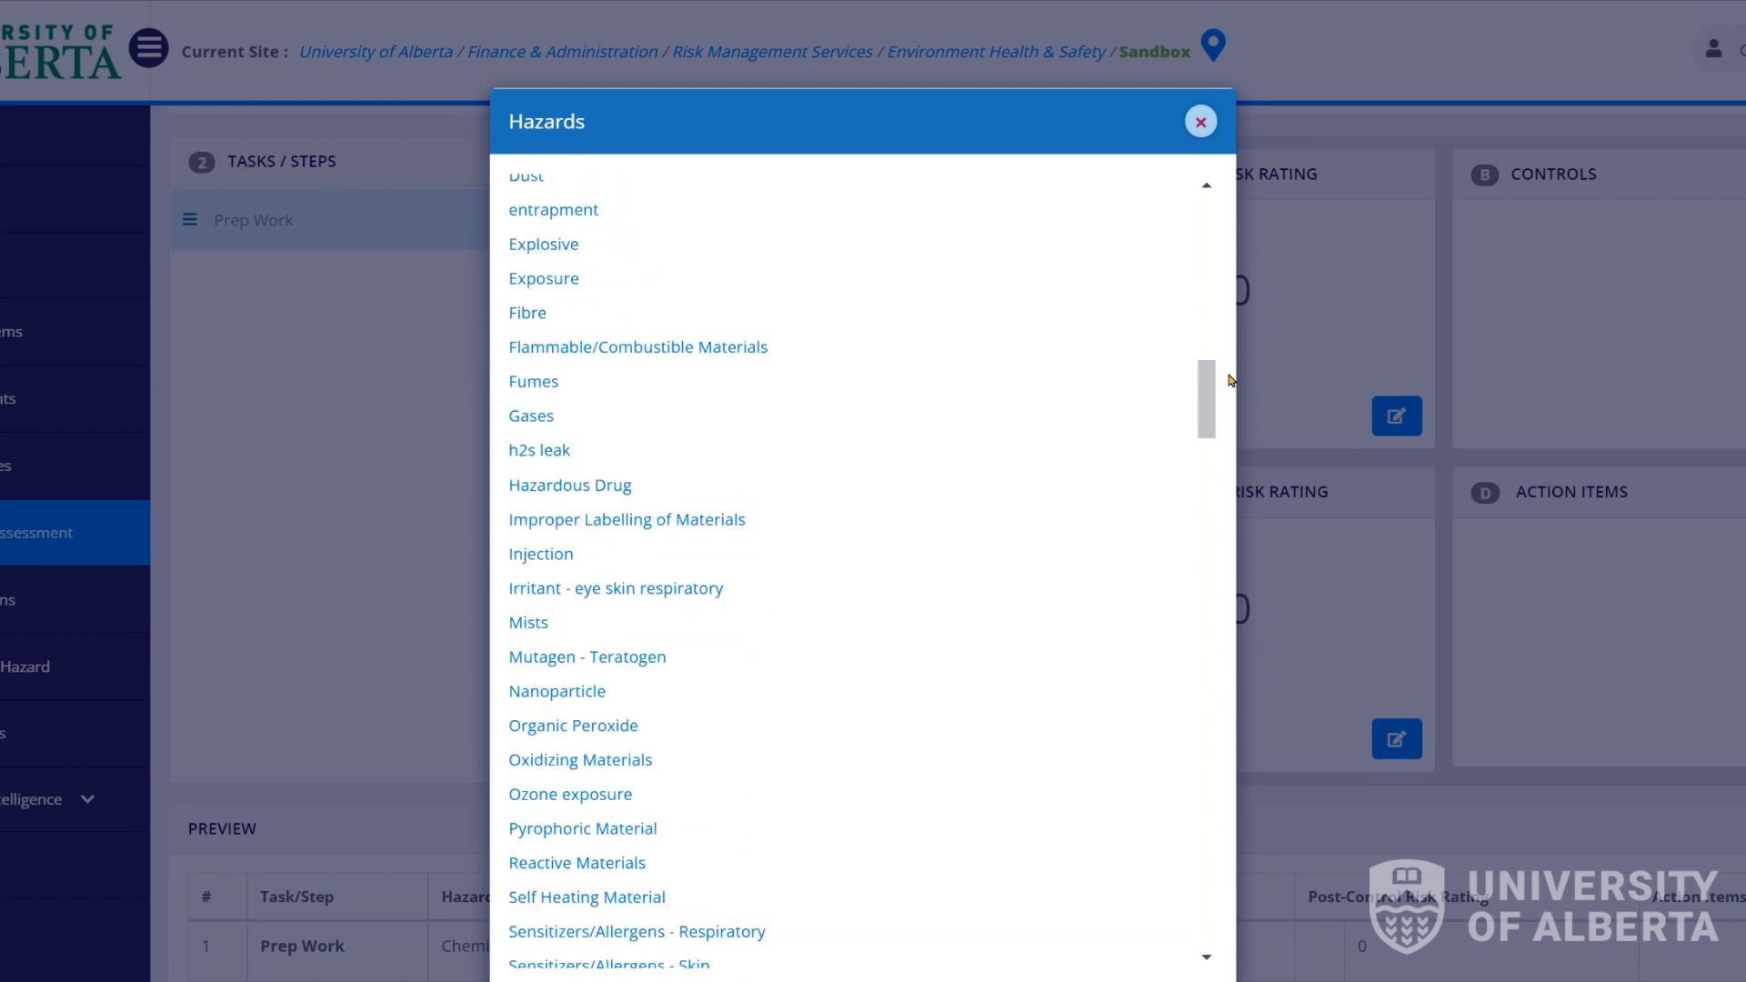
left_click(538, 419)
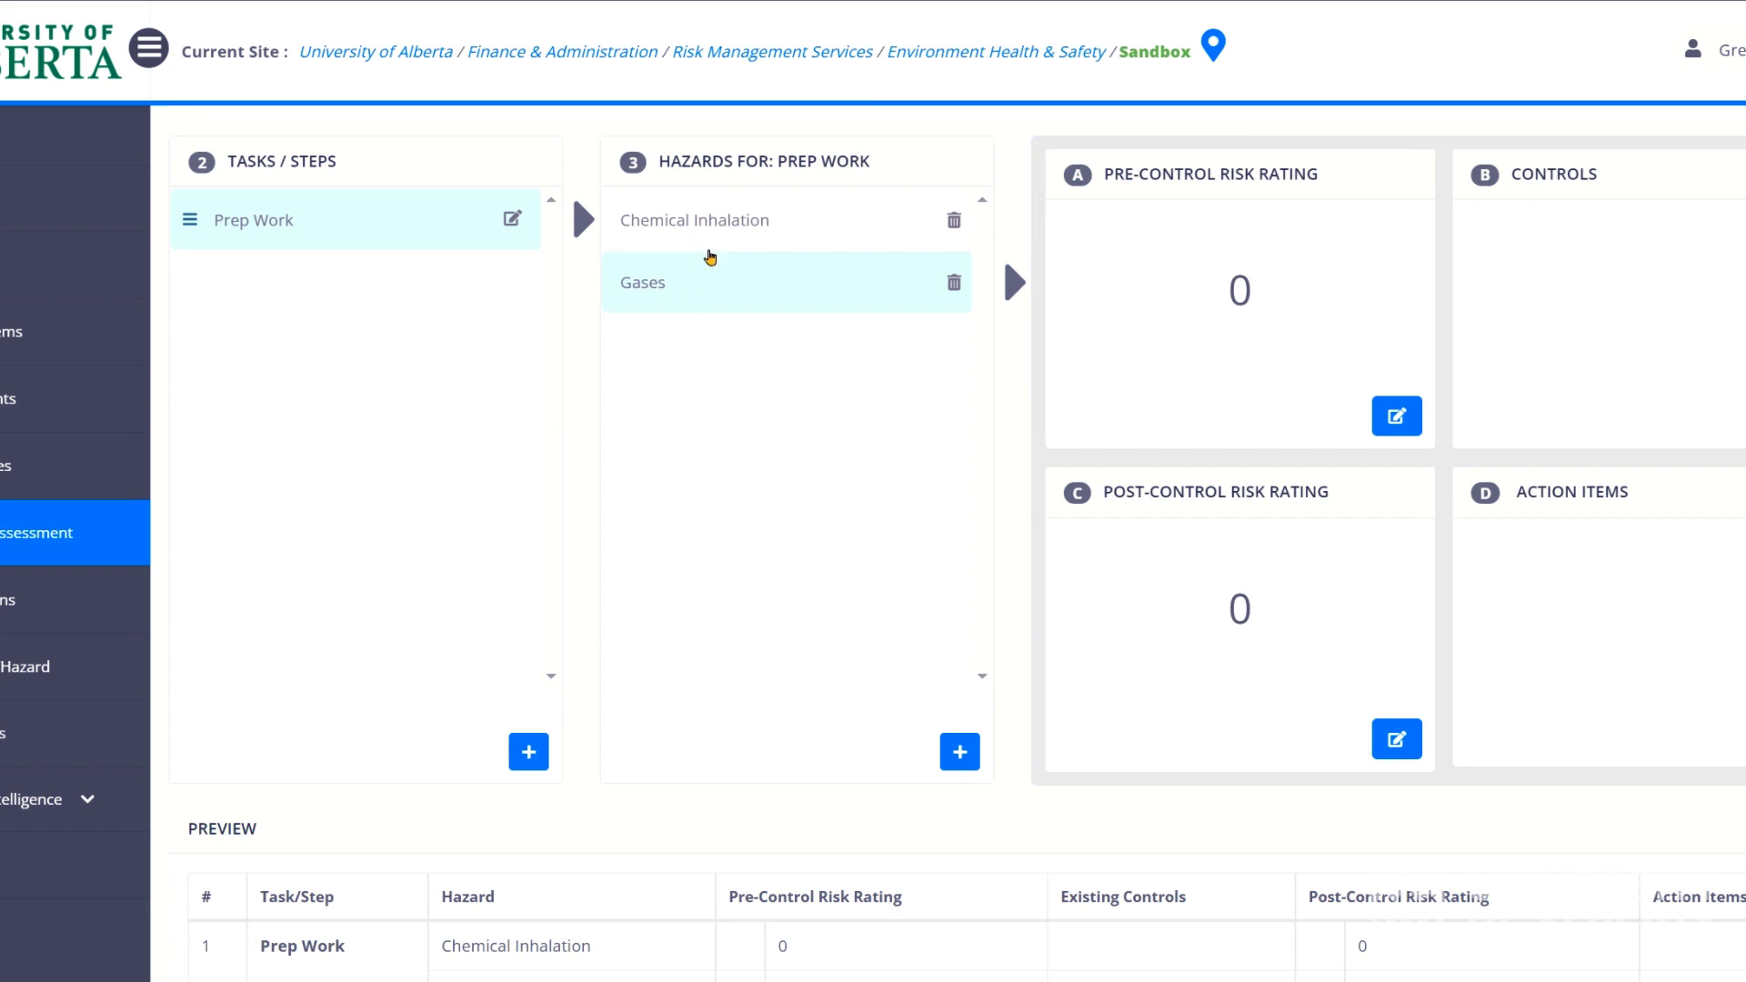
left_click(711, 249)
left_click(710, 284)
left_click(696, 230)
left_click(696, 265)
Search for and add Chemical Ingestion and Fire/Explosion/Burns as Prep Work hazards.
left_click(959, 751)
left_click(747, 264)
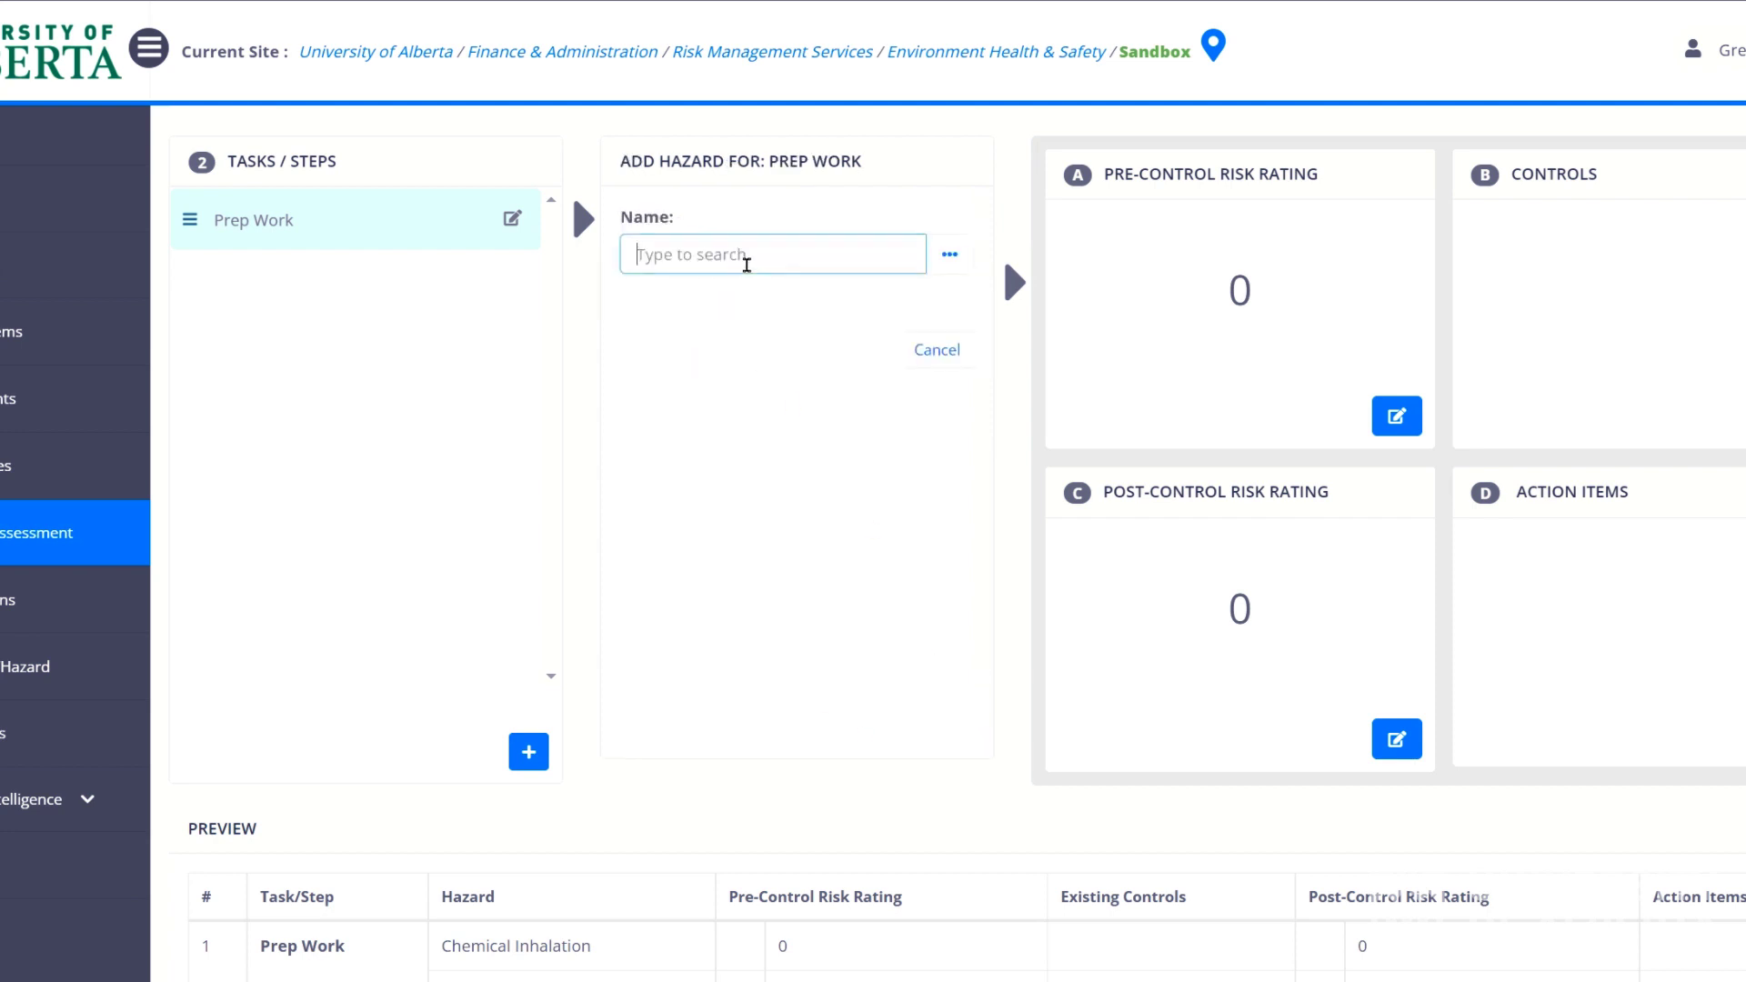
type("chem")
left_click(764, 342)
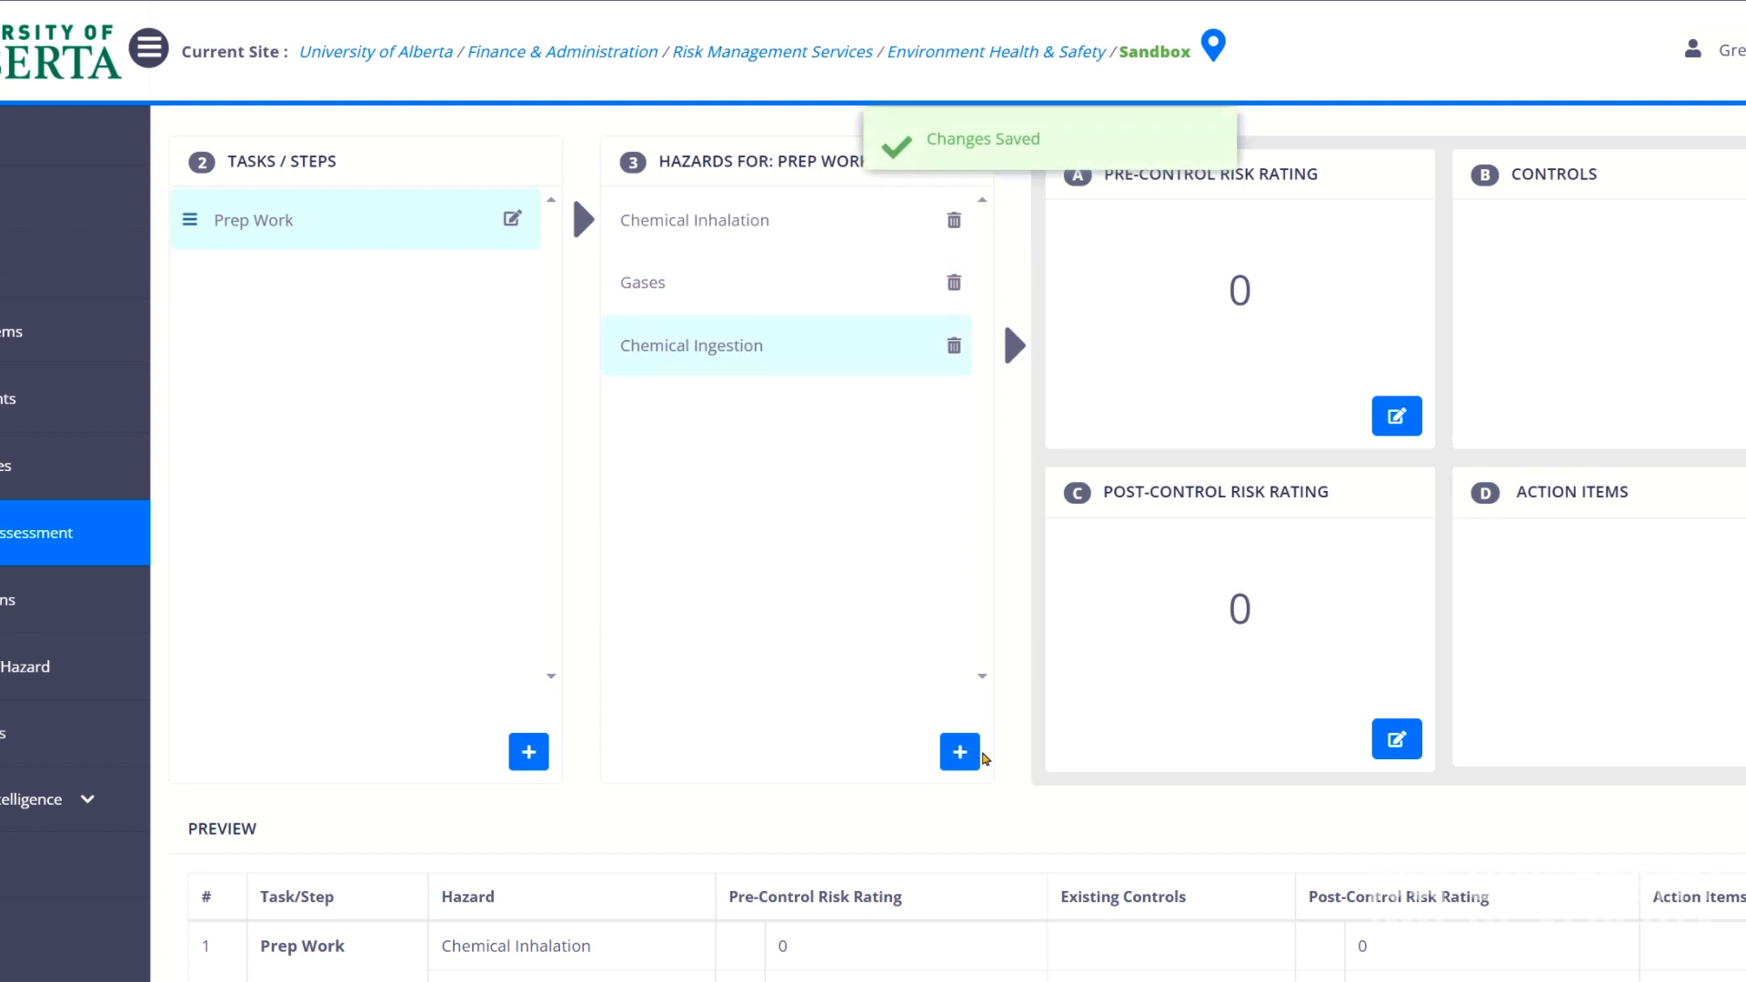
left_click(961, 752)
left_click(768, 253)
type("fire")
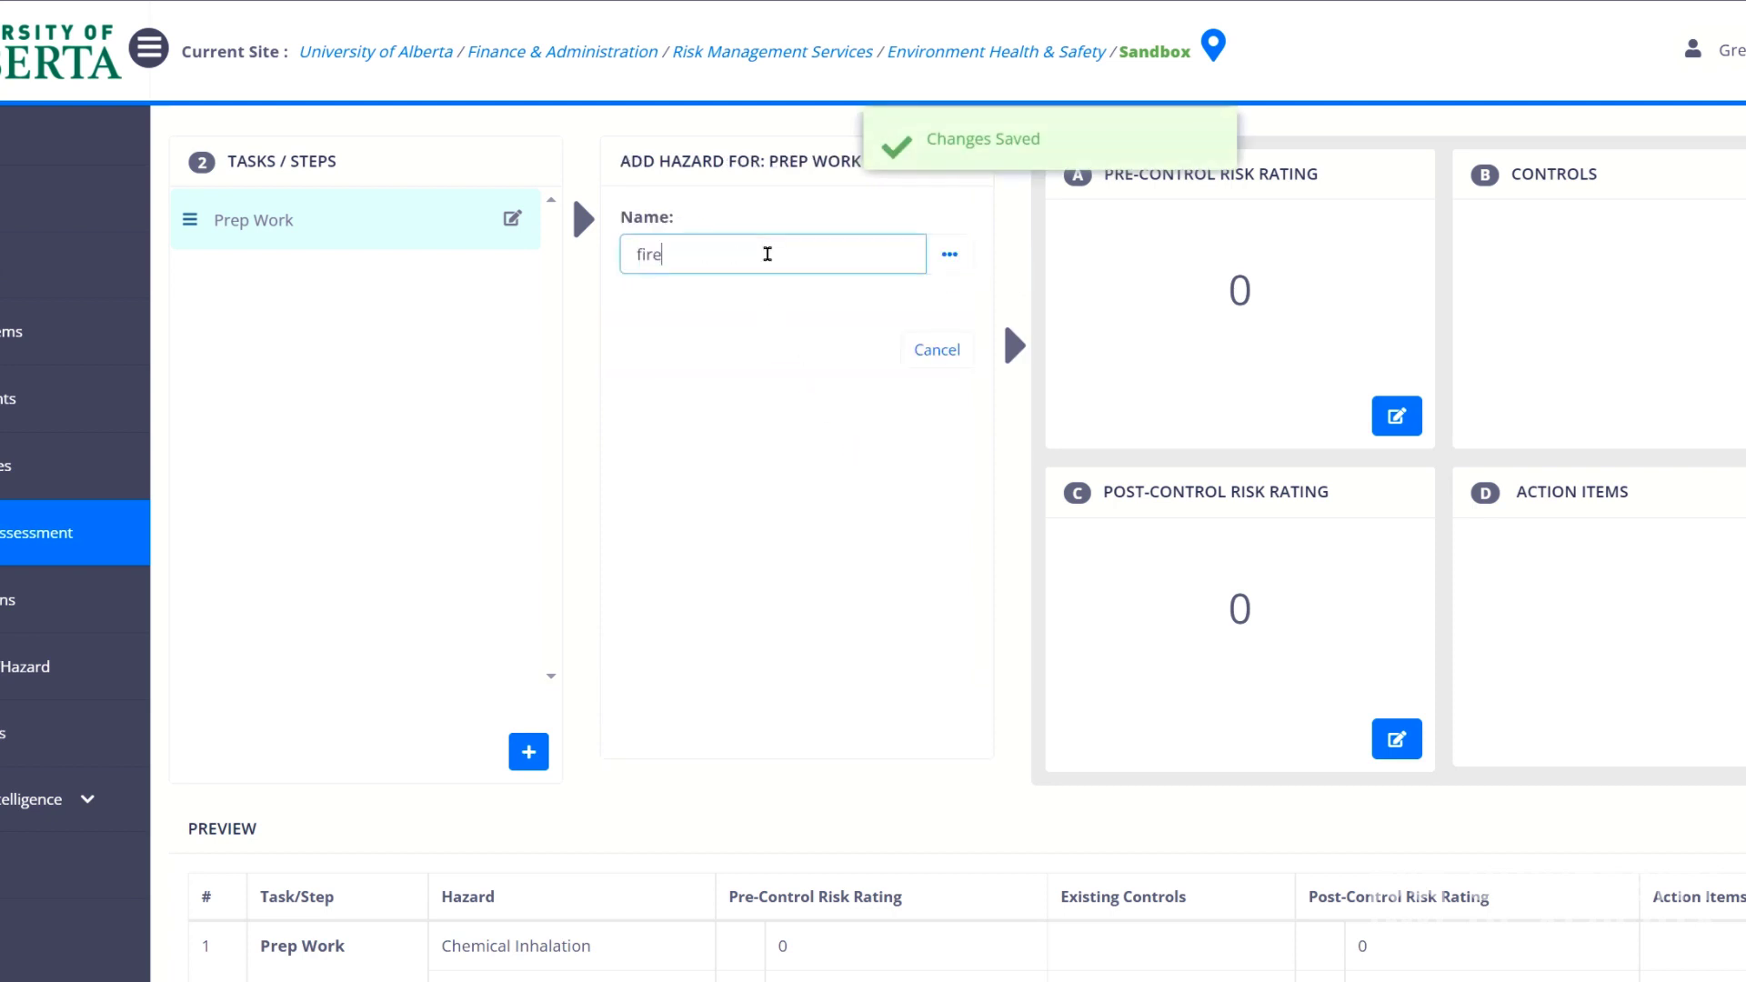
left_click(788, 298)
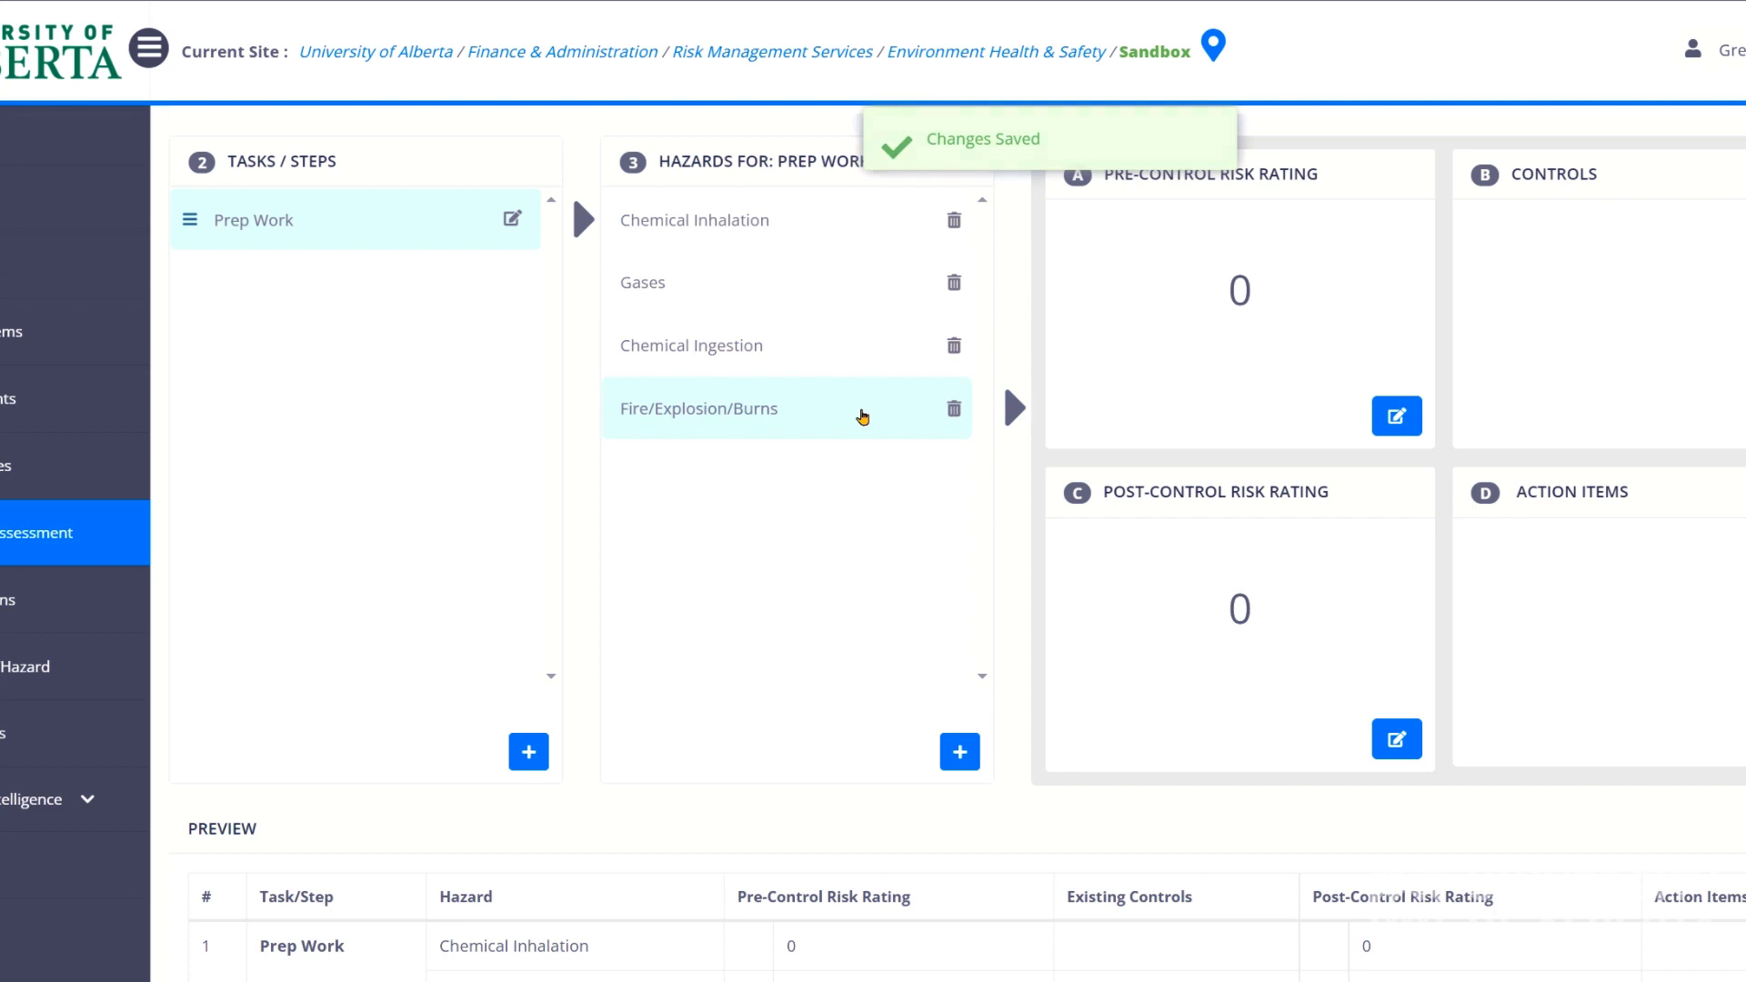
Set Chemical Inhalation's pre-control rating to likelihood 4, consequence 5 (total 20).
left_click(819, 208)
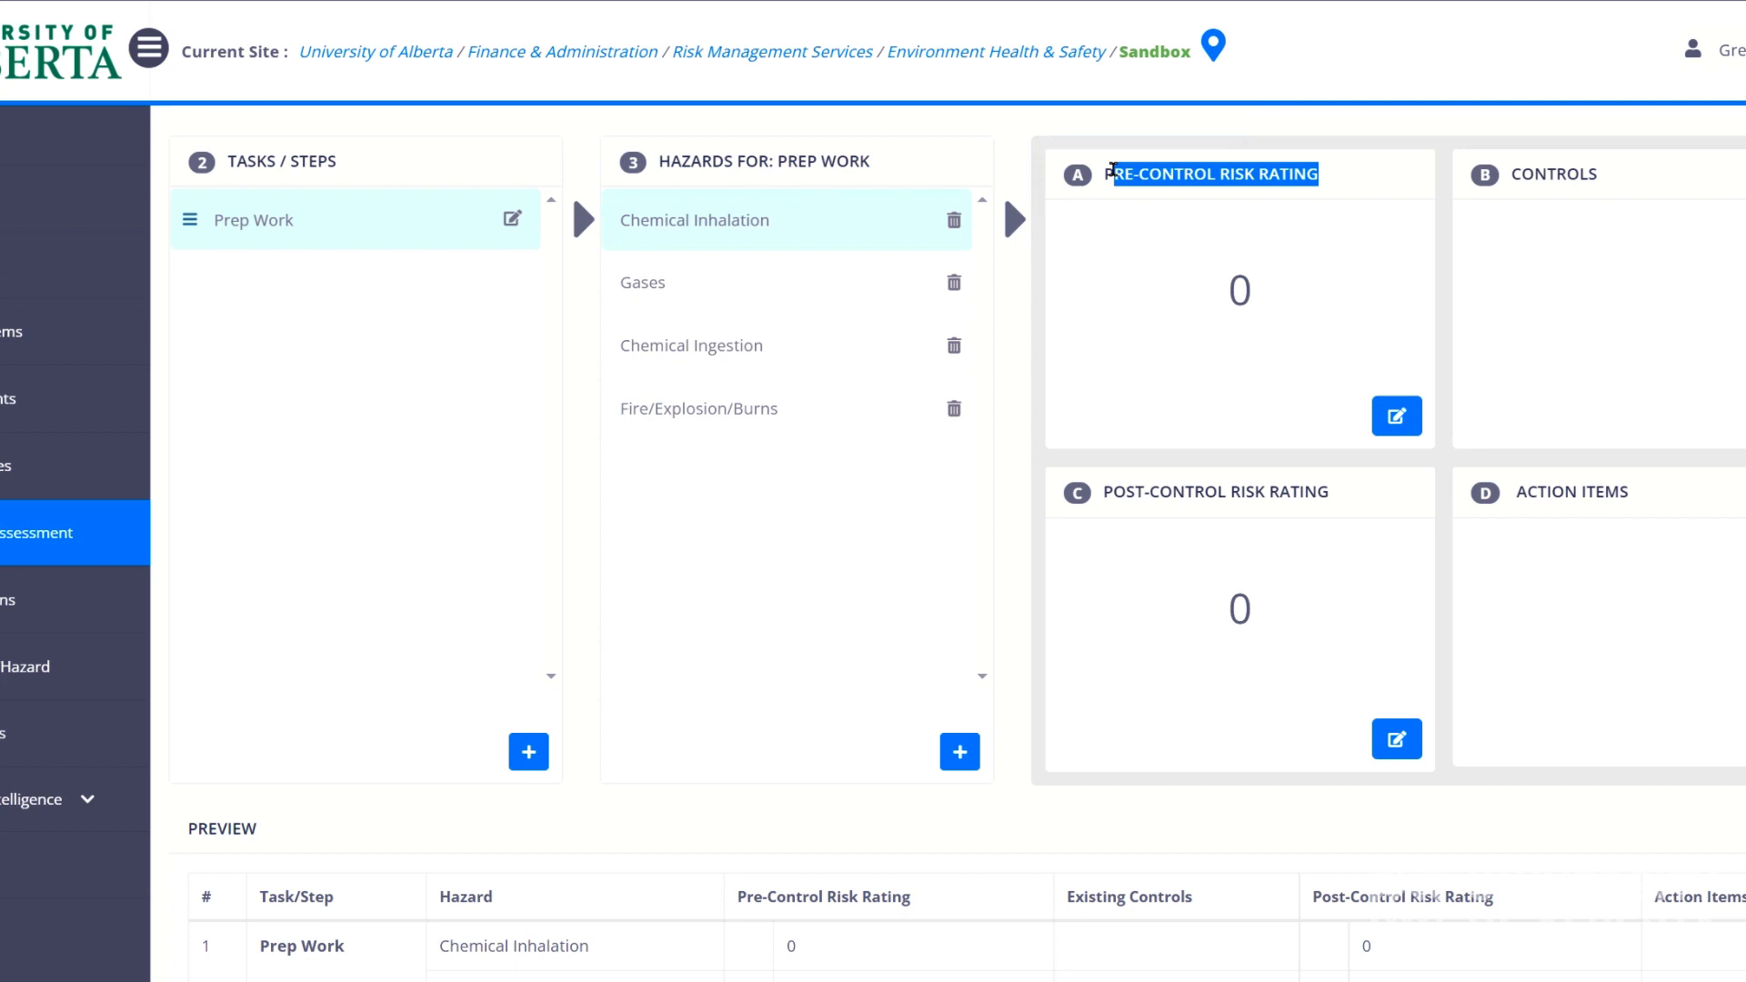
left_click_drag(1112, 169, 1104, 172)
left_click(1398, 416)
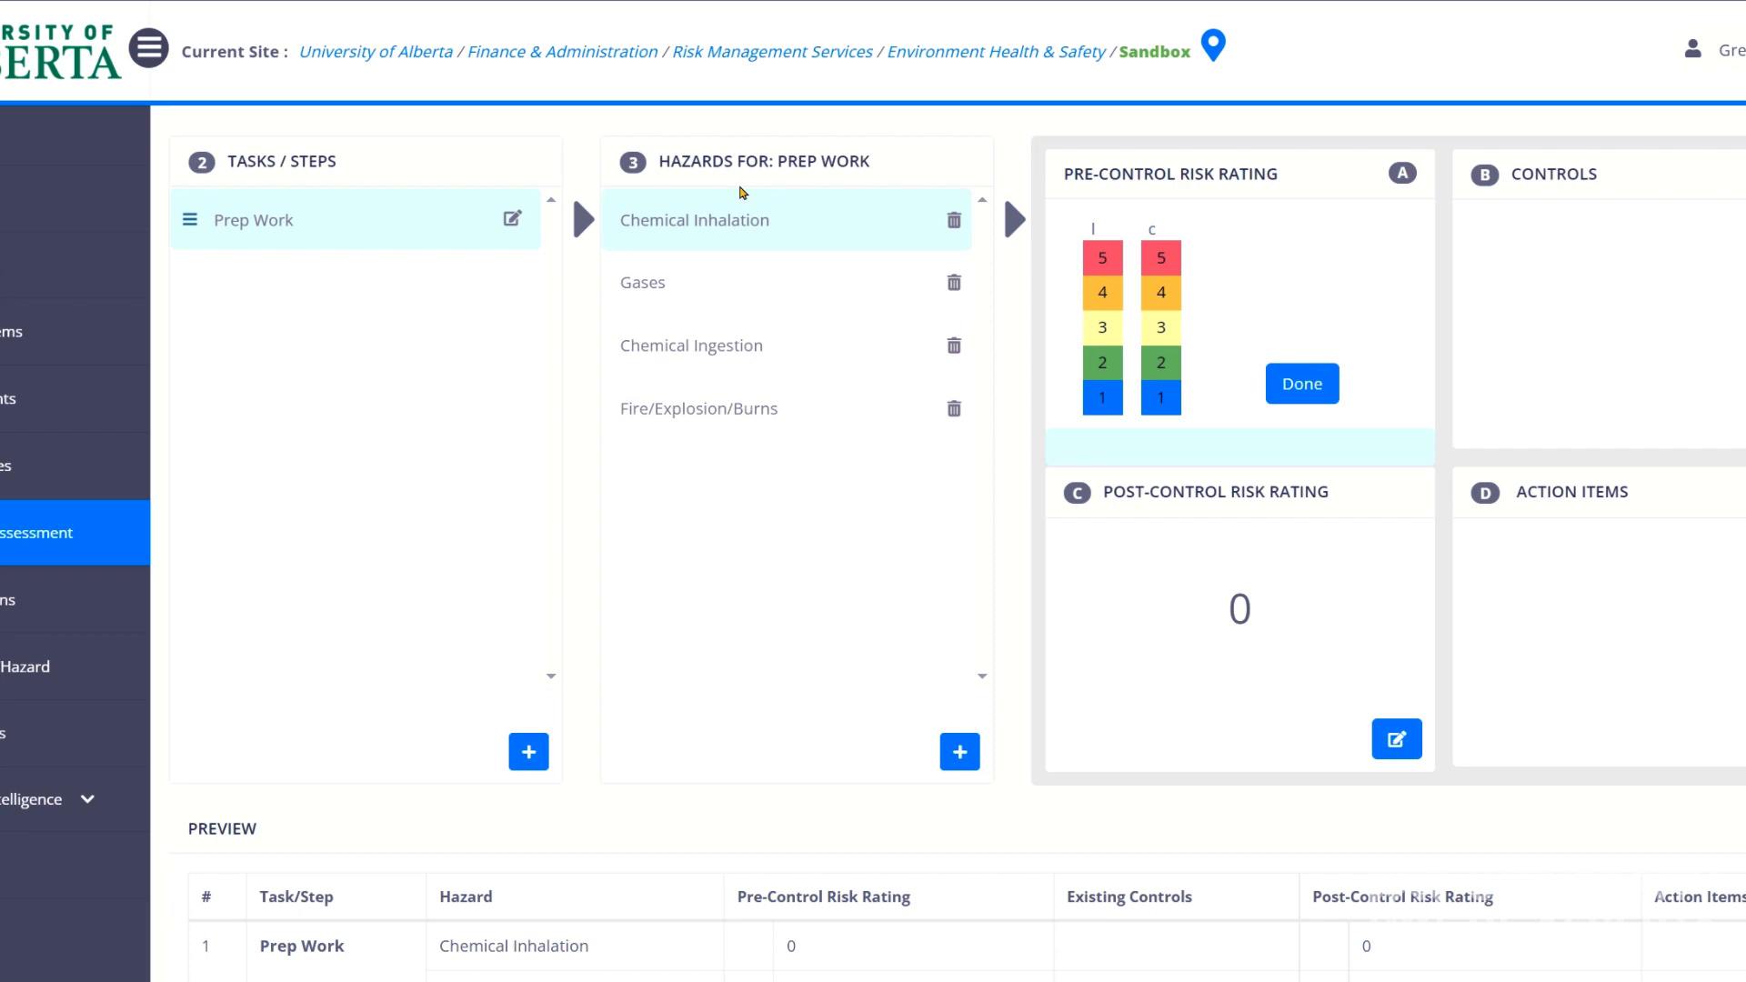
left_click(1103, 304)
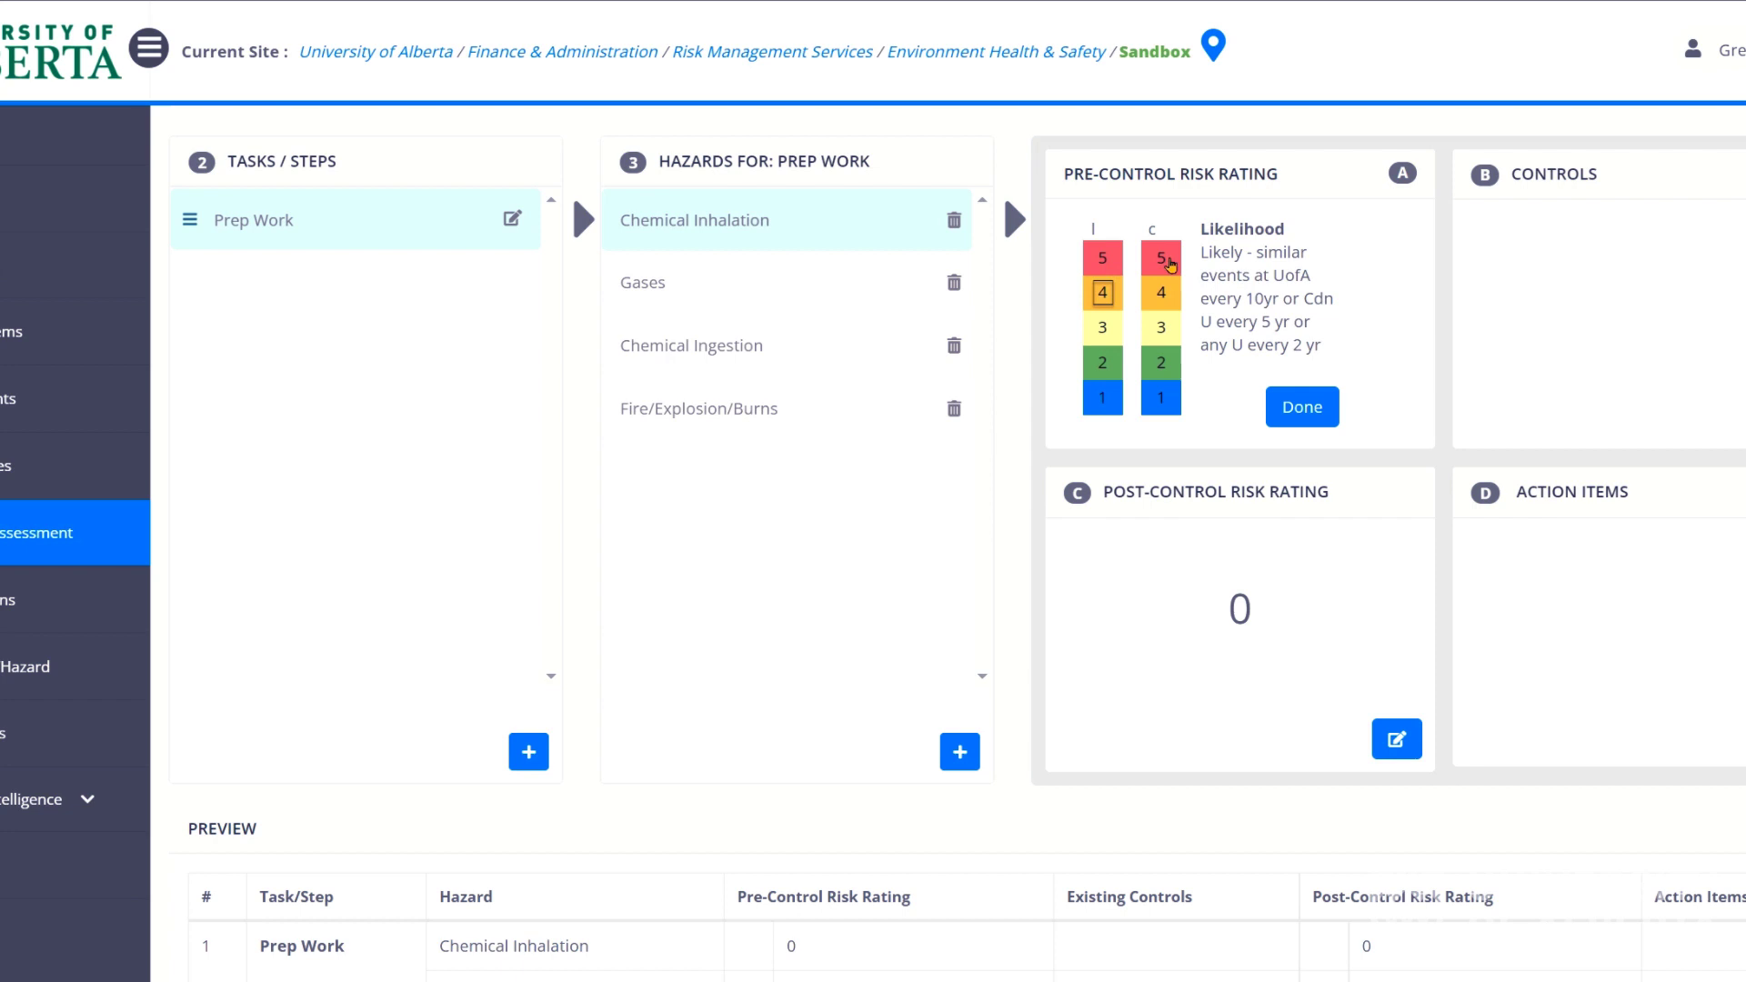
left_click(1164, 260)
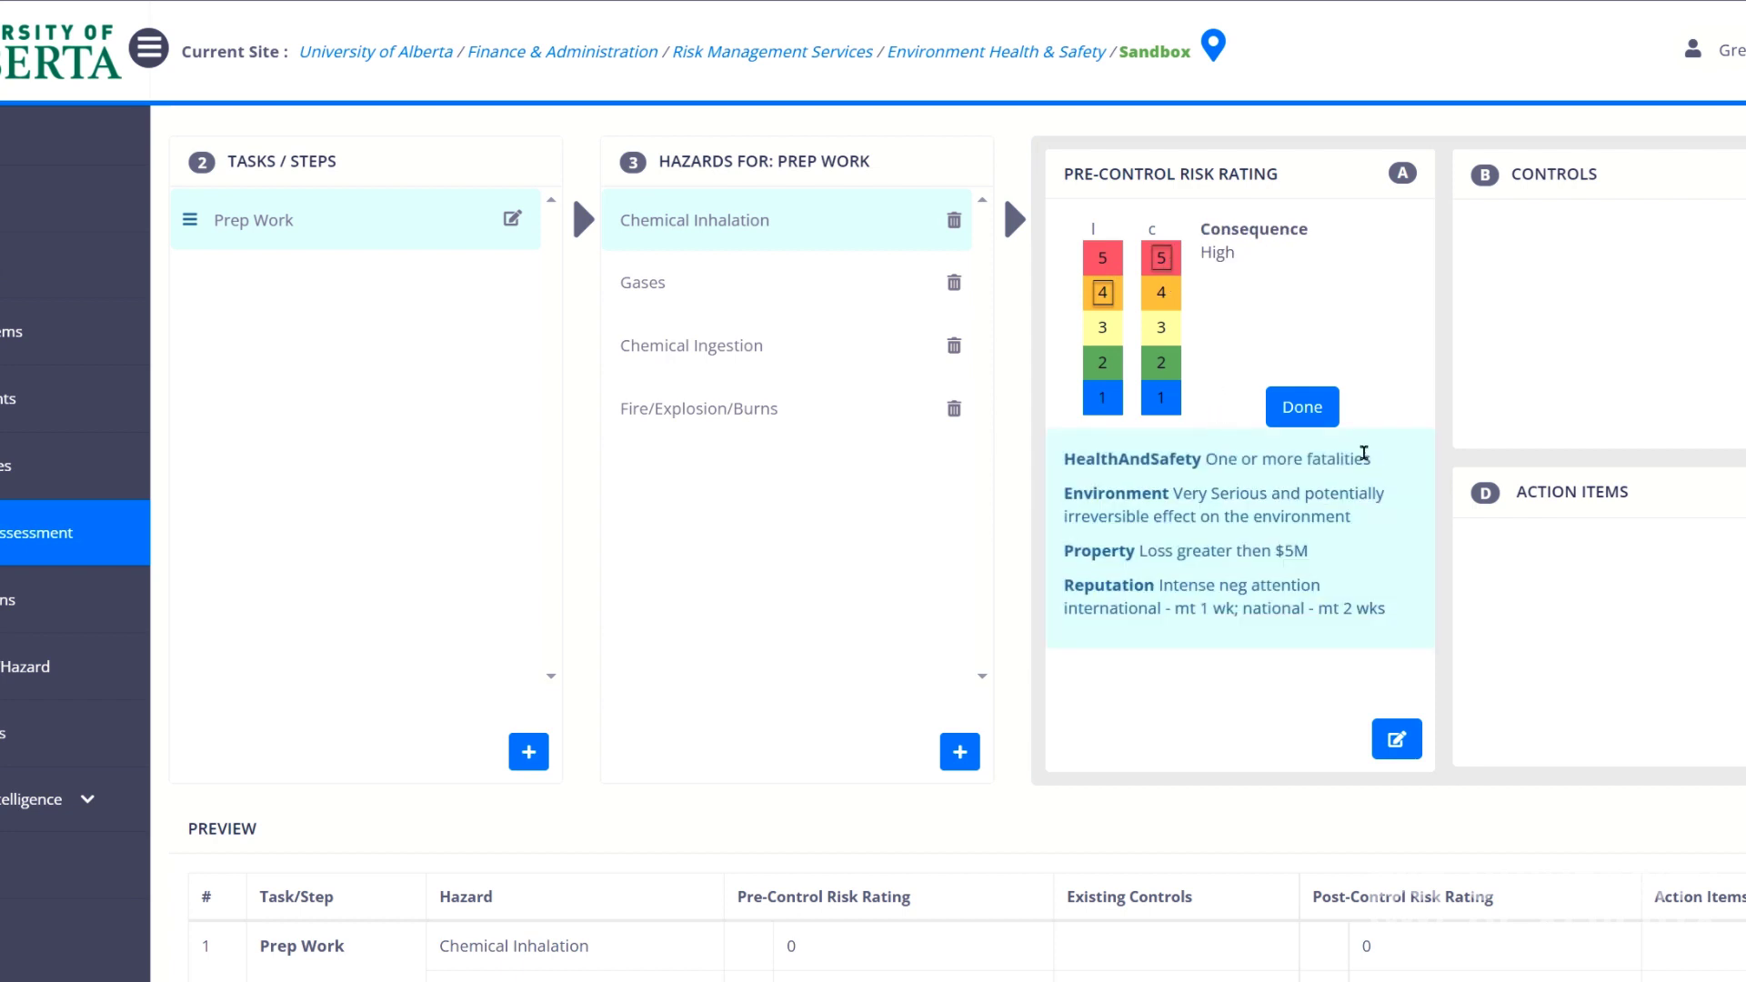
left_click_drag(1364, 454, 1061, 460)
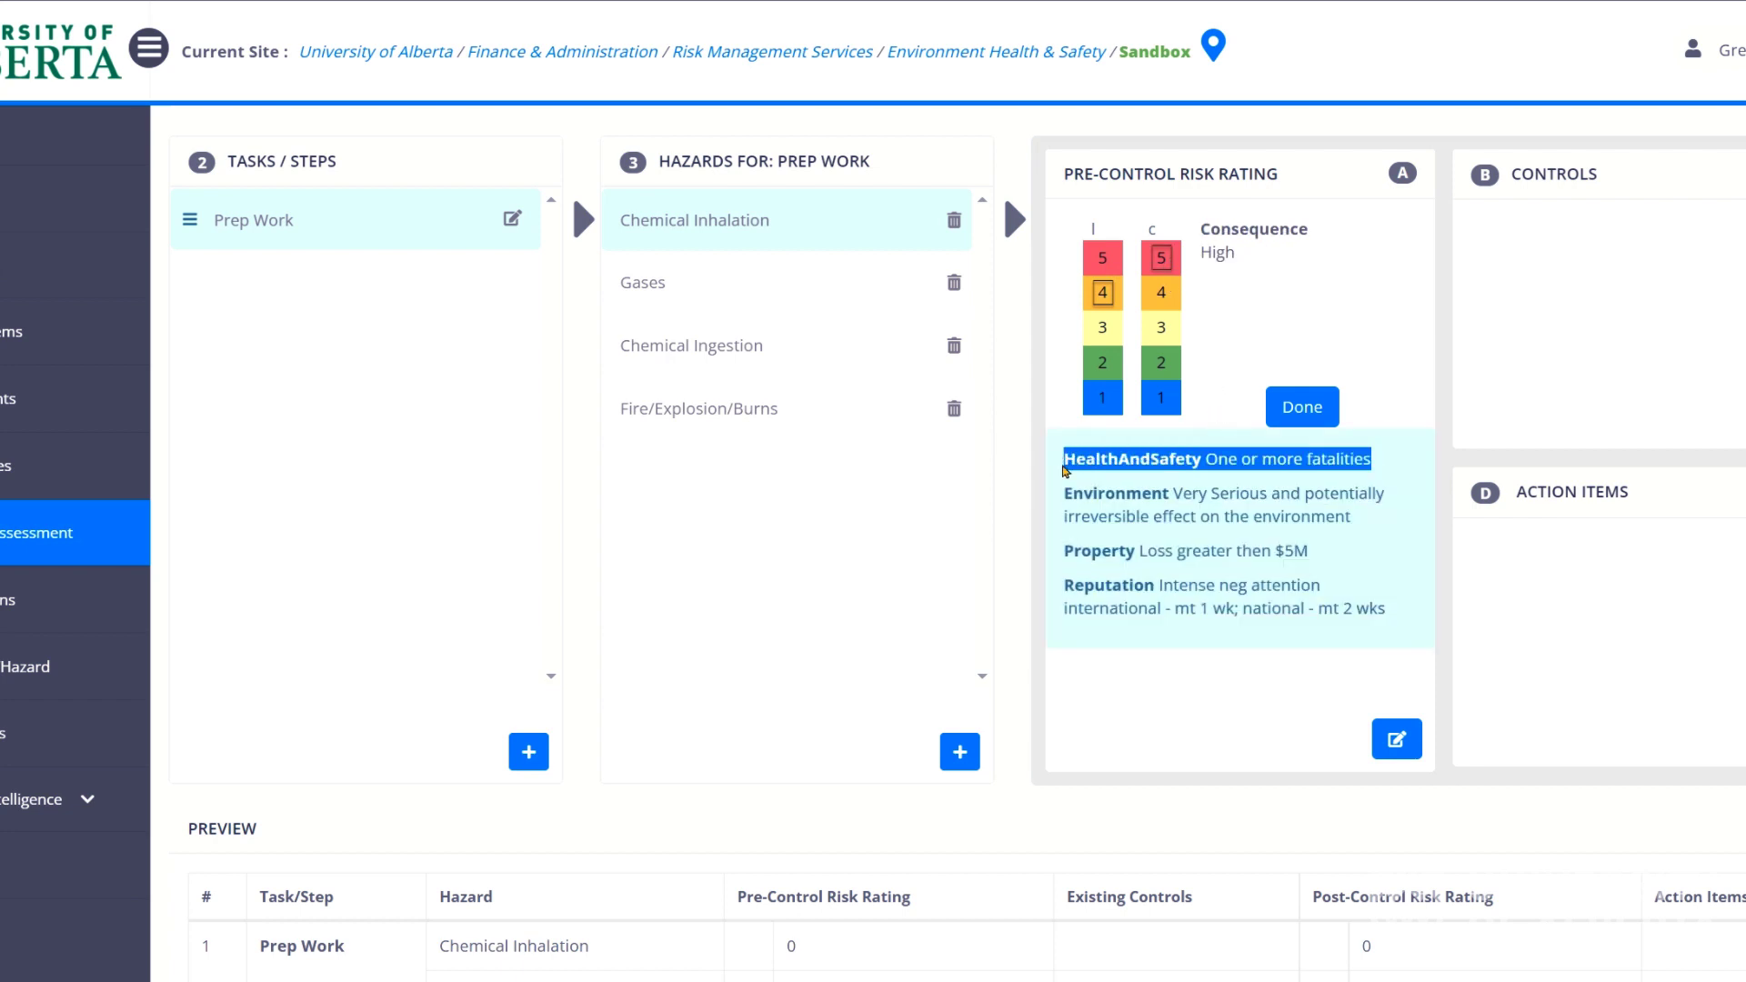
left_click(1097, 516)
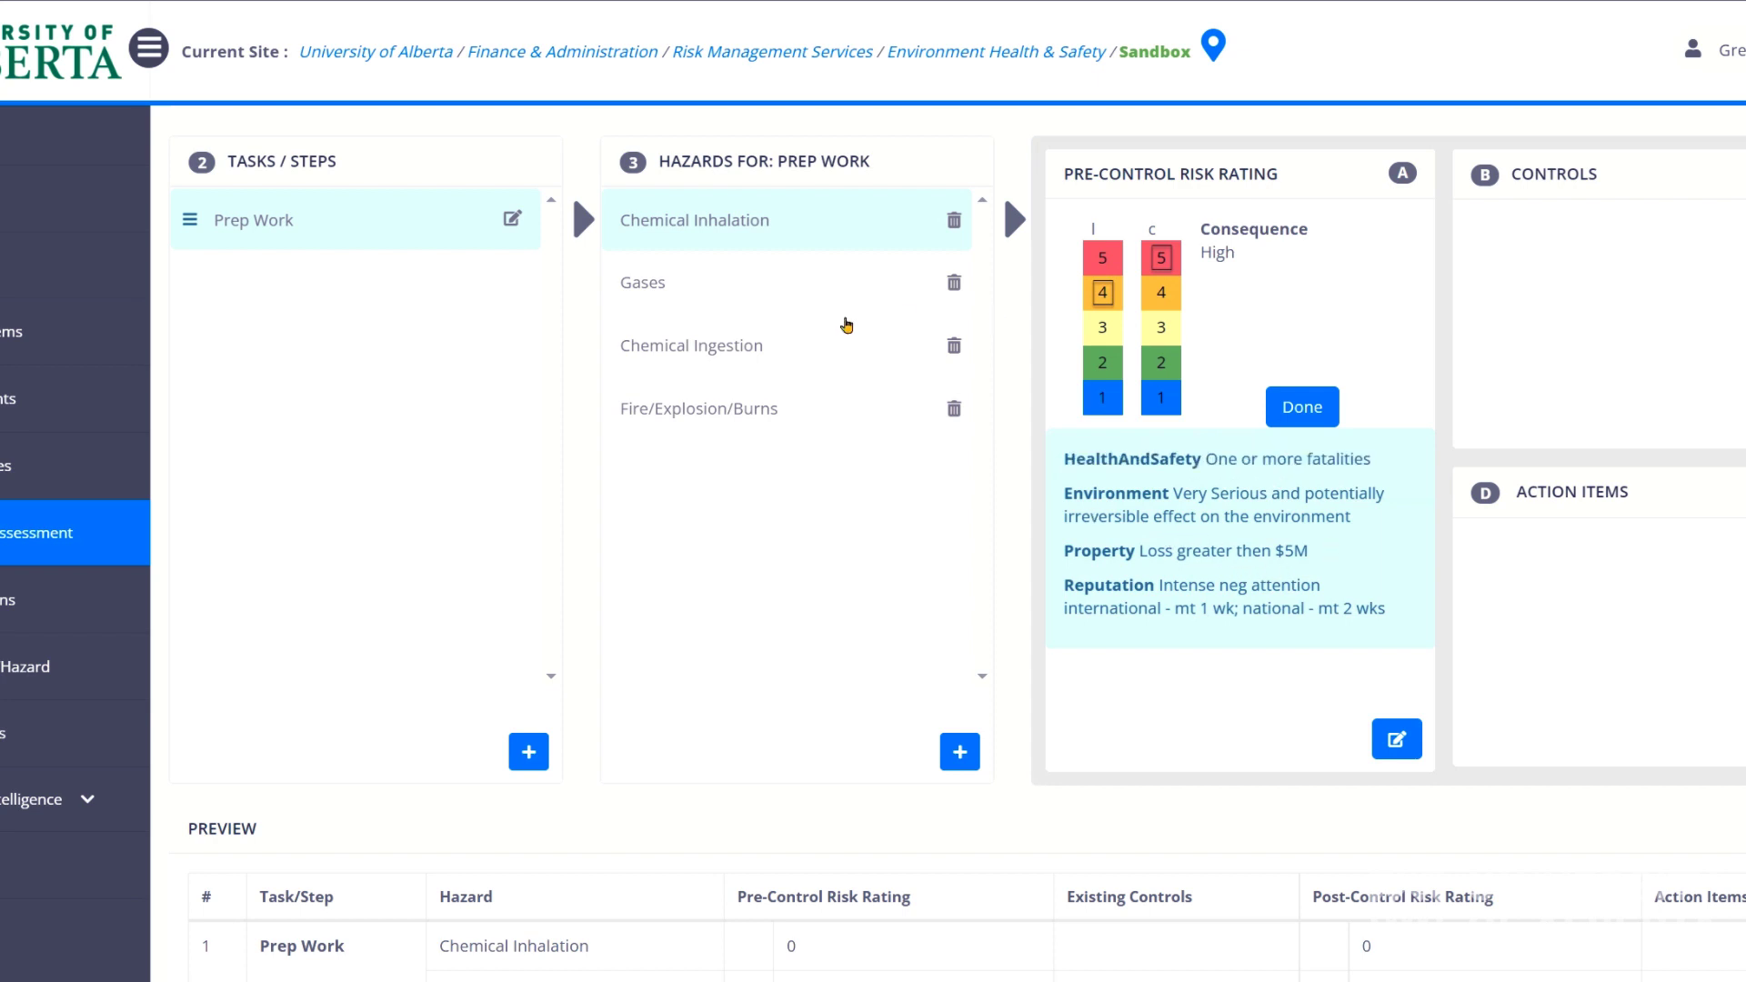
left_click(728, 407)
Rate Fire/Explosion/Burns pre-control risk at likelihood 5, consequence 5 (total 25).
left_click(1395, 415)
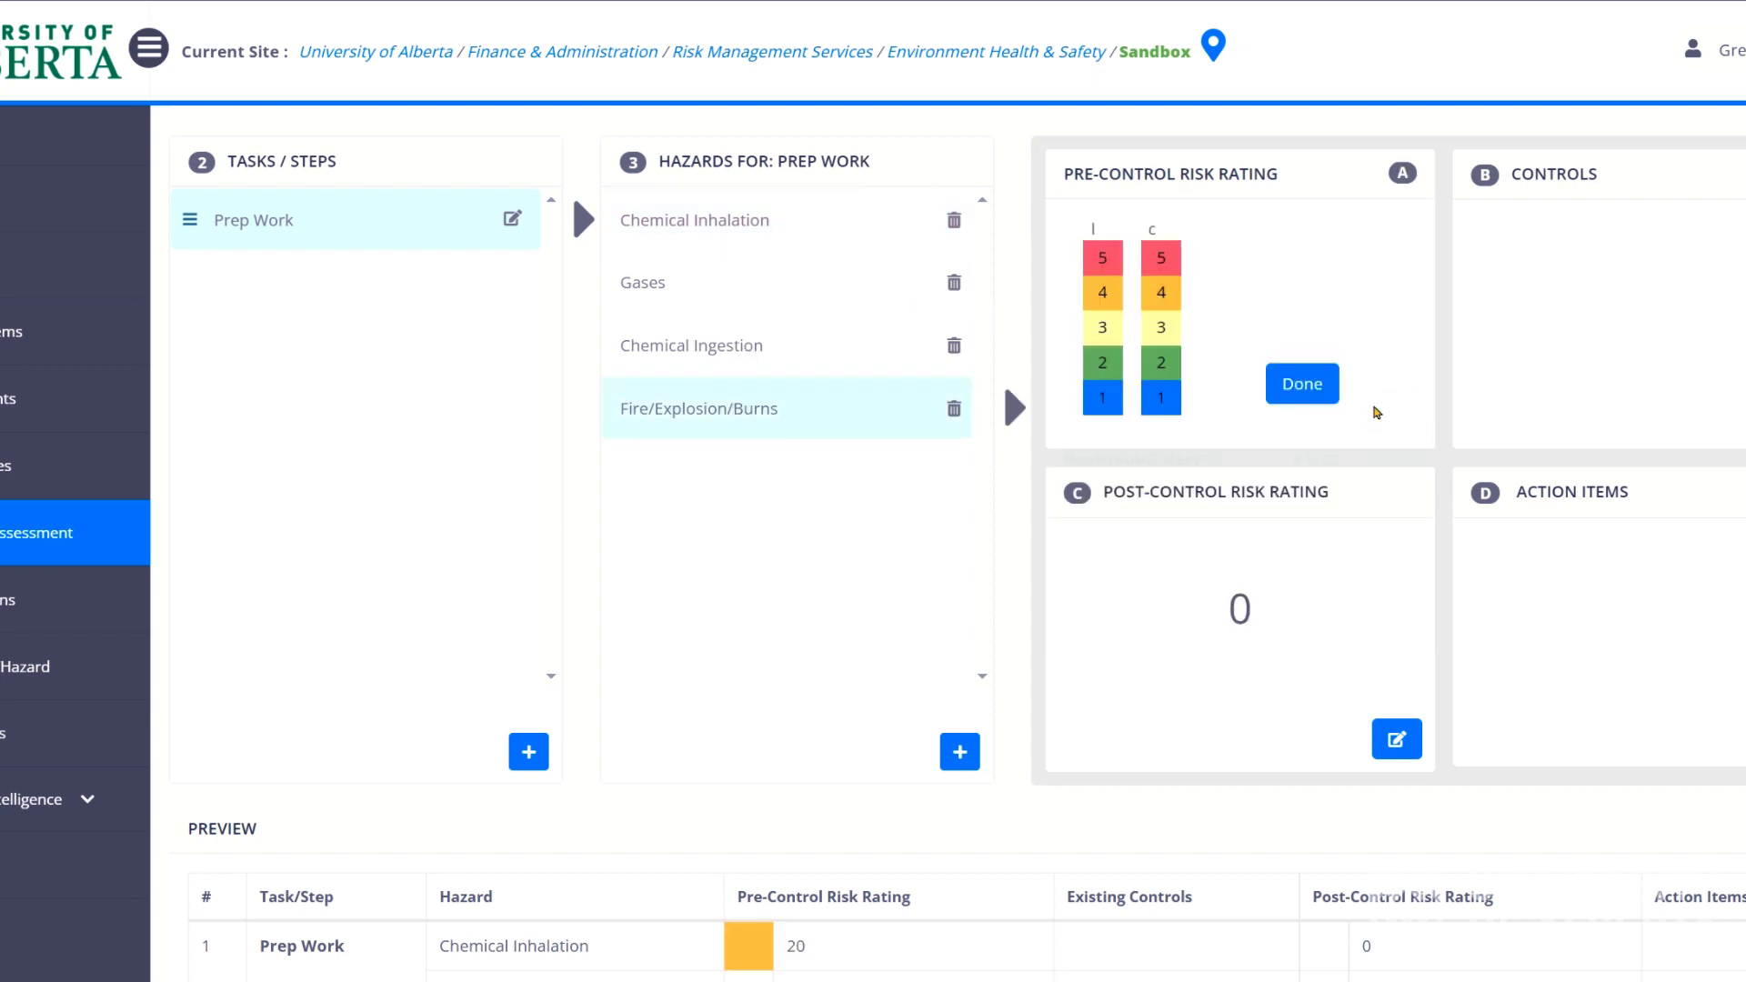
left_click(1103, 292)
left_click(1102, 261)
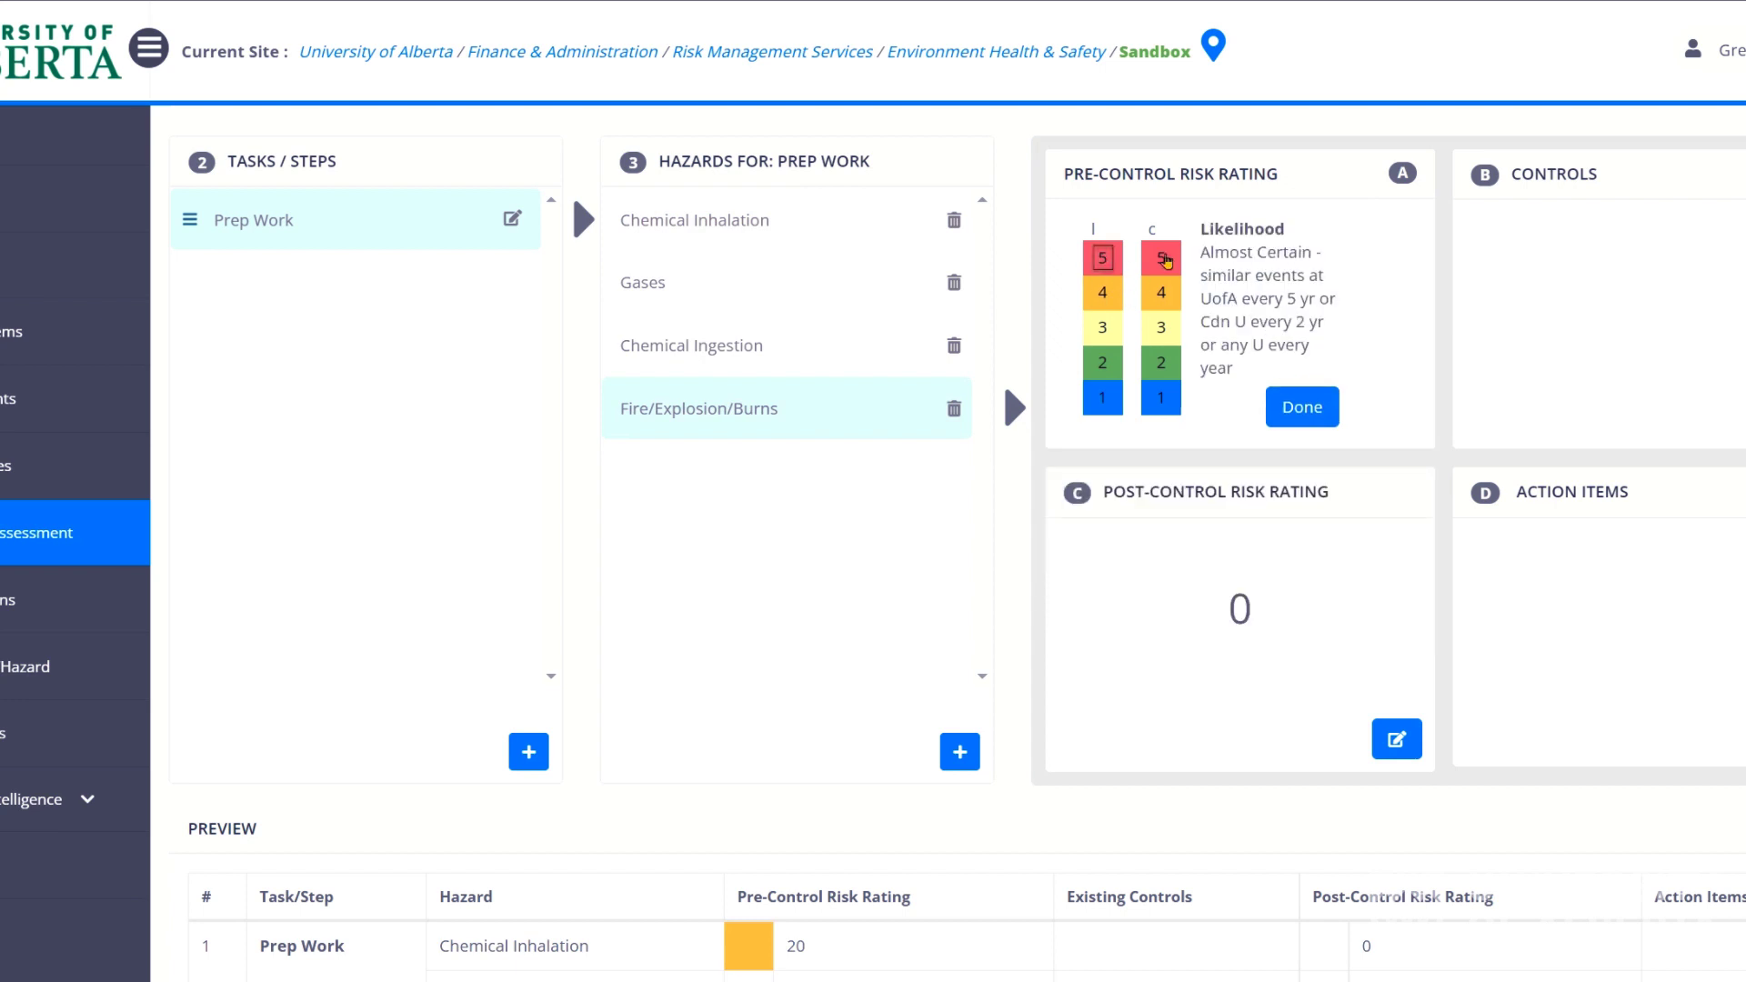
left_click(1161, 257)
left_click_drag(1310, 551, 1064, 548)
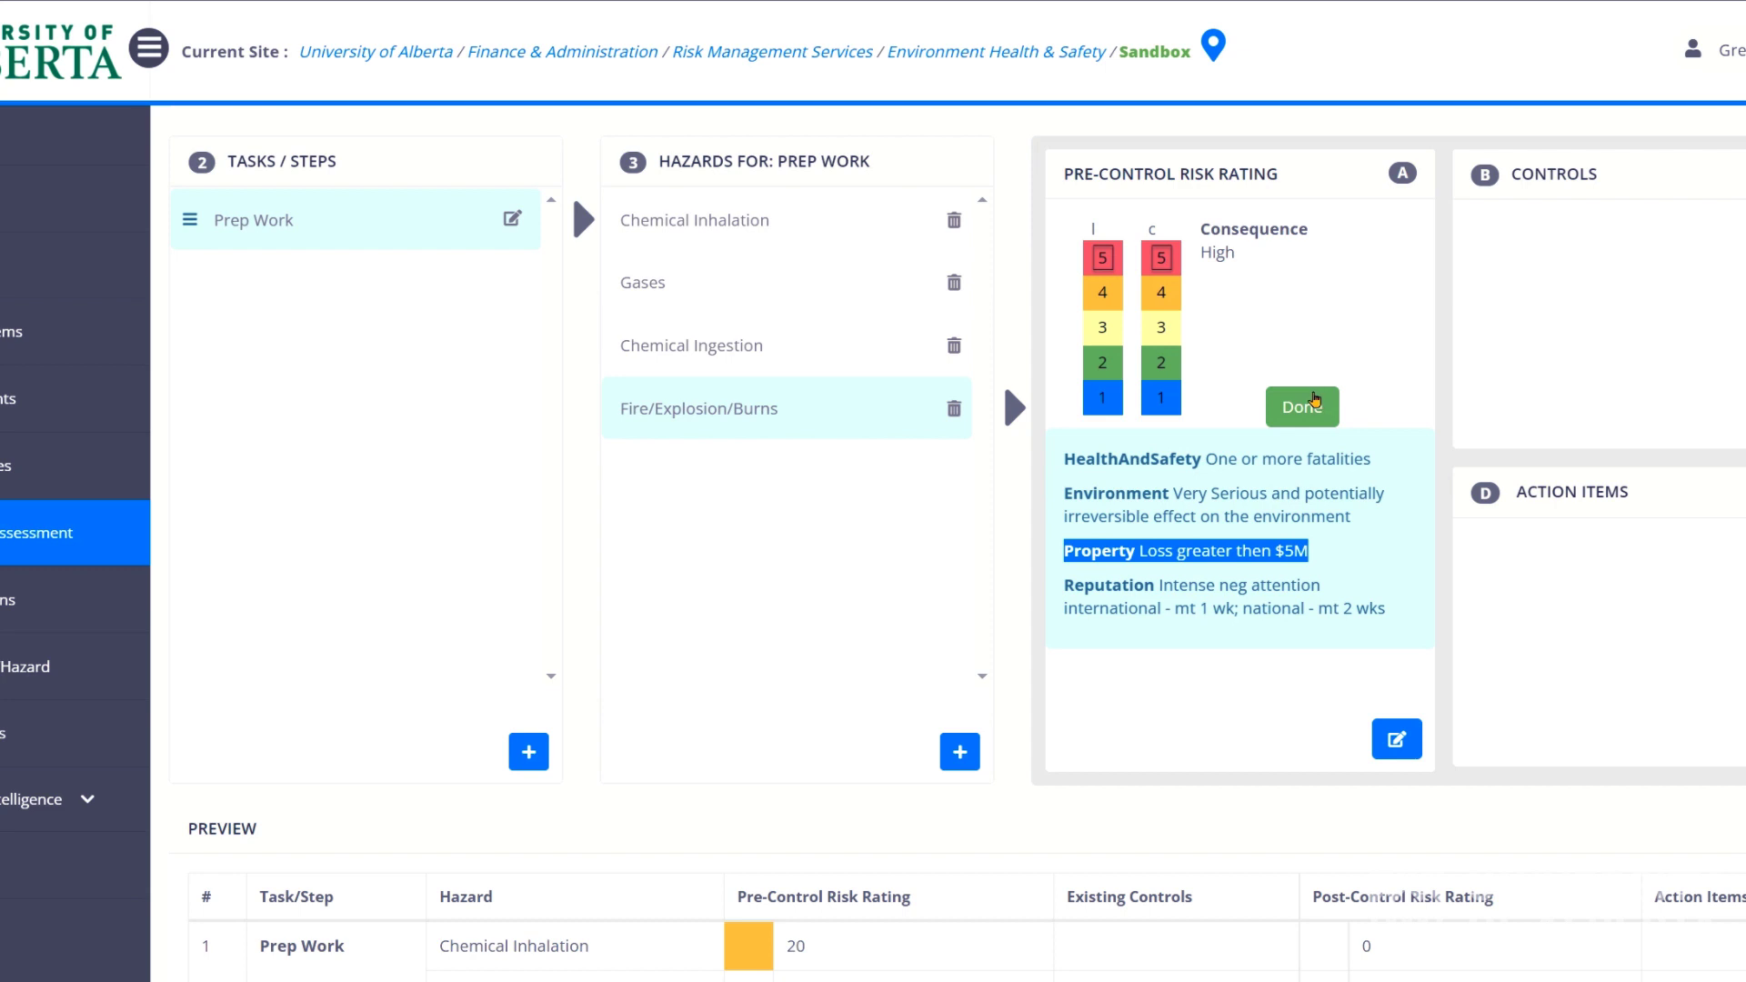
left_click(1313, 400)
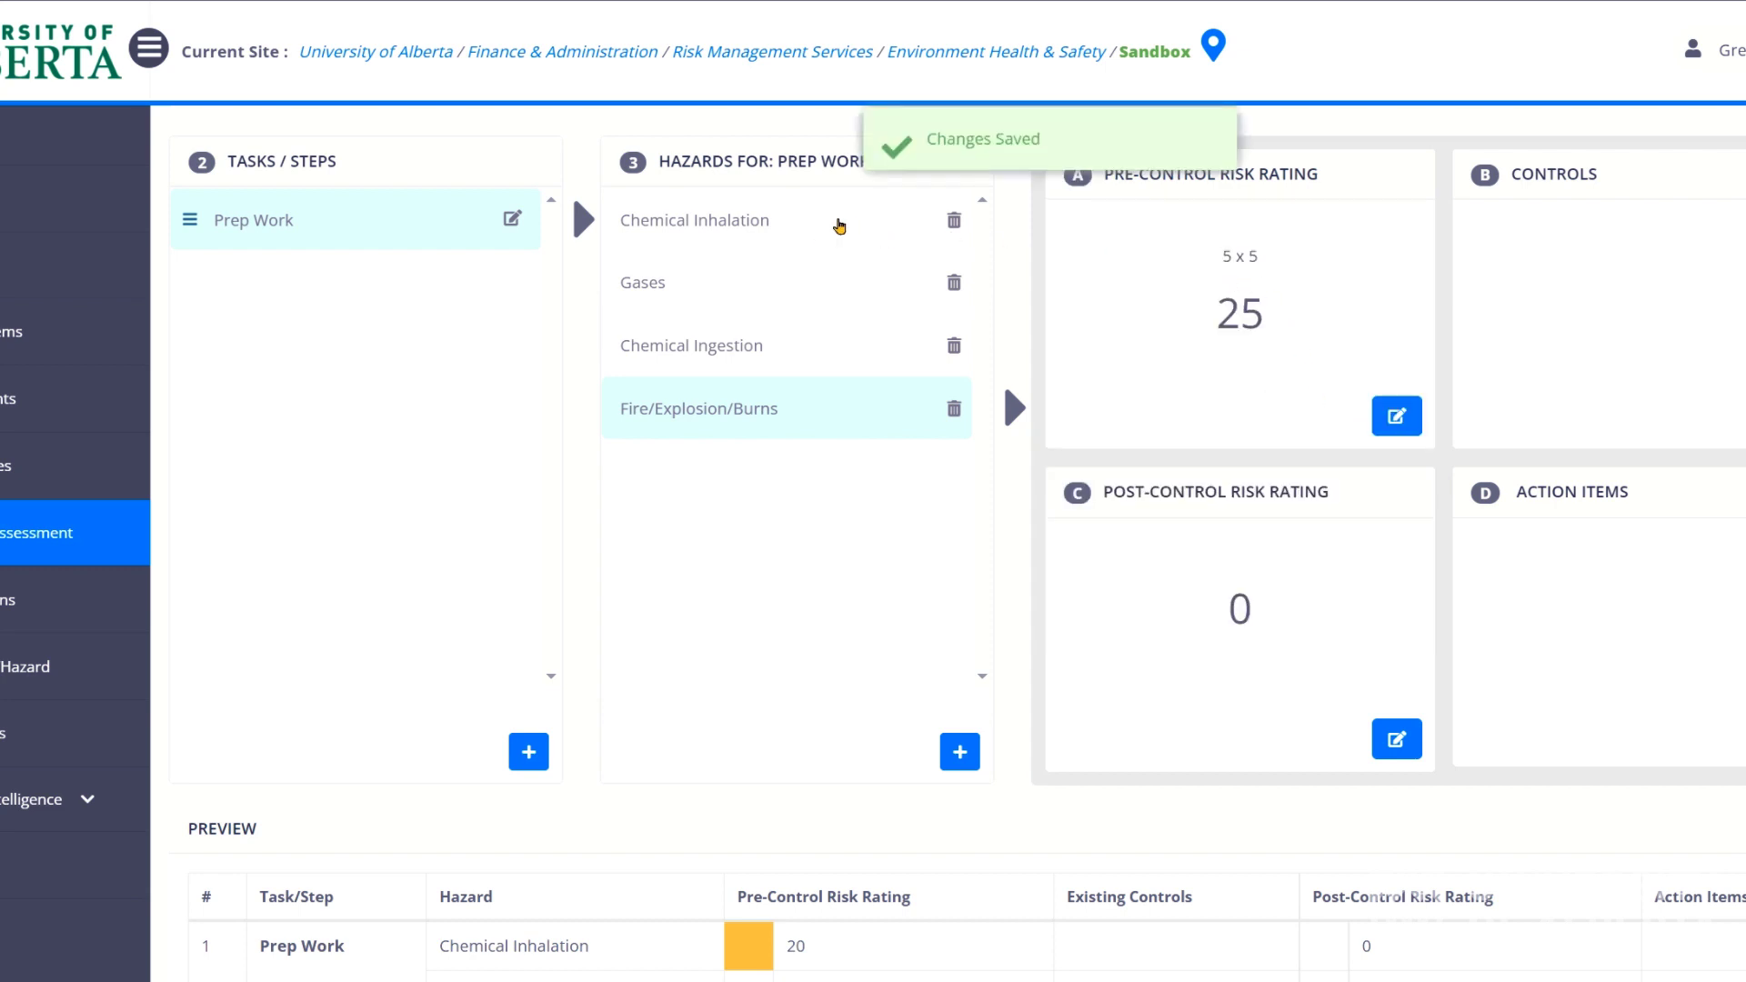
Return to Chemical Inhalation and review its 4 x 5 rating and Controls section.
left_click(810, 237)
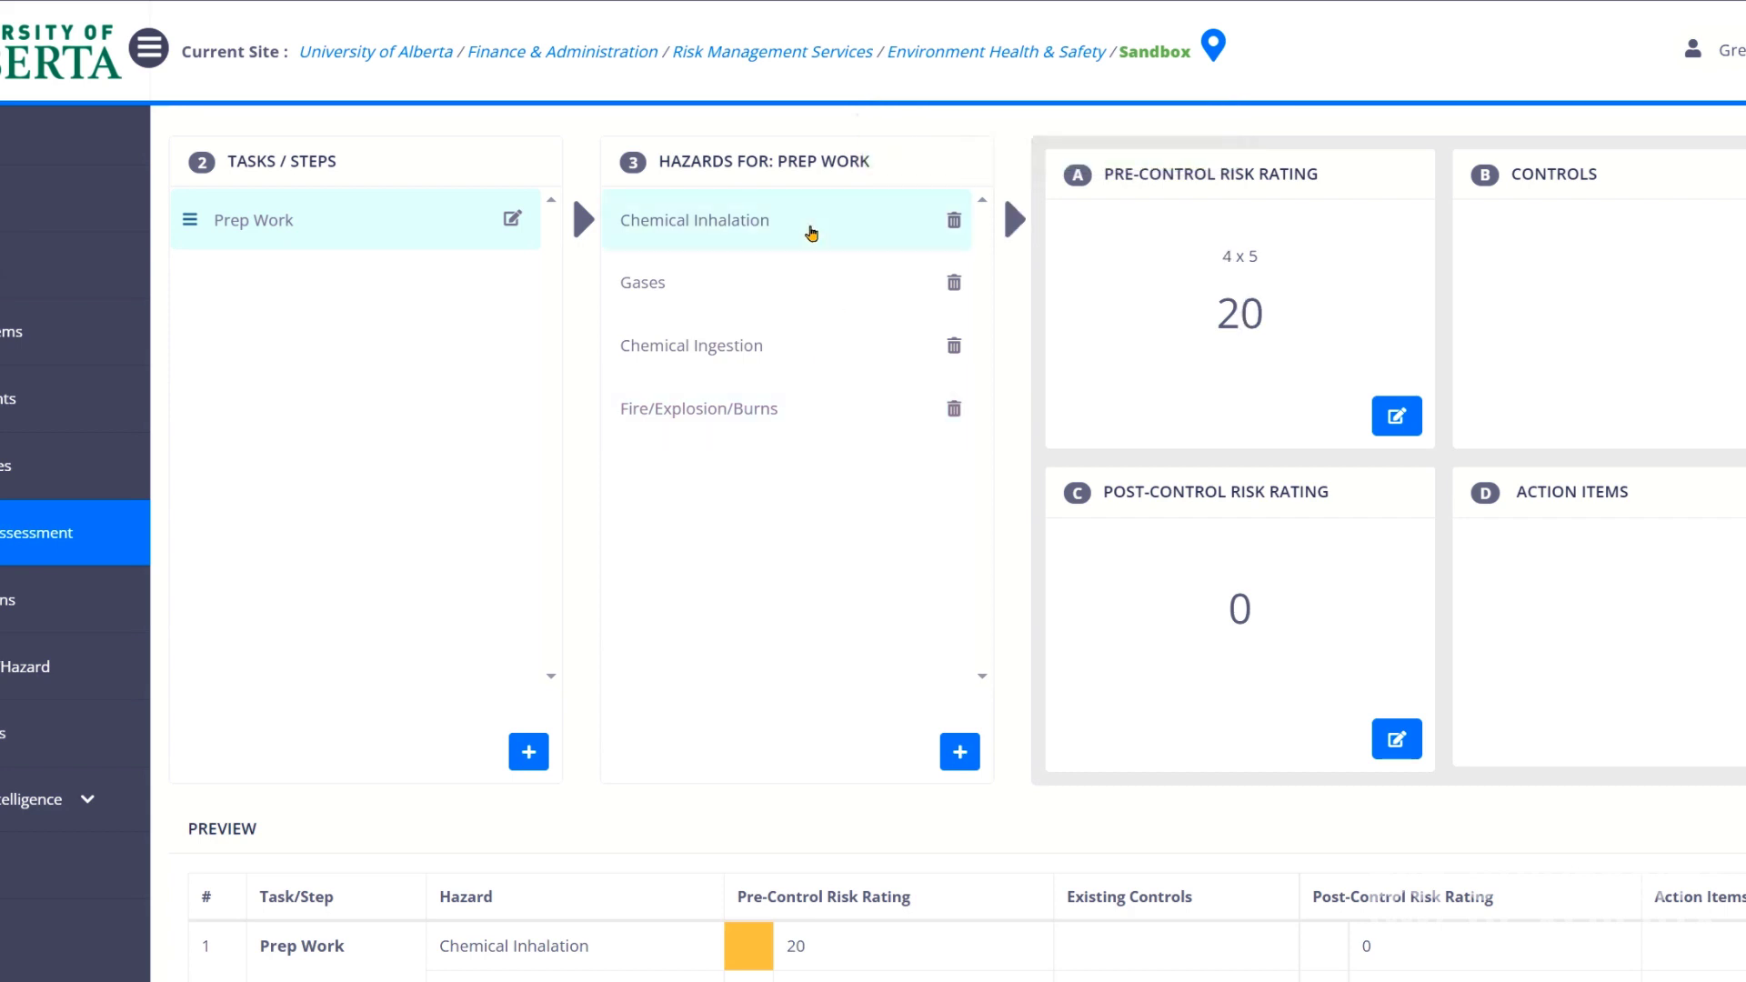
left_click_drag(1216, 260, 1219, 321)
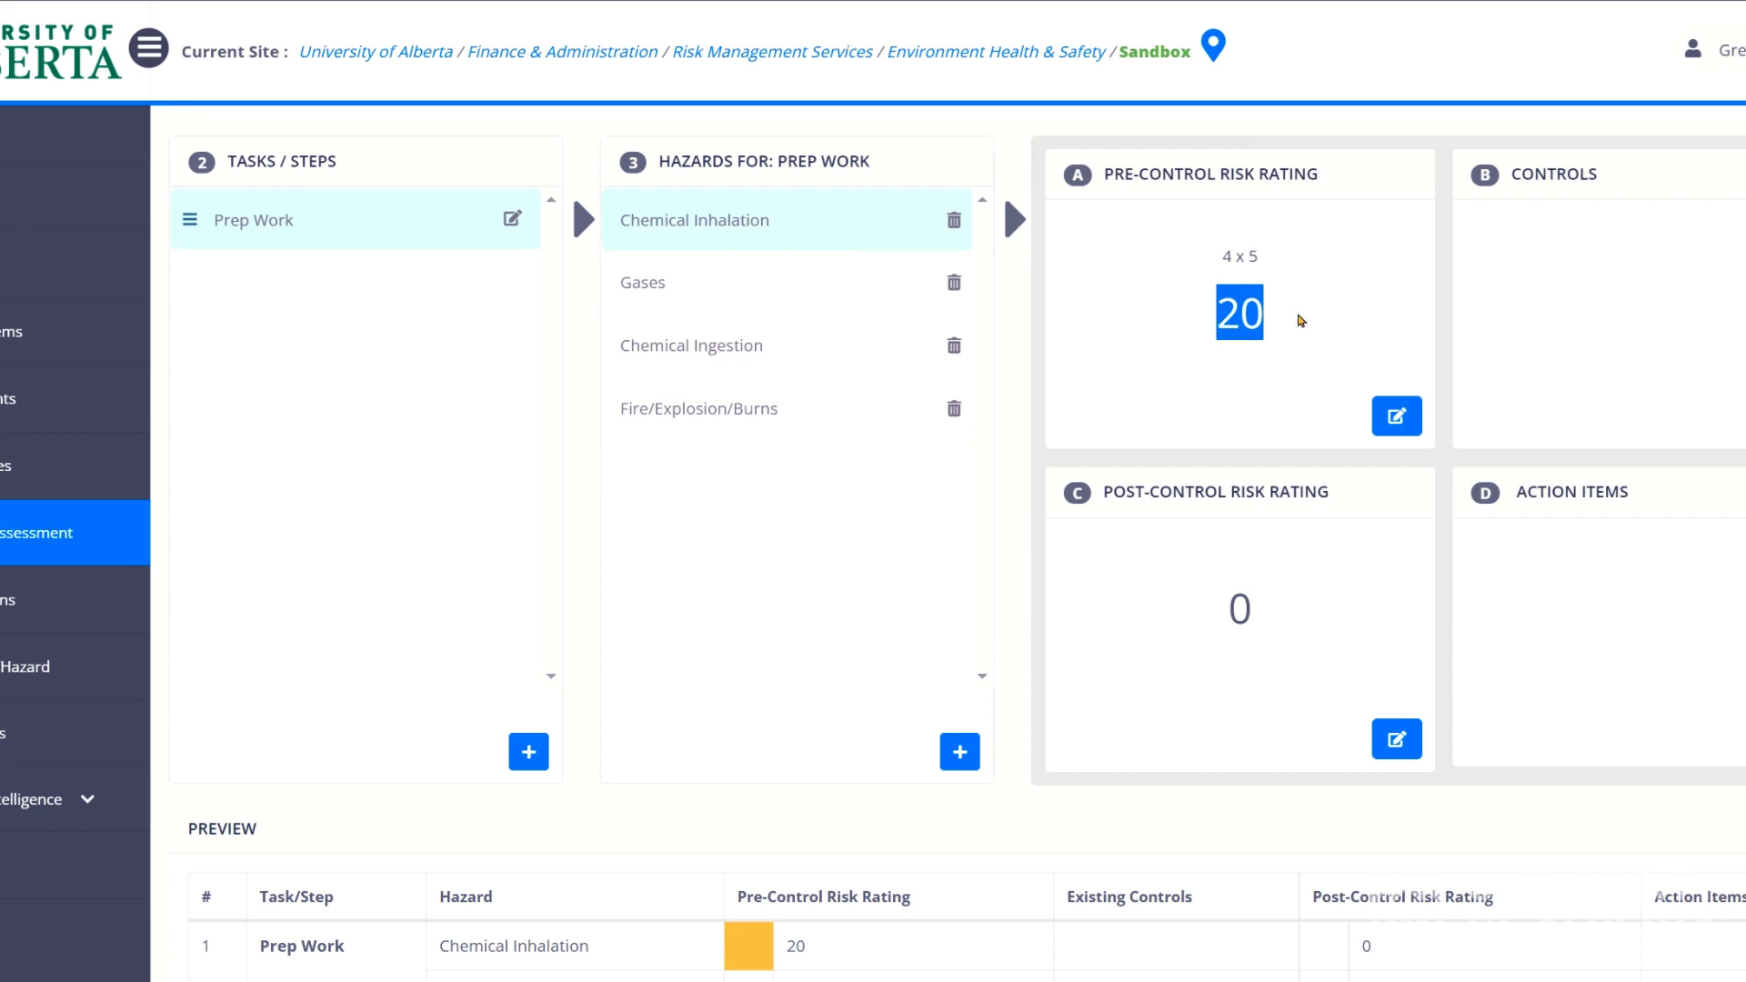
left_click_drag(1621, 172, 1481, 175)
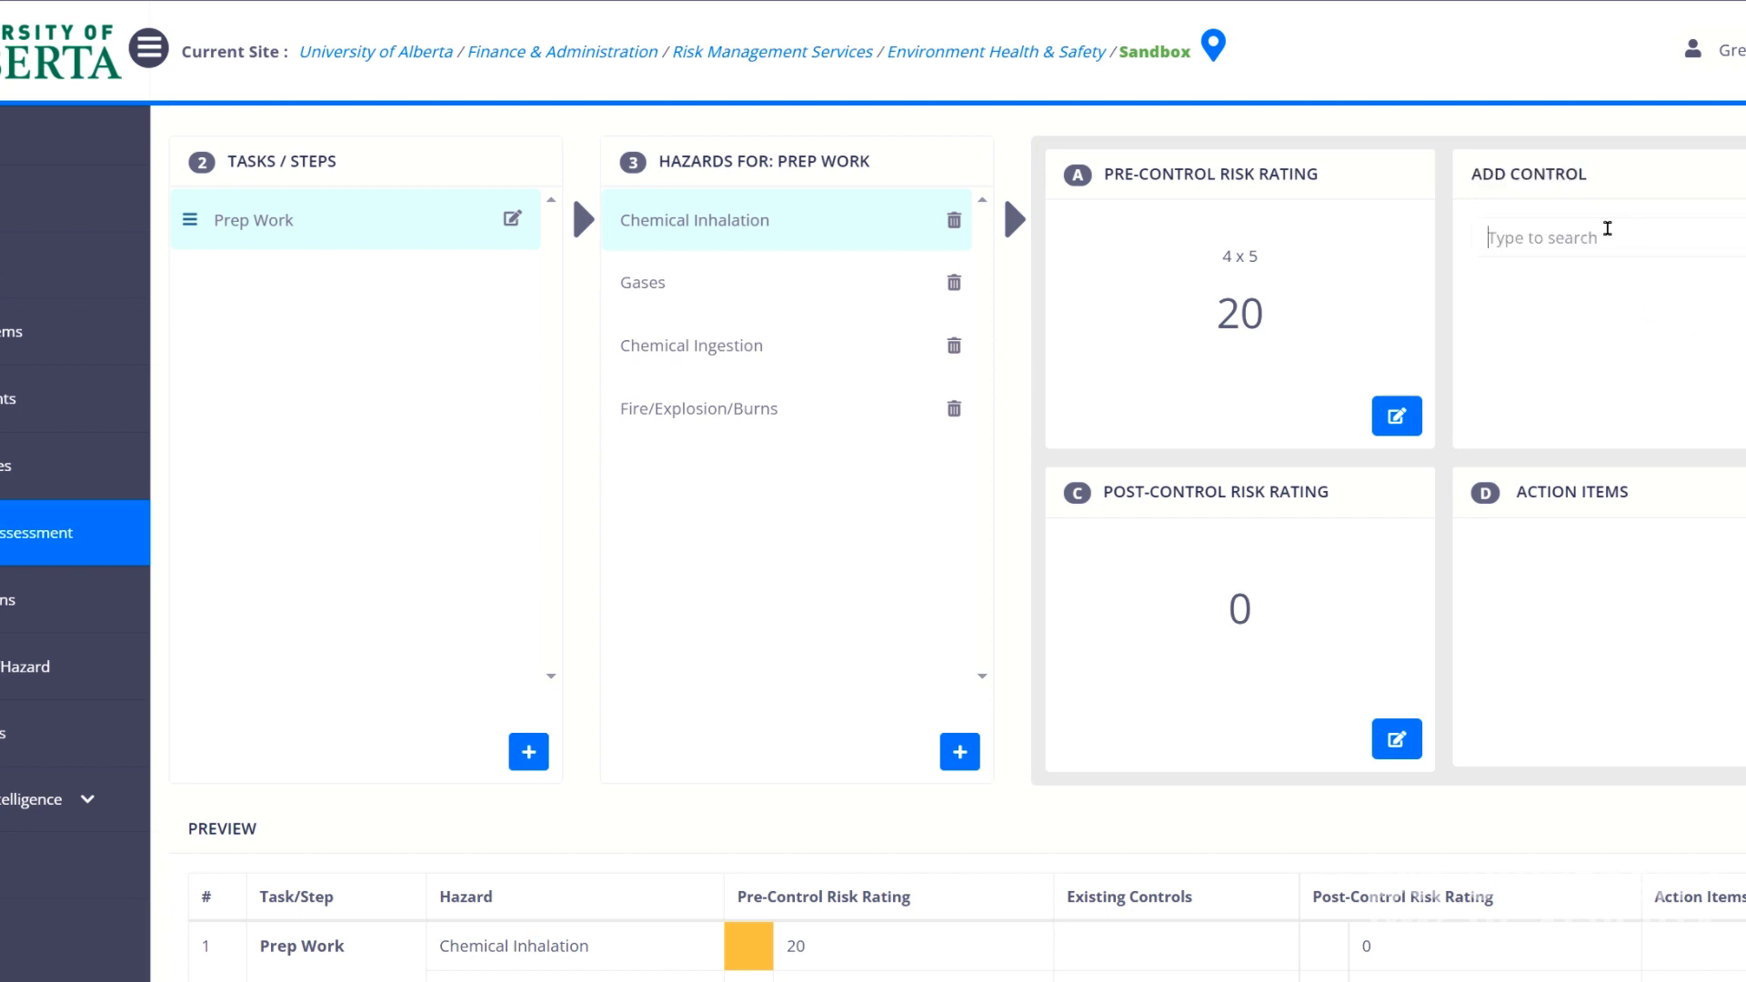
Search for and add Ventilation - Fumehood and Safe Work Procedures as Chemical Inhalation controls.
left_click(1614, 239)
type("fume")
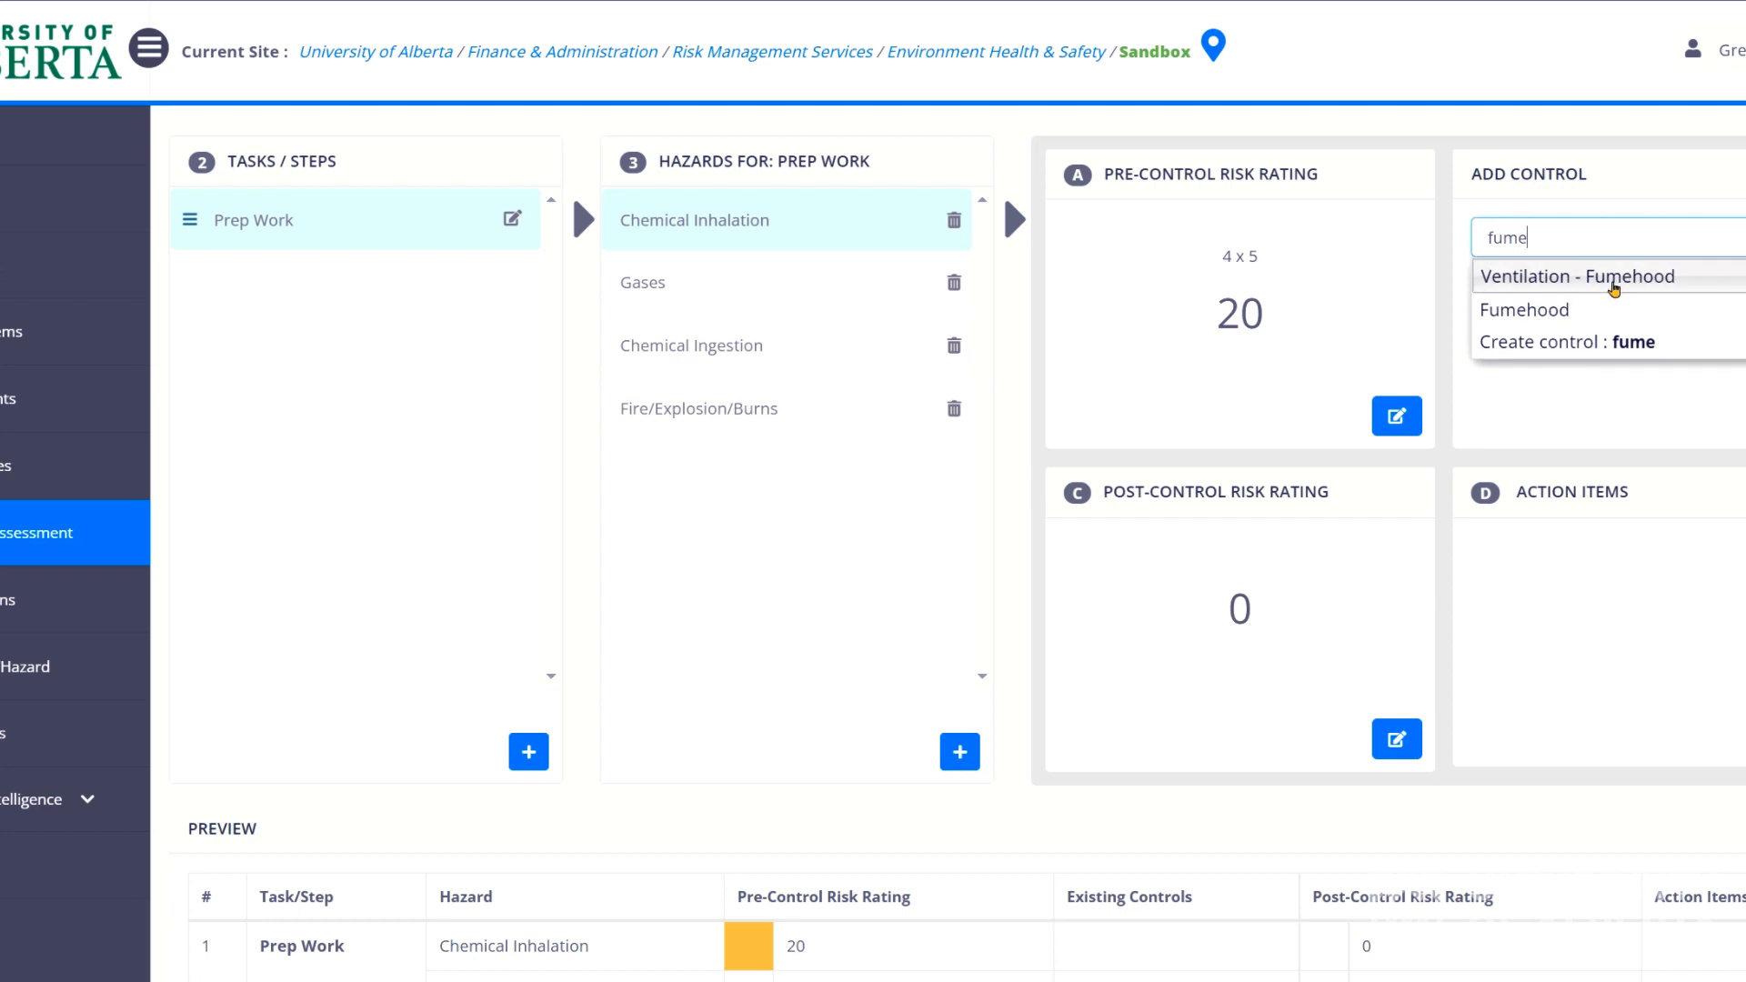
left_click(1622, 279)
left_click(1620, 259)
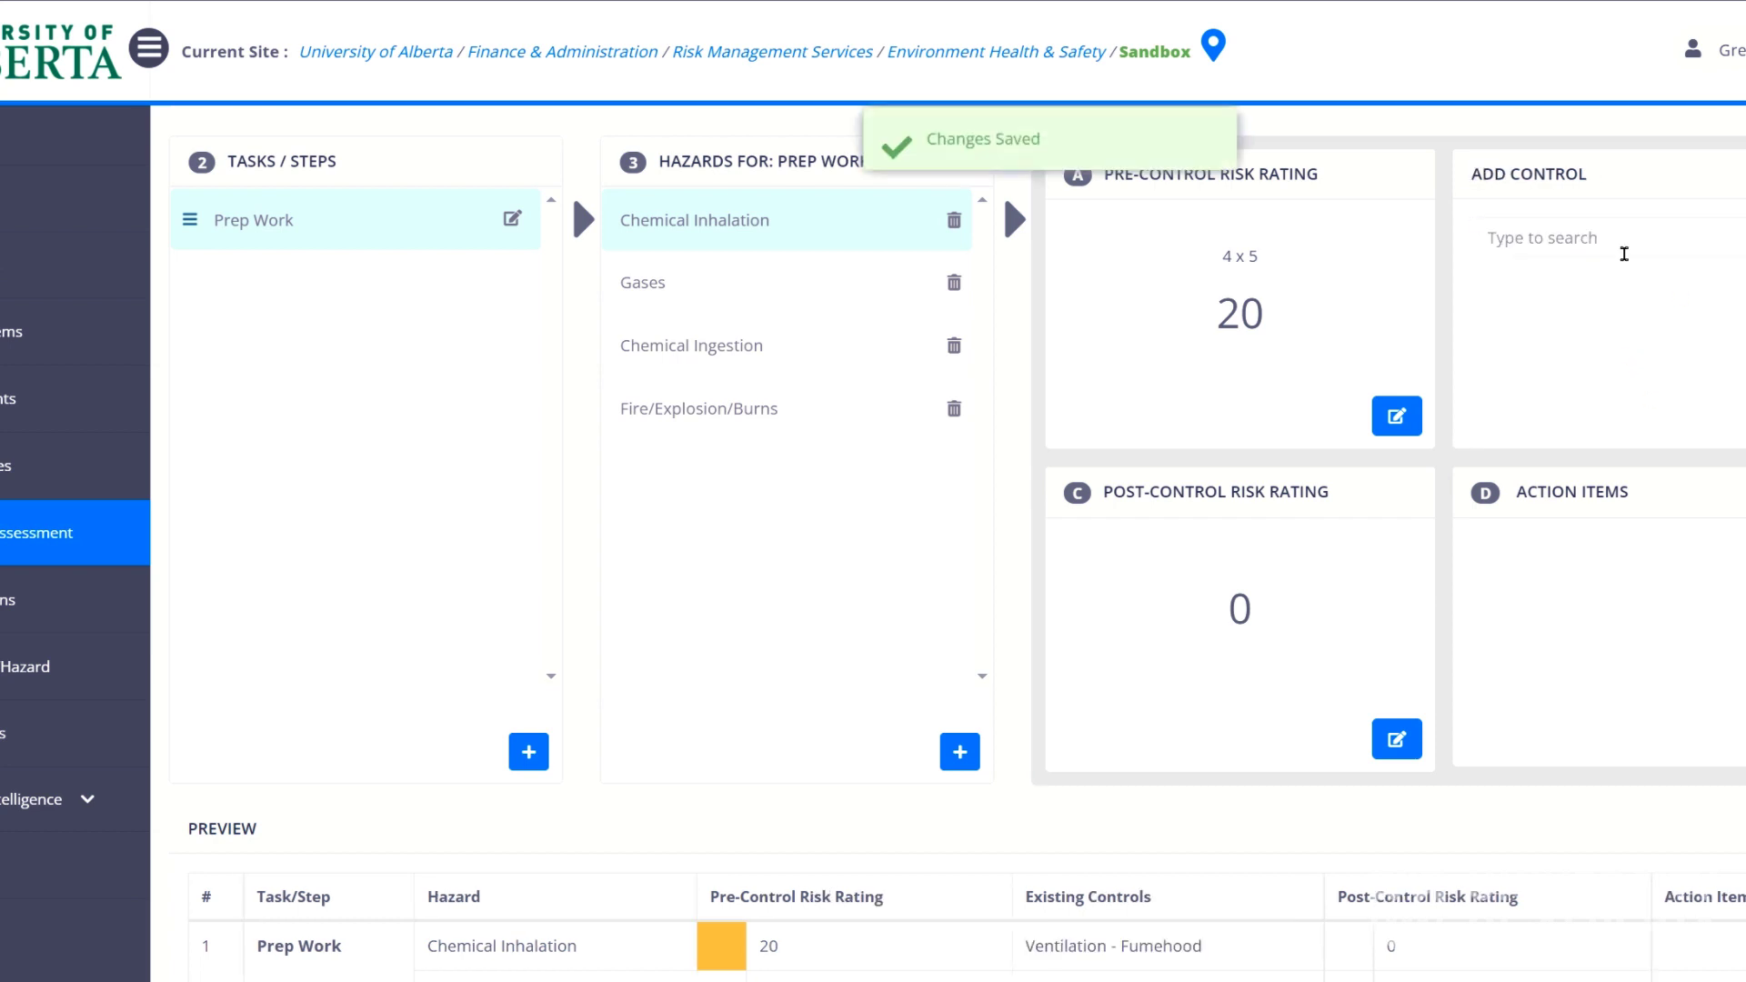
type("safe")
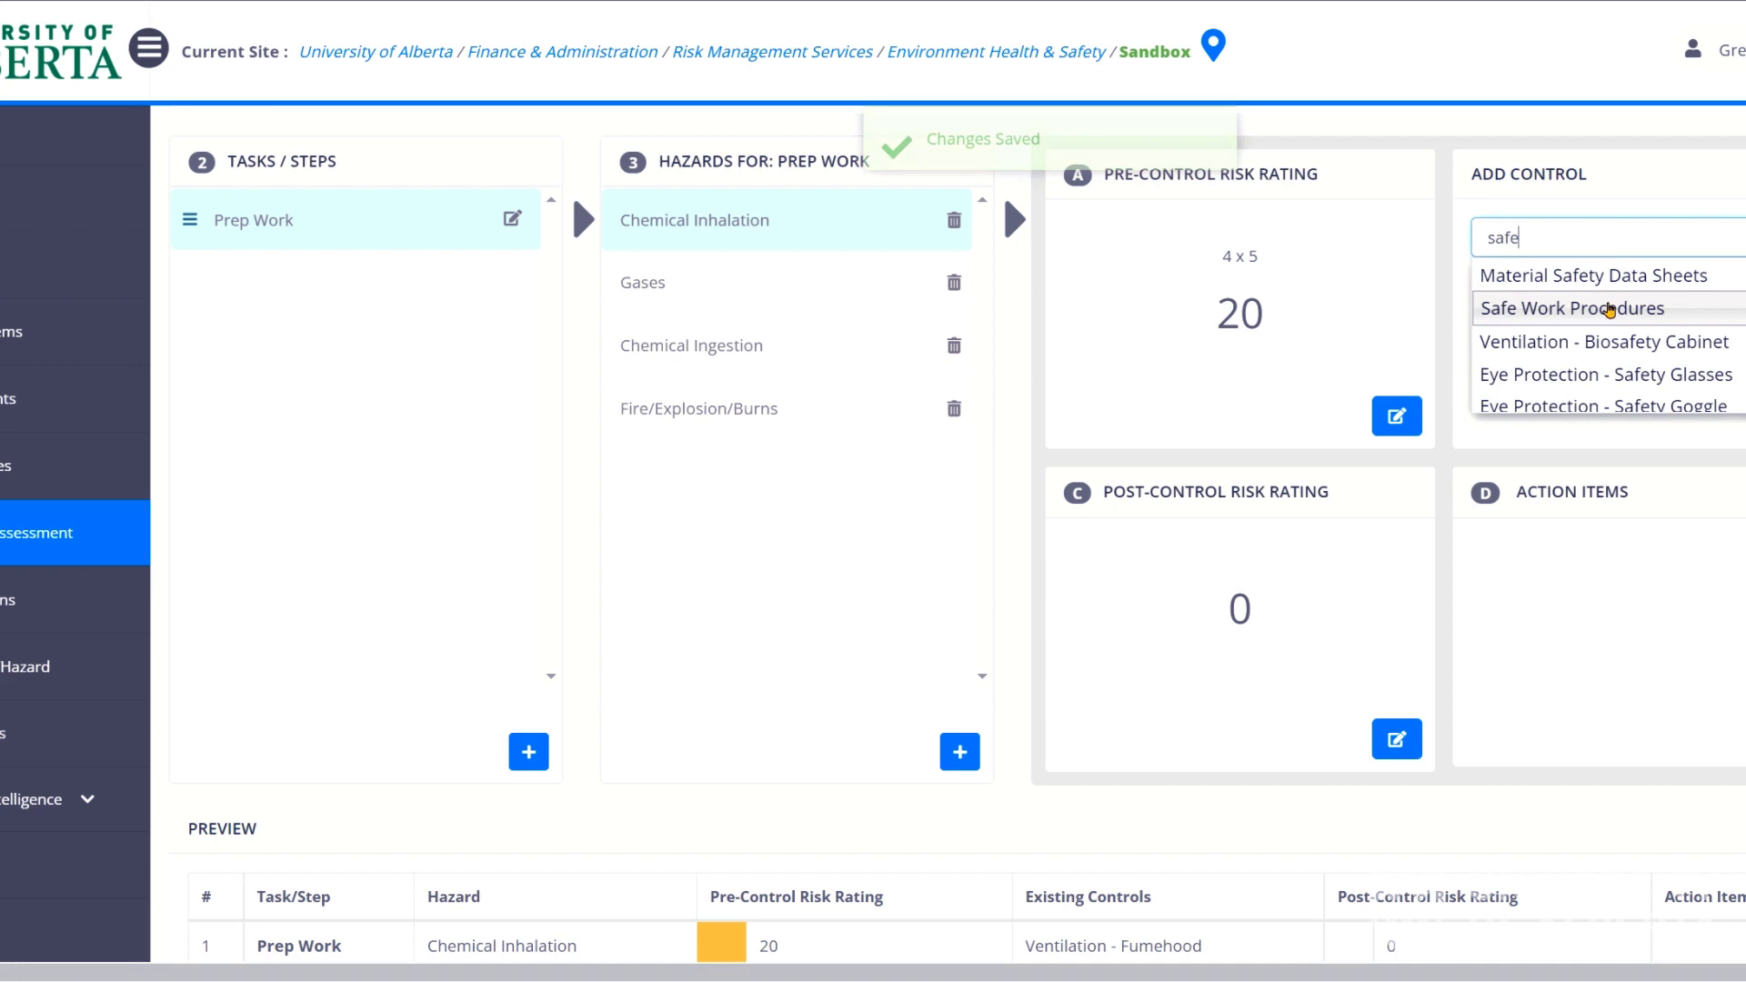
left_click(1609, 307)
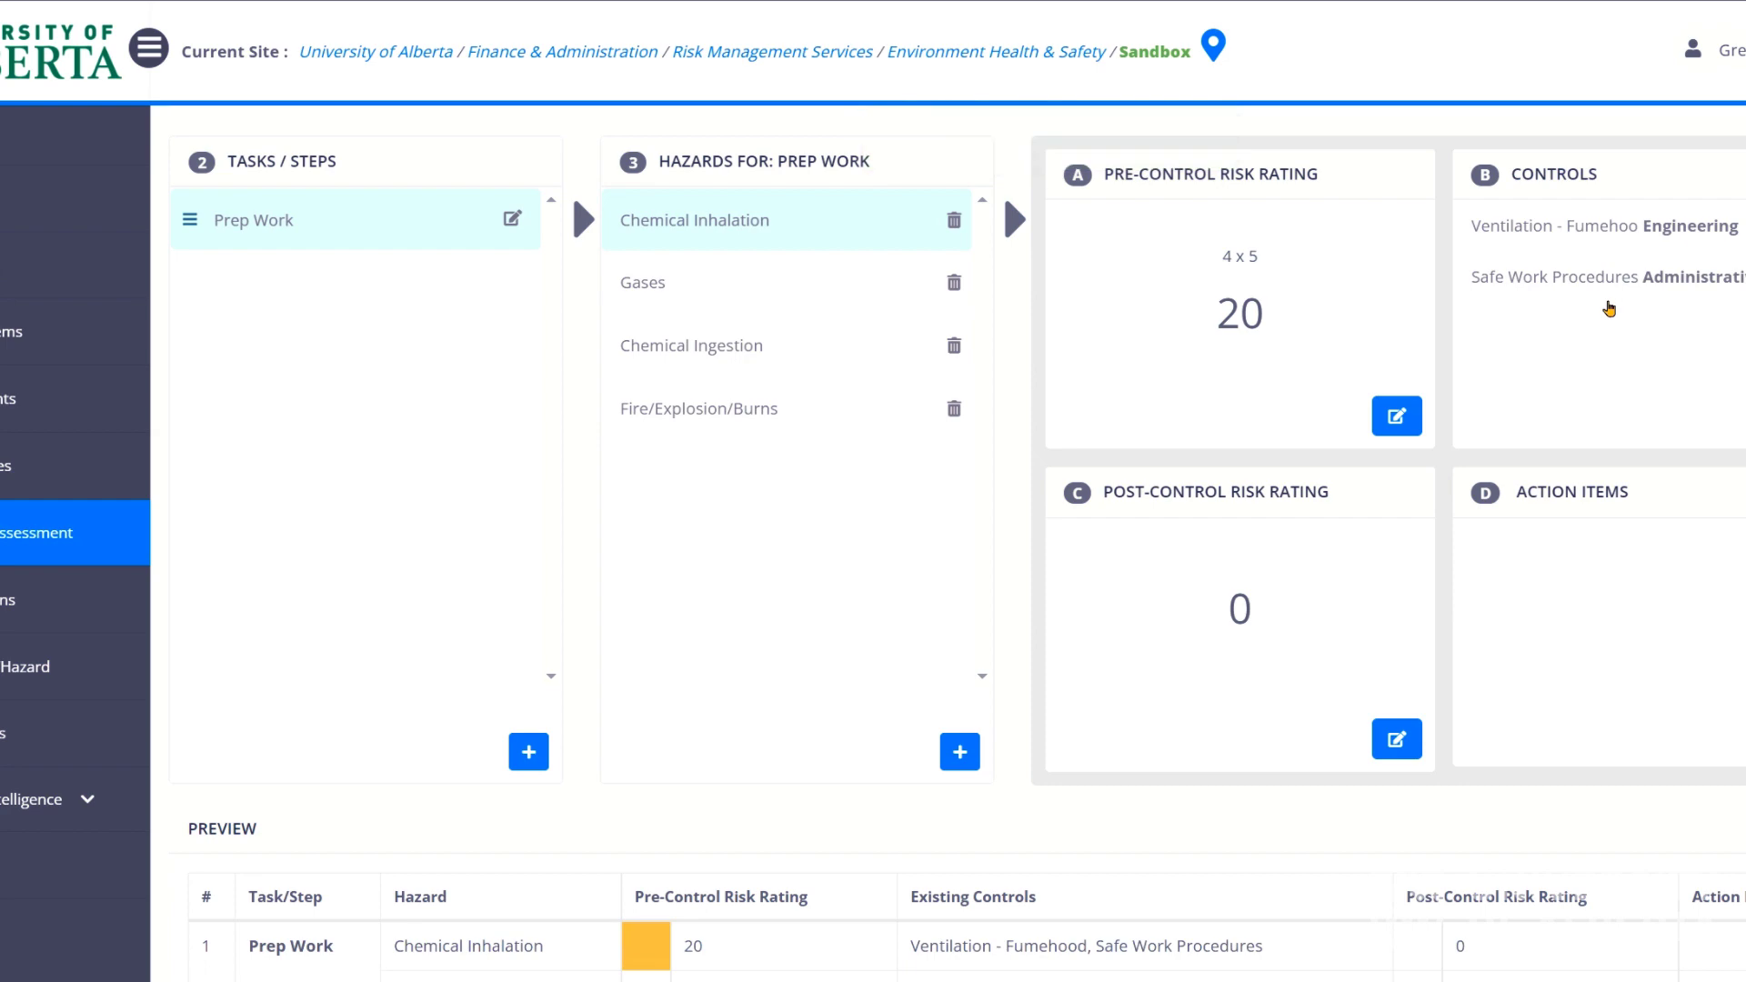
Add Respiratory Protection - Chemical Cartridge from the full controls list.
left_click(1609, 309)
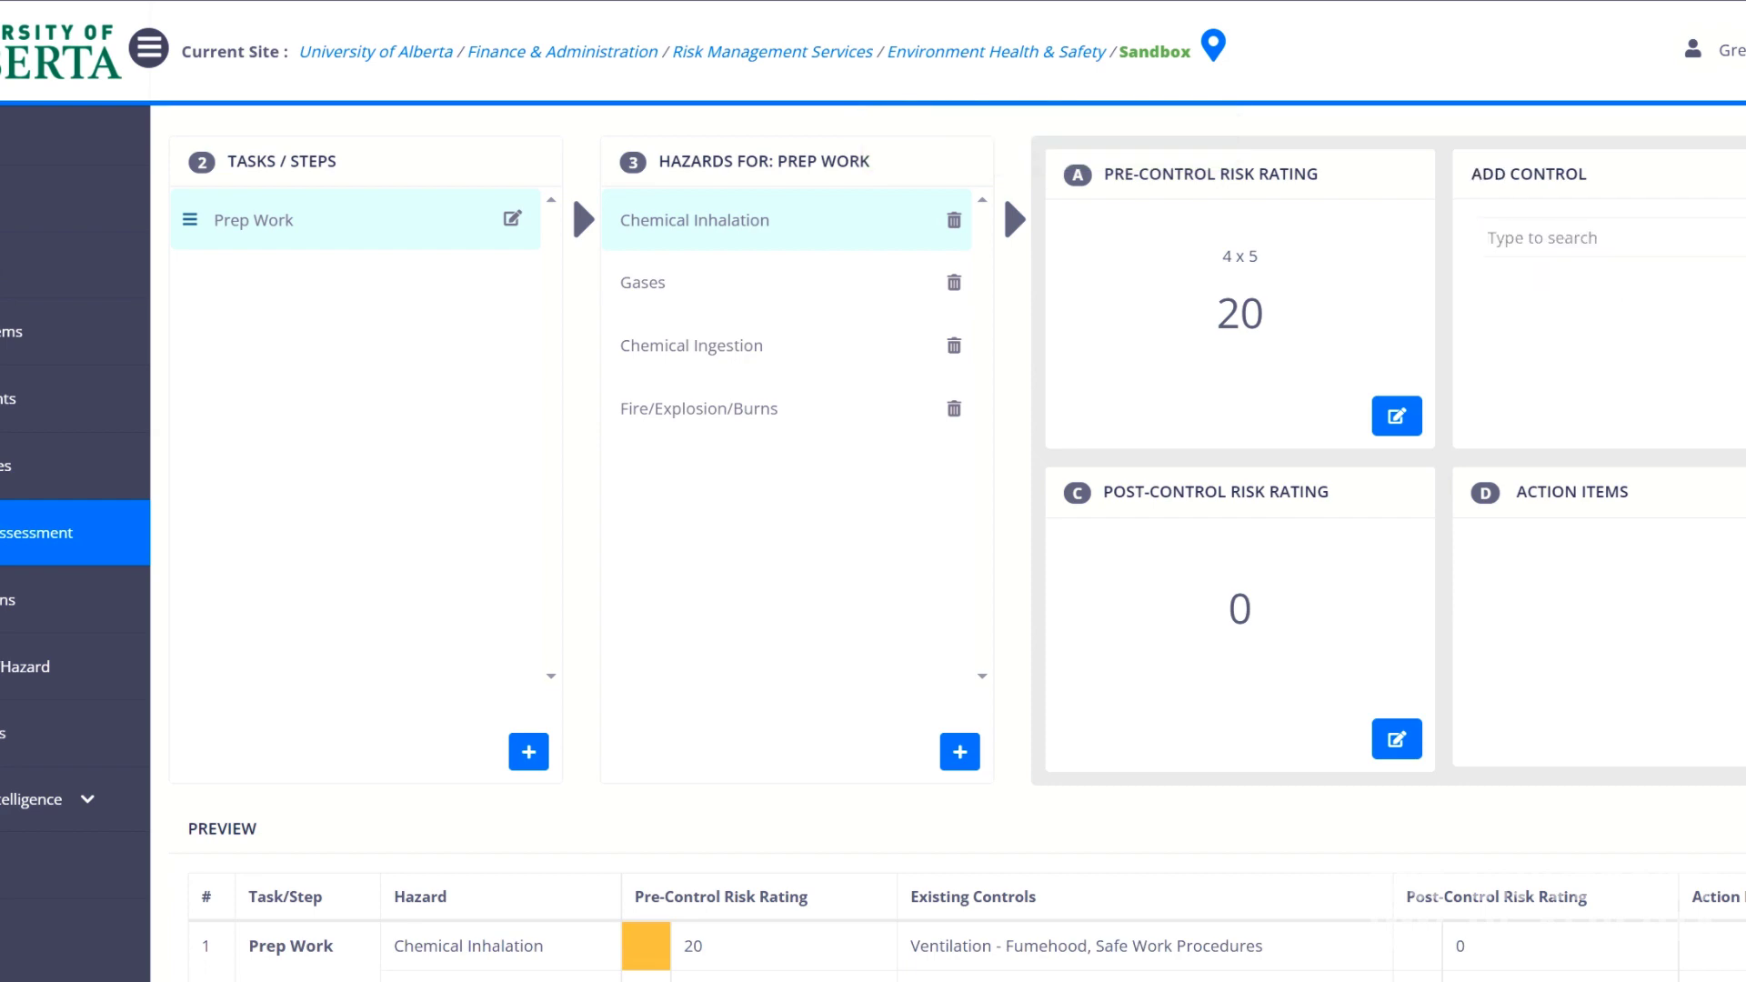
left_click(1480, 243)
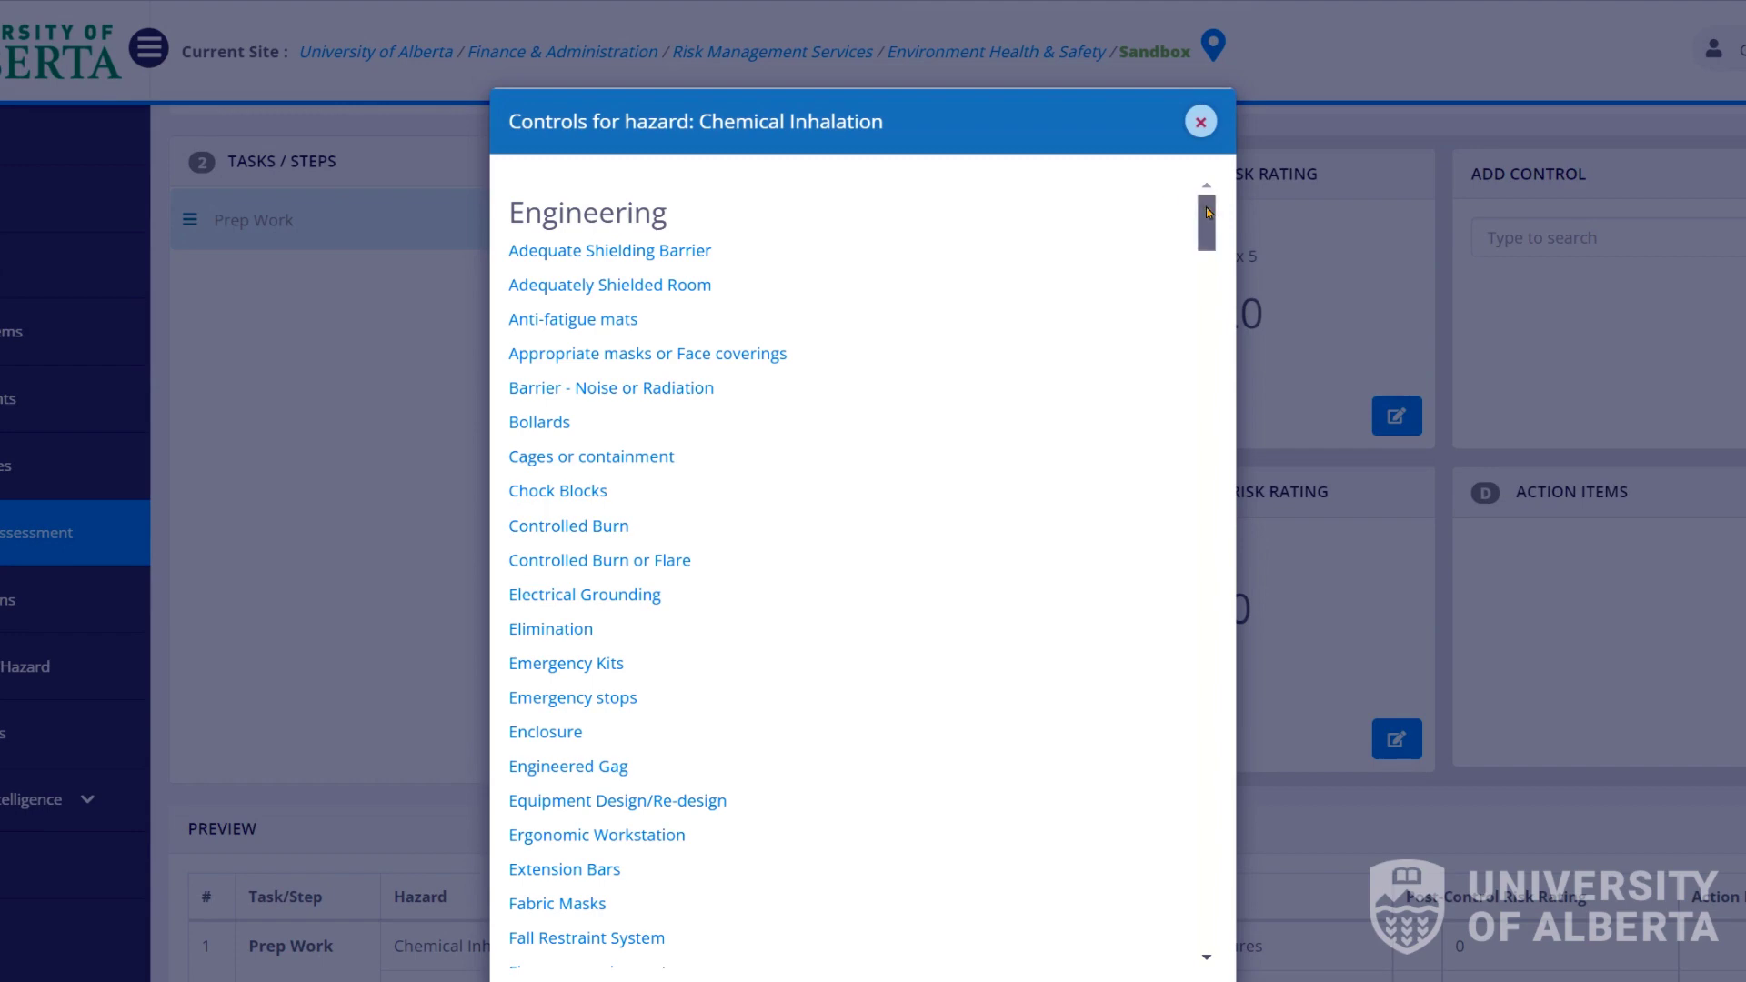
left_click_drag(1208, 213, 1222, 791)
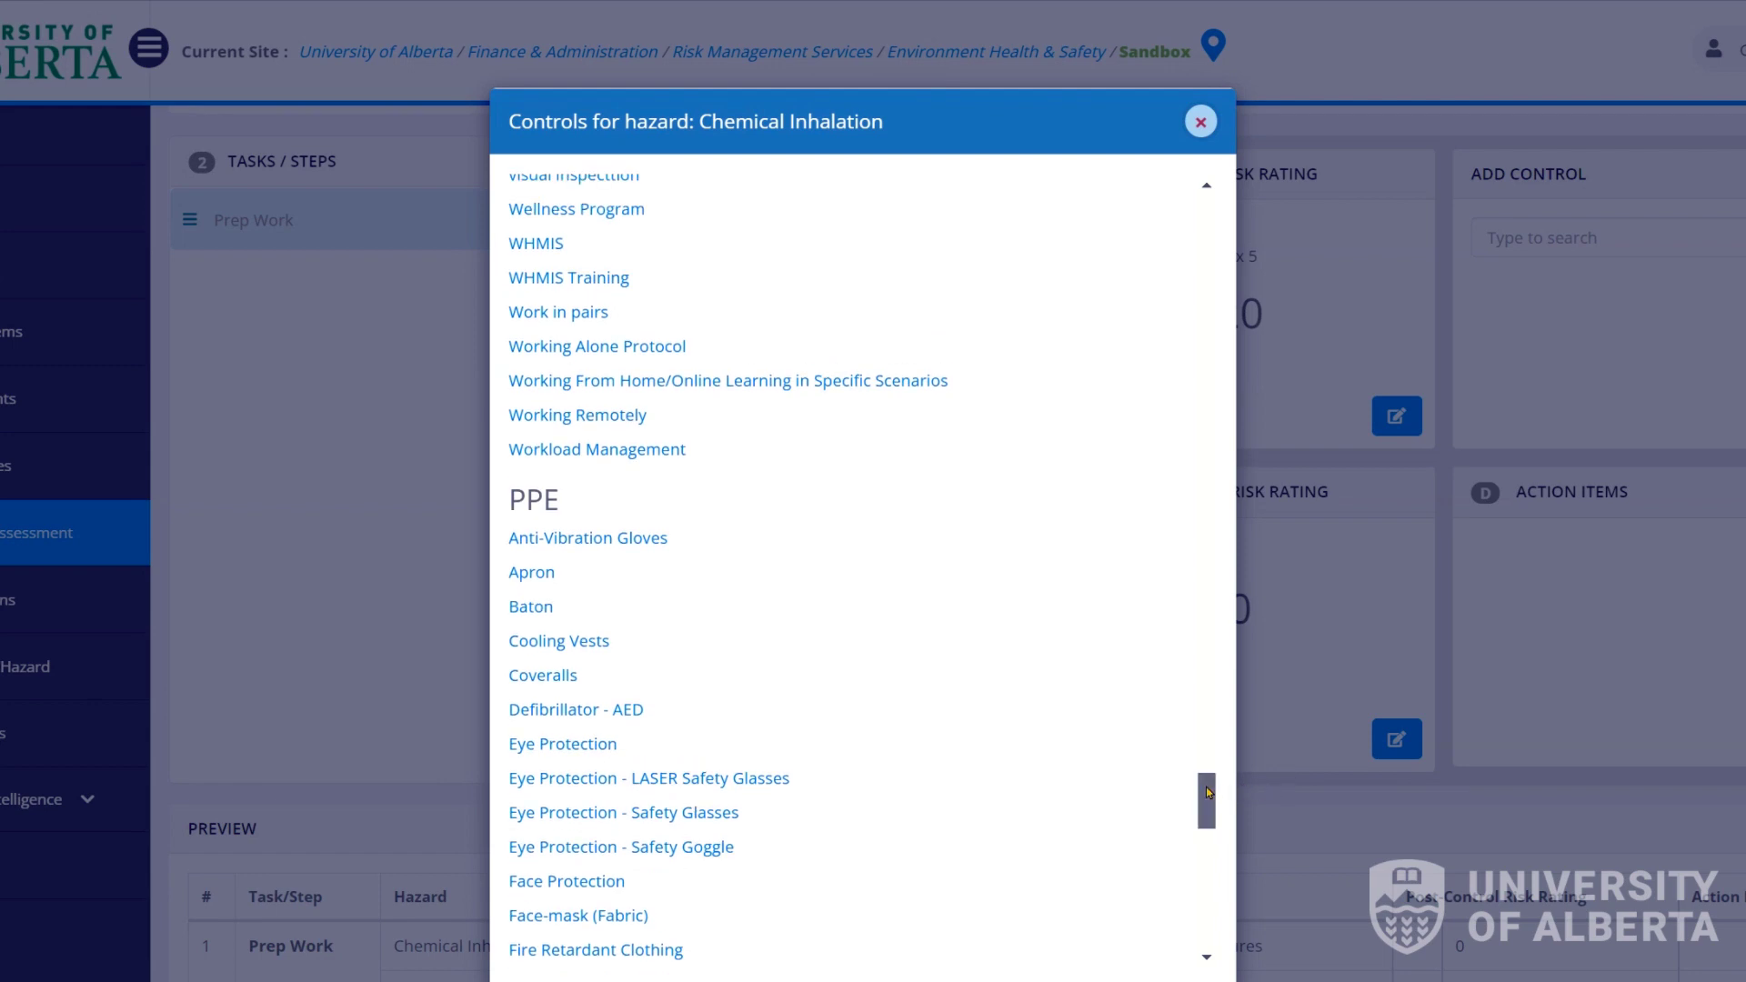
left_click_drag(1214, 792, 1211, 906)
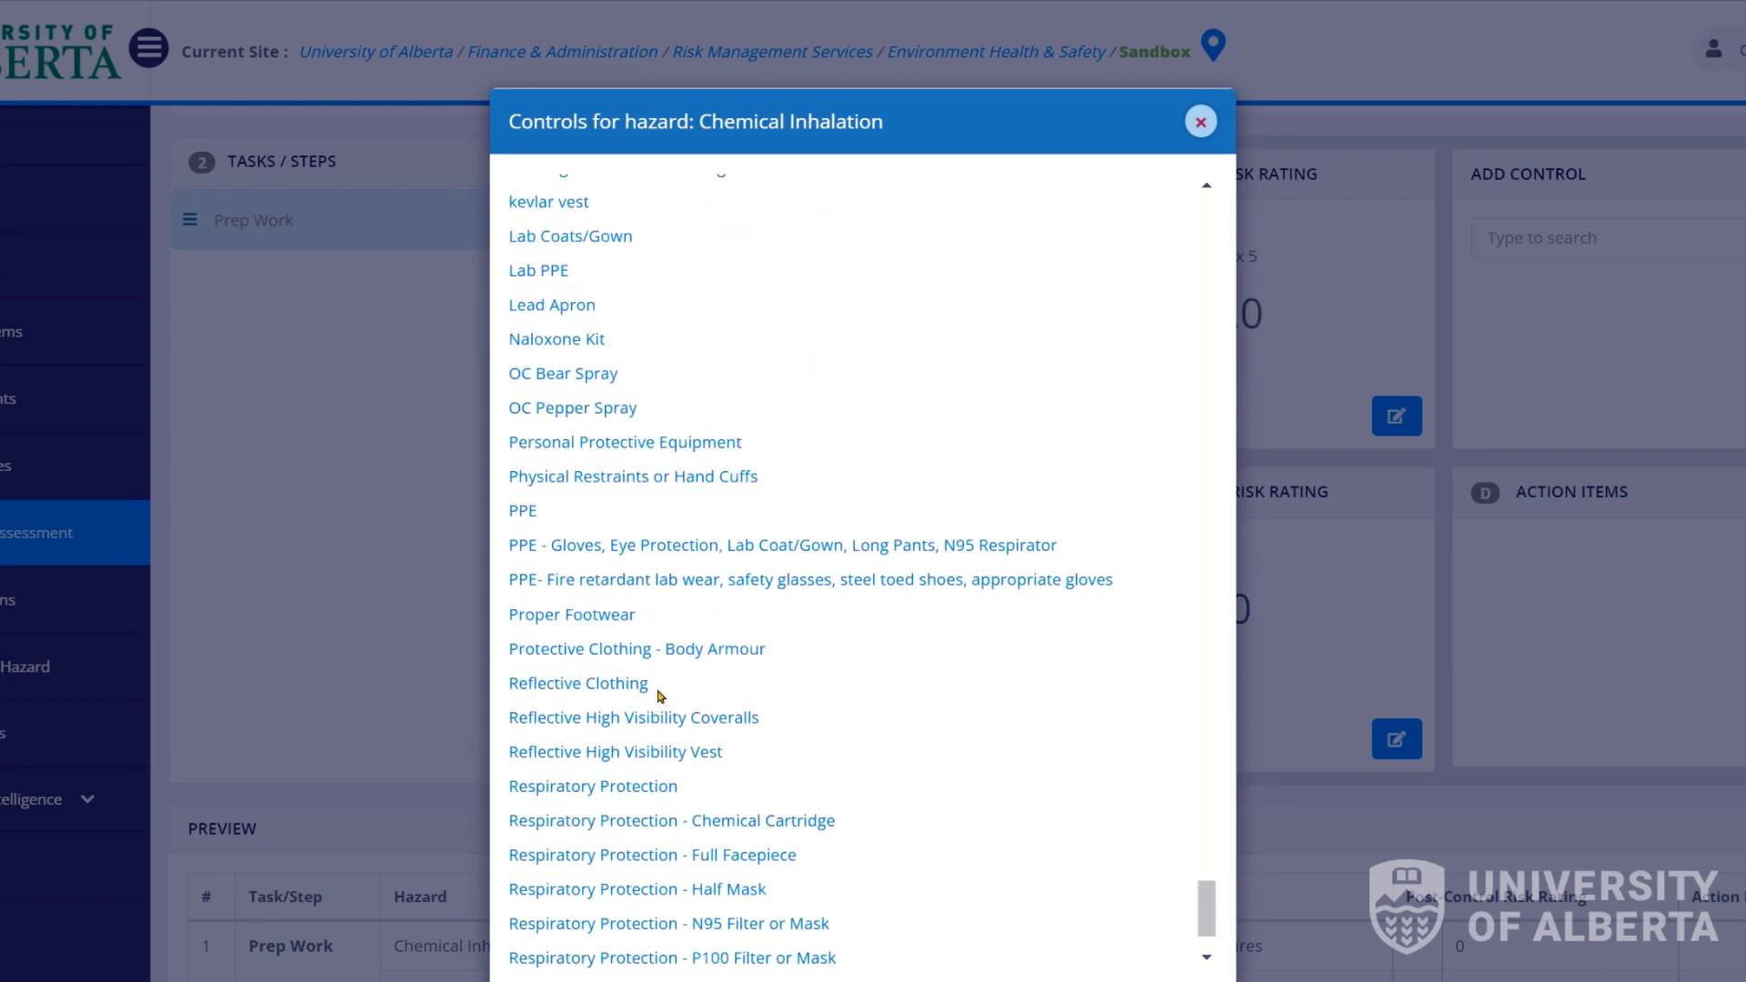
left_click(636, 824)
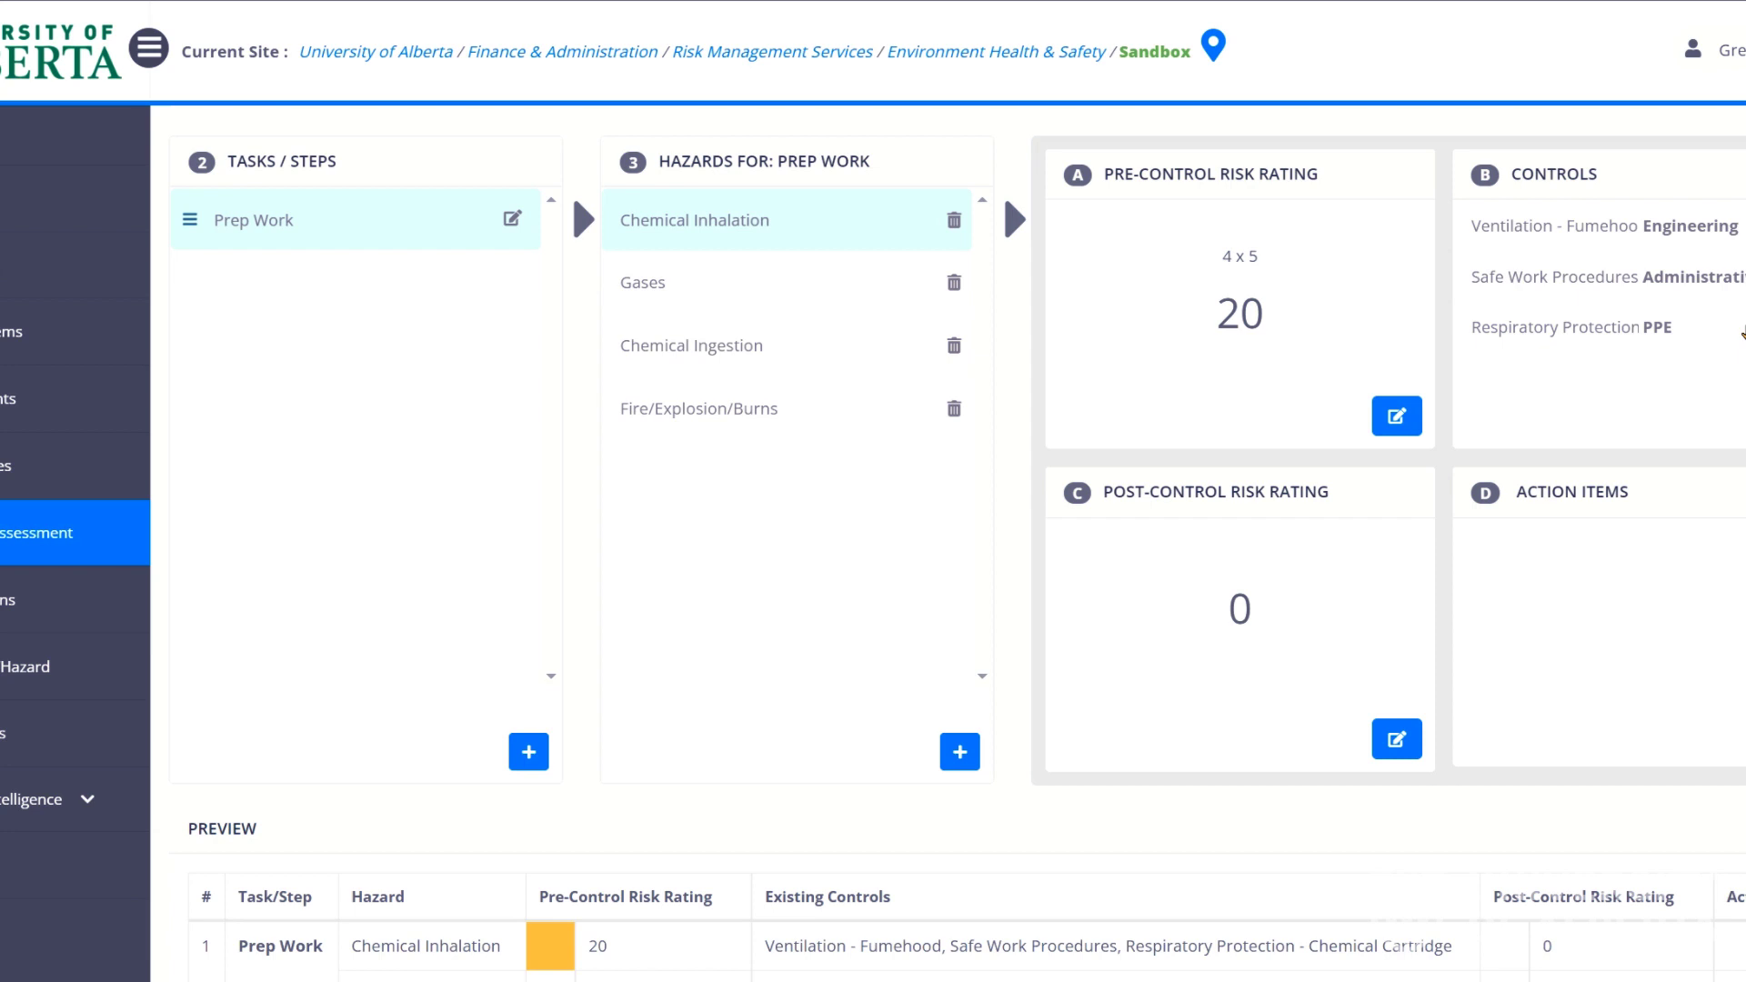
Set Chemical Inhalation's post-control rating to likelihood 2, consequence 2, totalling 4.
left_click(1398, 738)
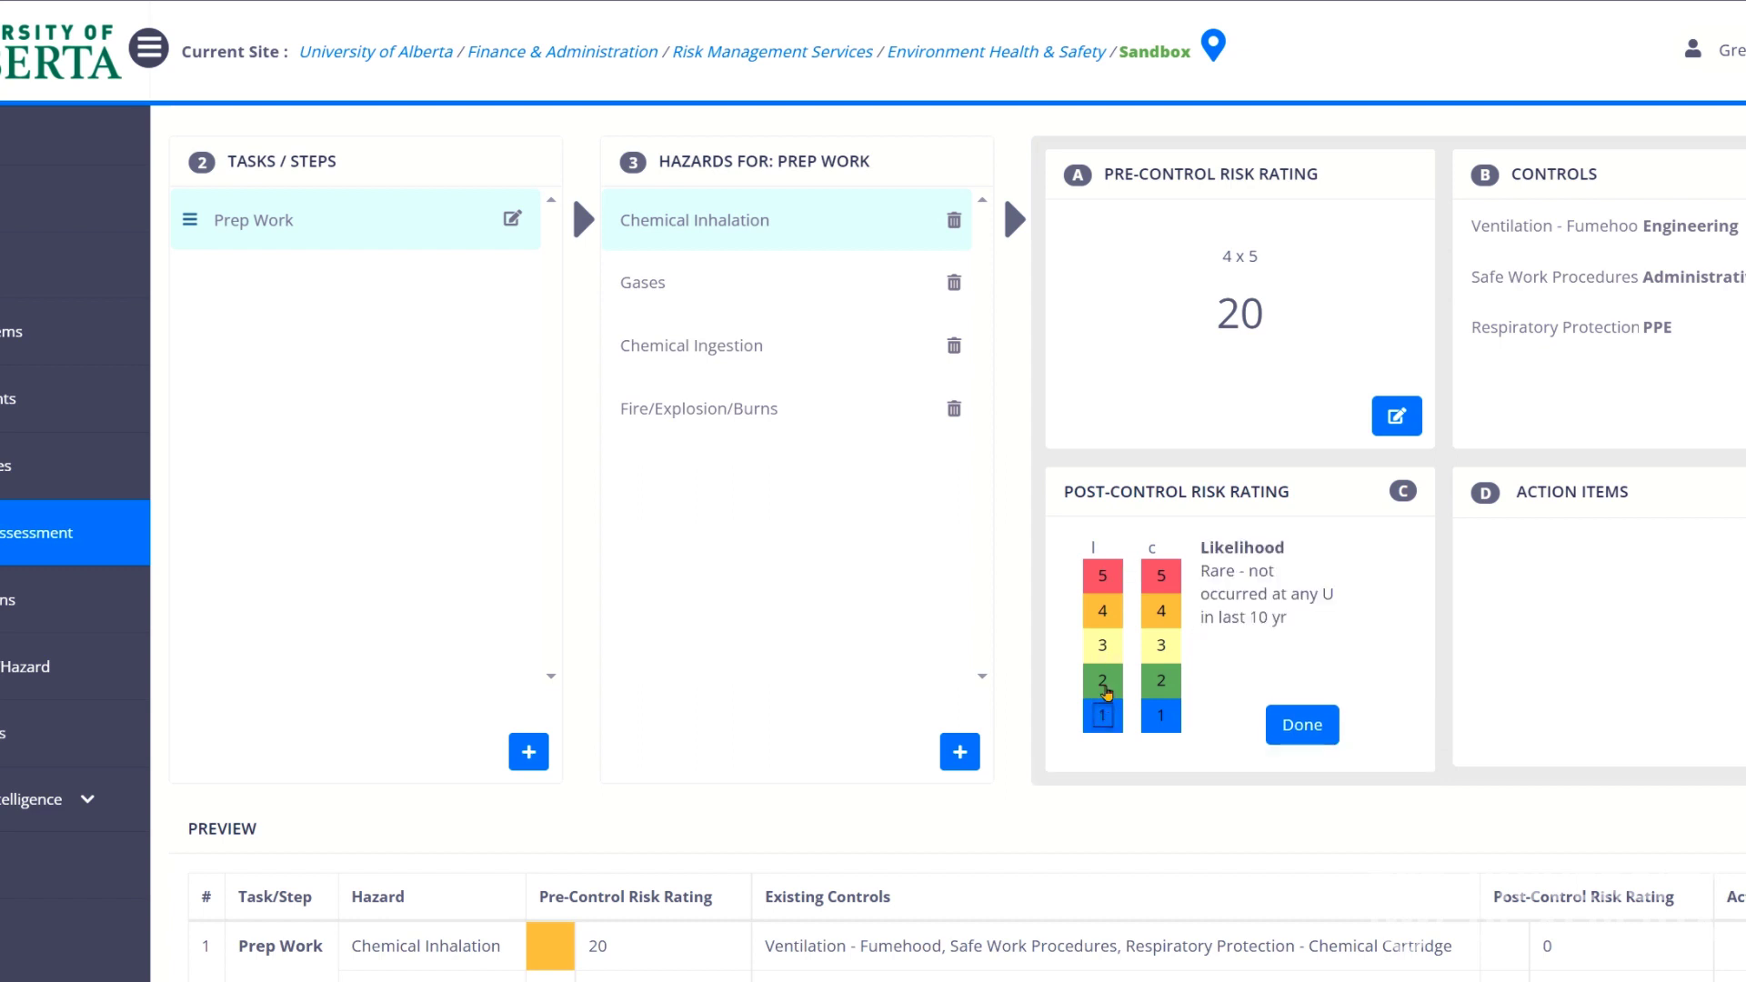
left_click(1105, 691)
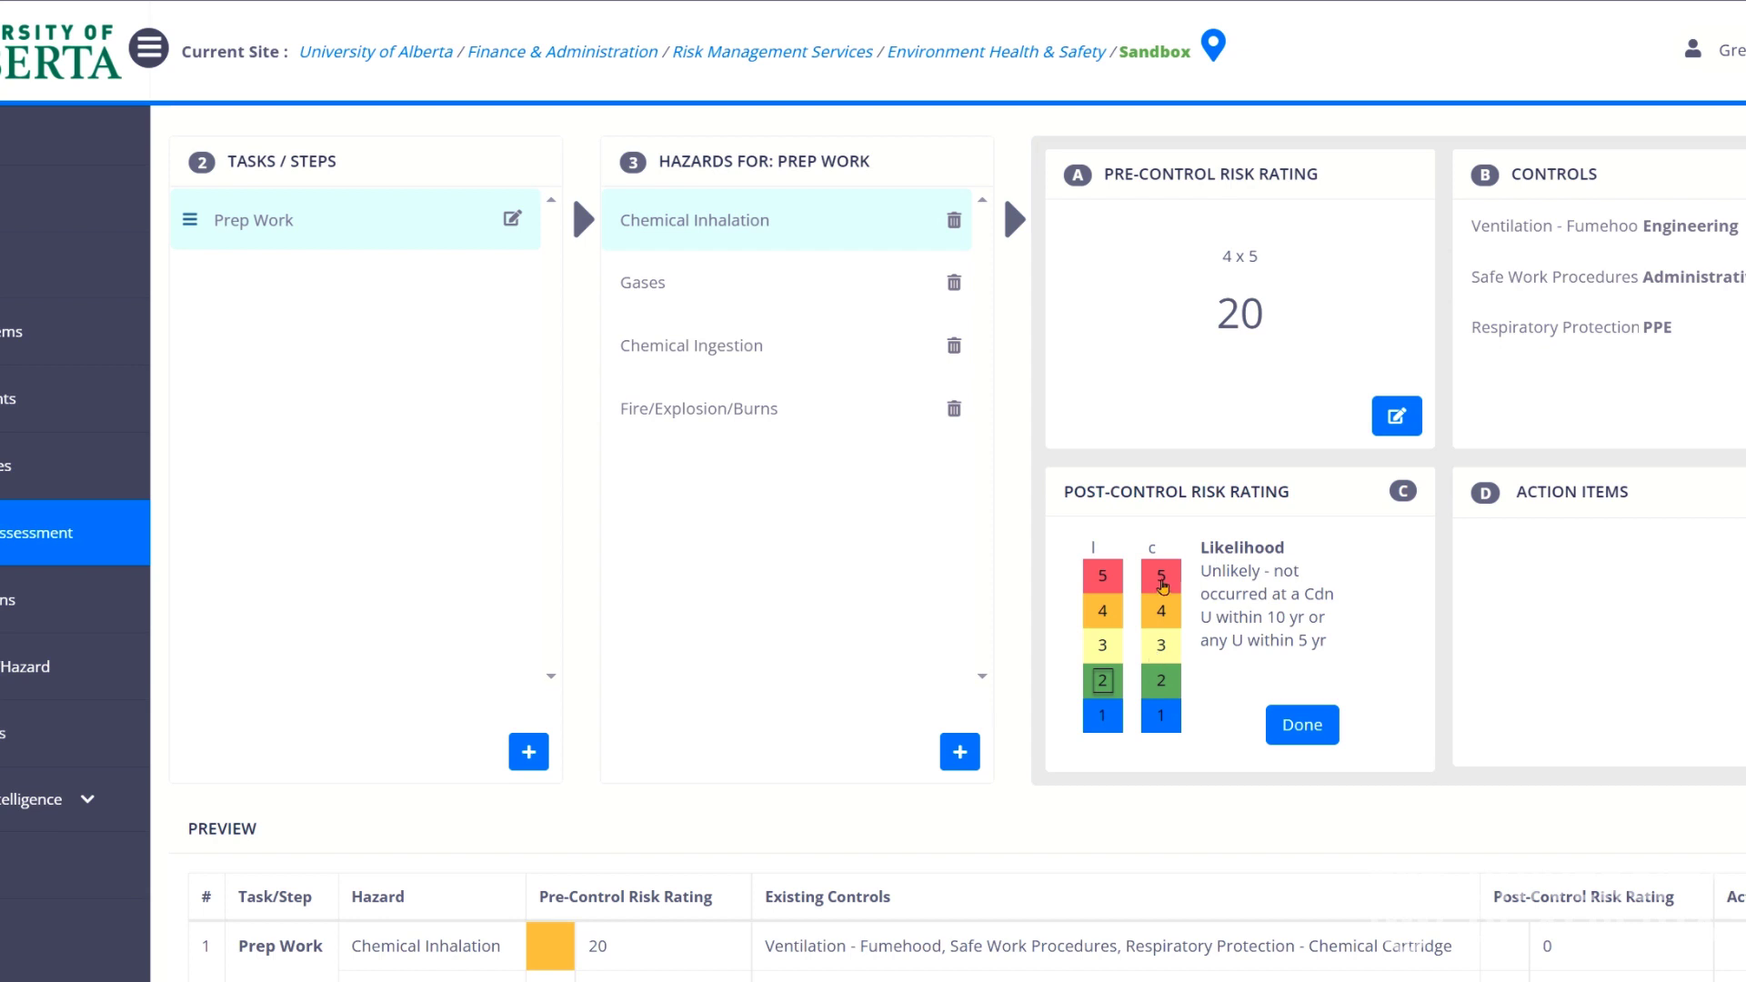
left_click(1167, 646)
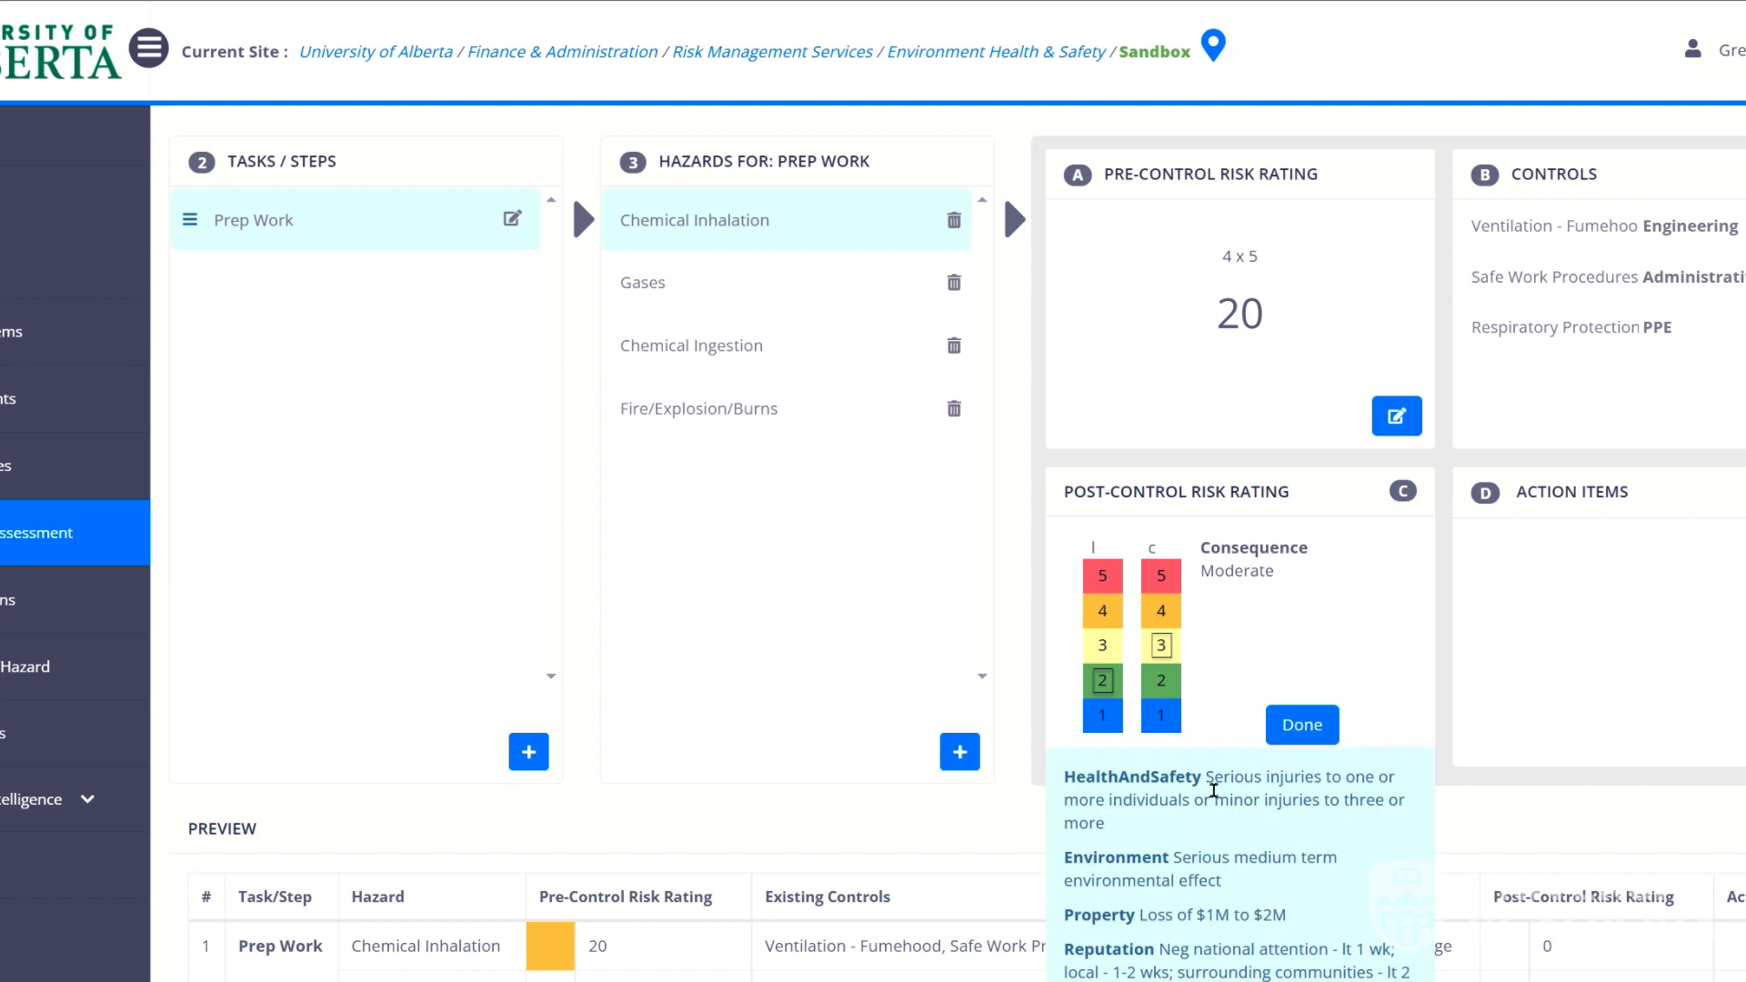
left_click(1162, 689)
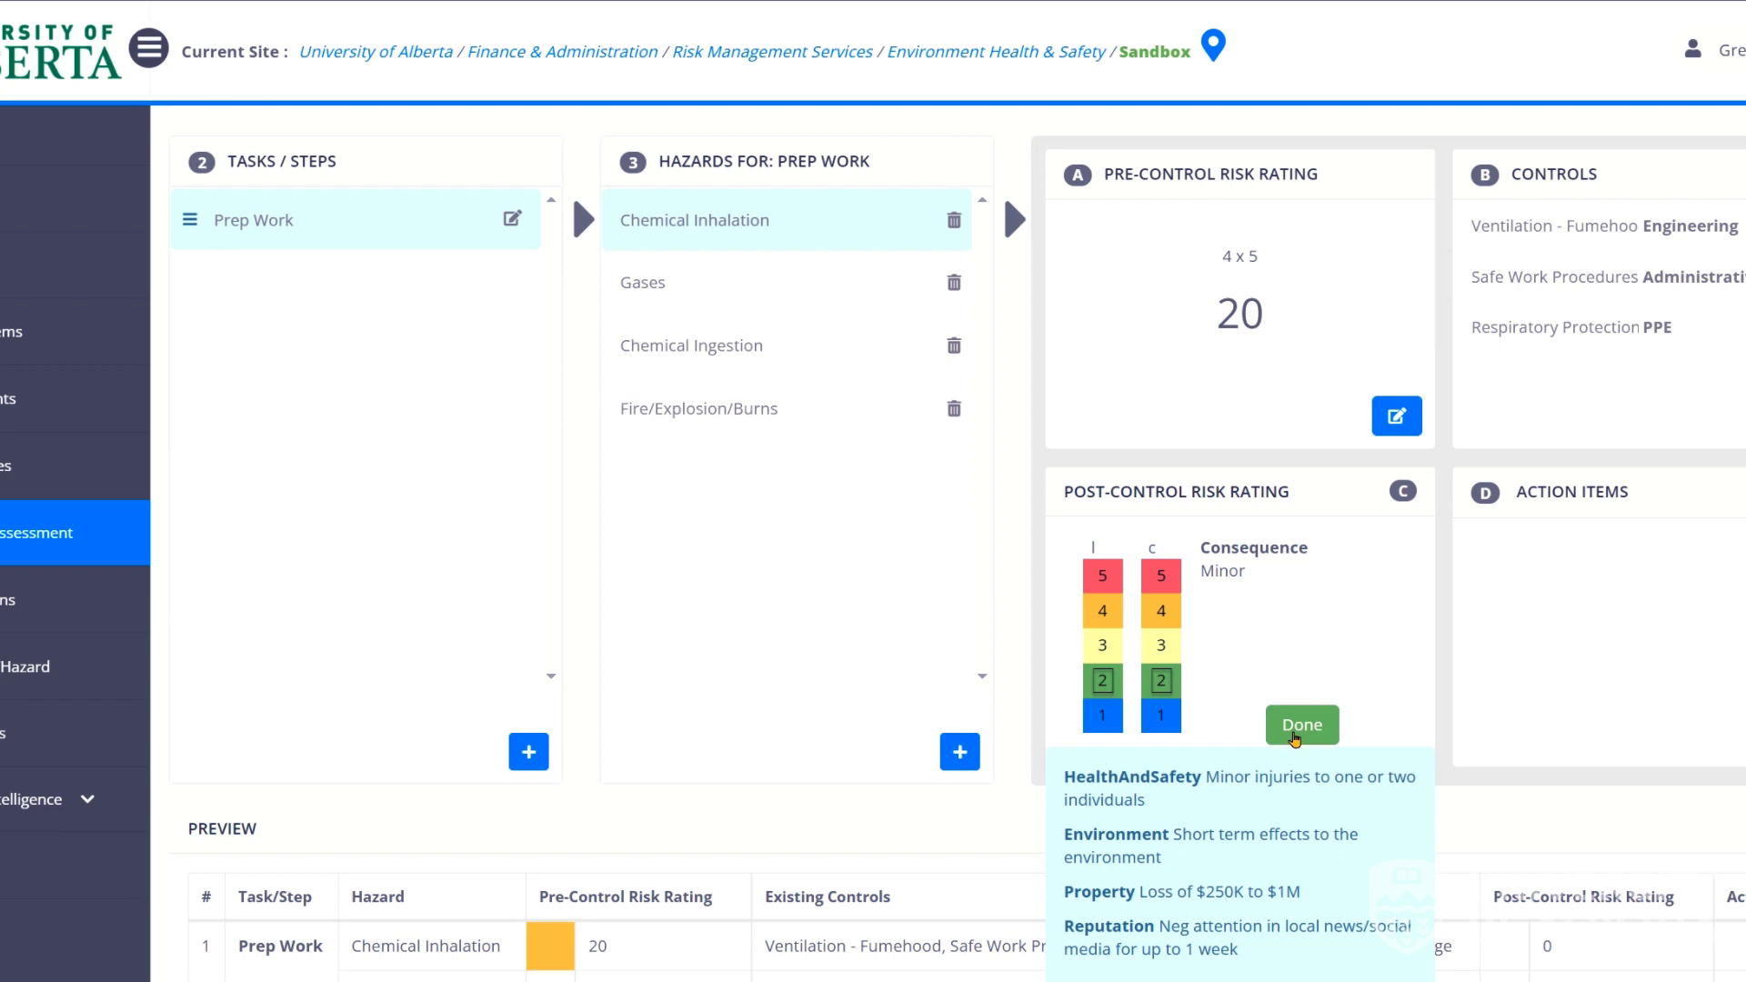
left_click(1296, 739)
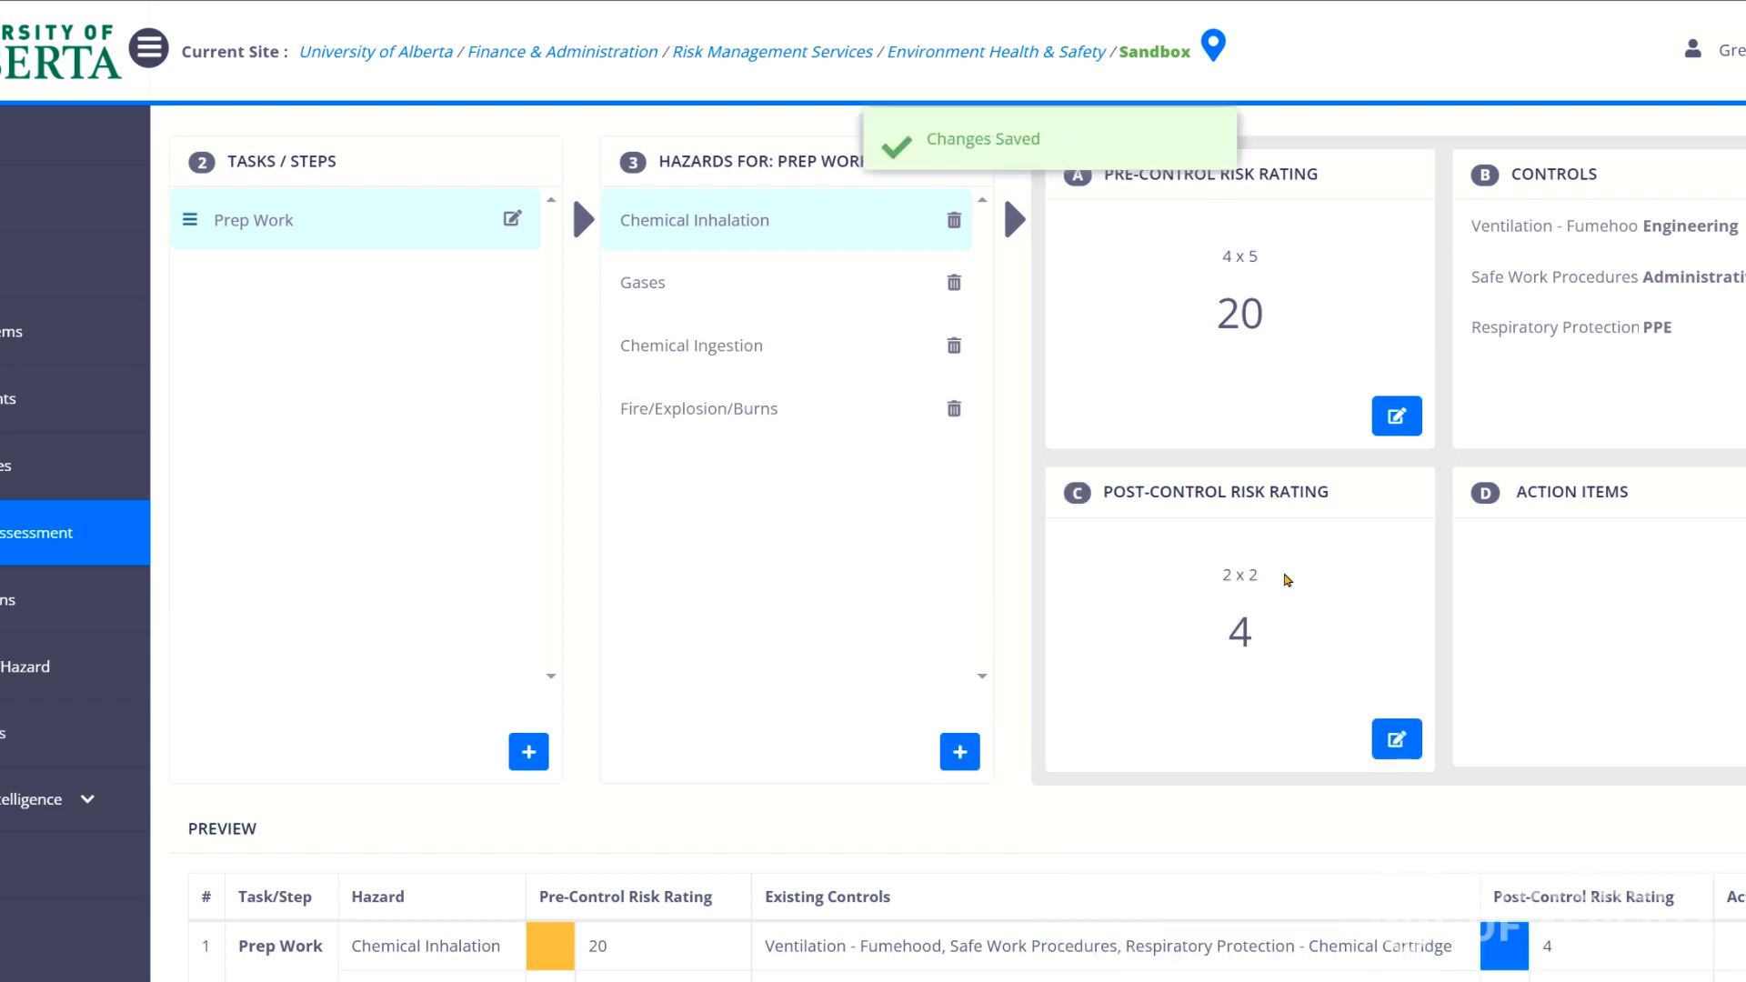
left_click_drag(1216, 587, 1263, 585)
left_click(1281, 615)
double_click(1237, 629)
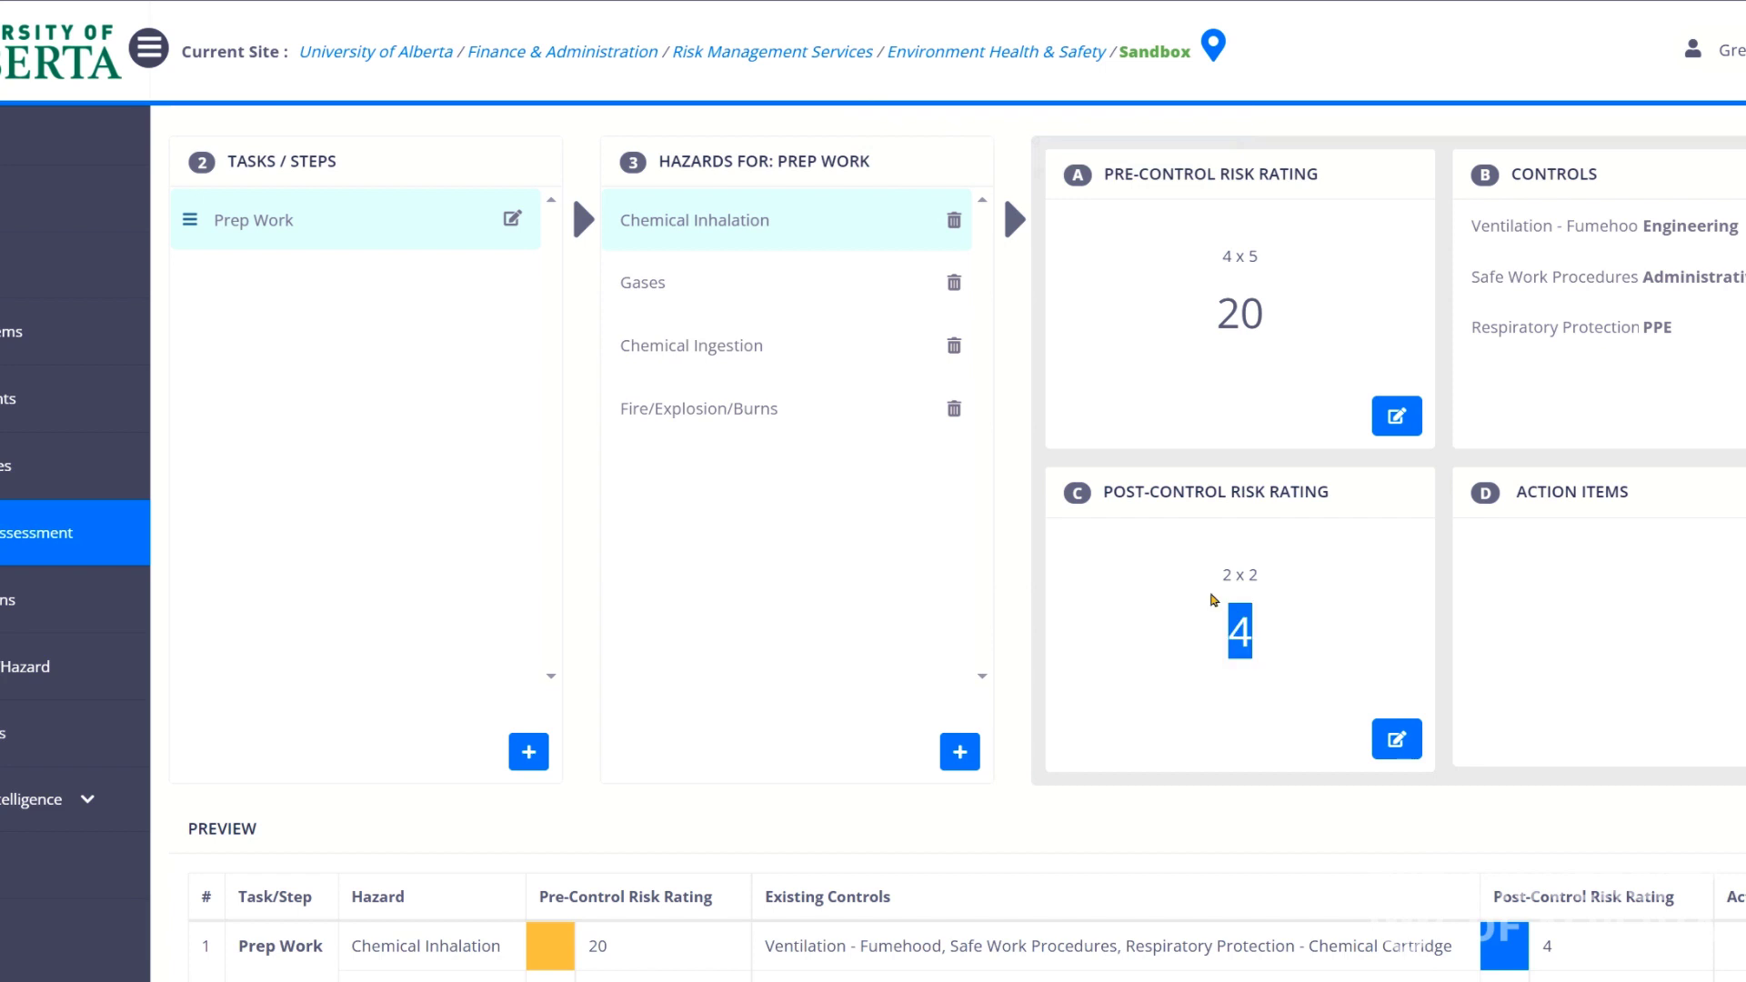
left_click(1230, 628)
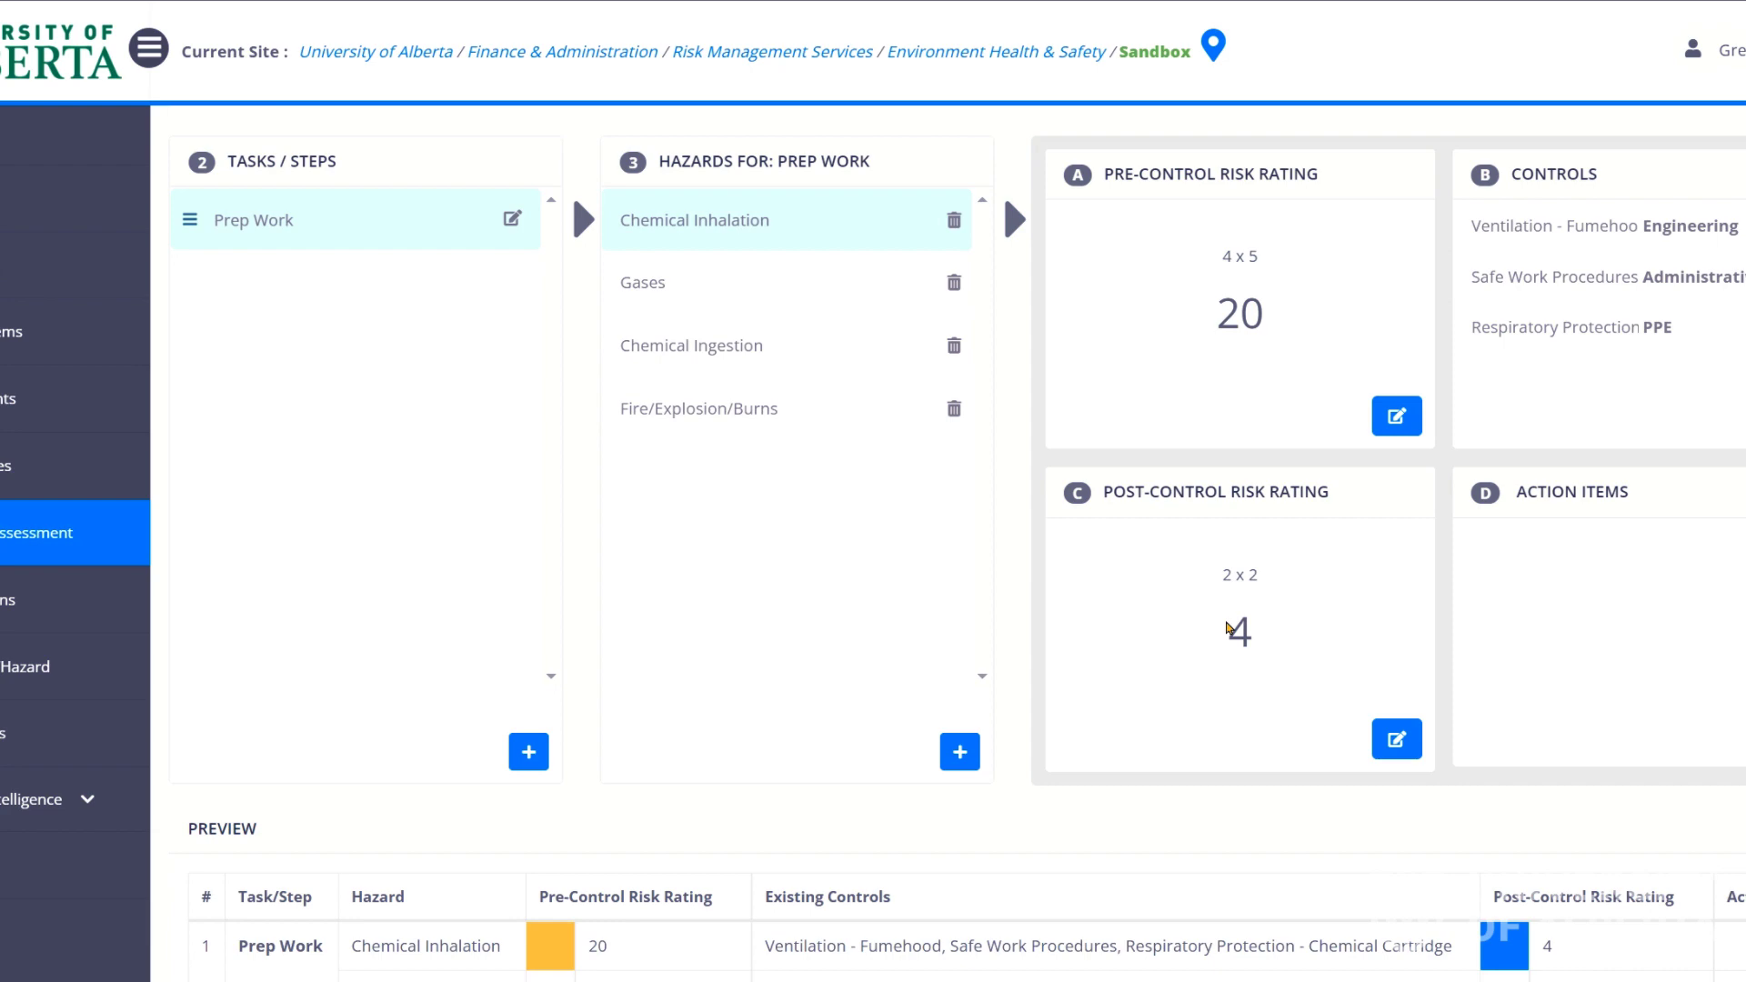
Review the four Prep Work hazard names in the preview table.
scroll(1244, 491, "down", 5)
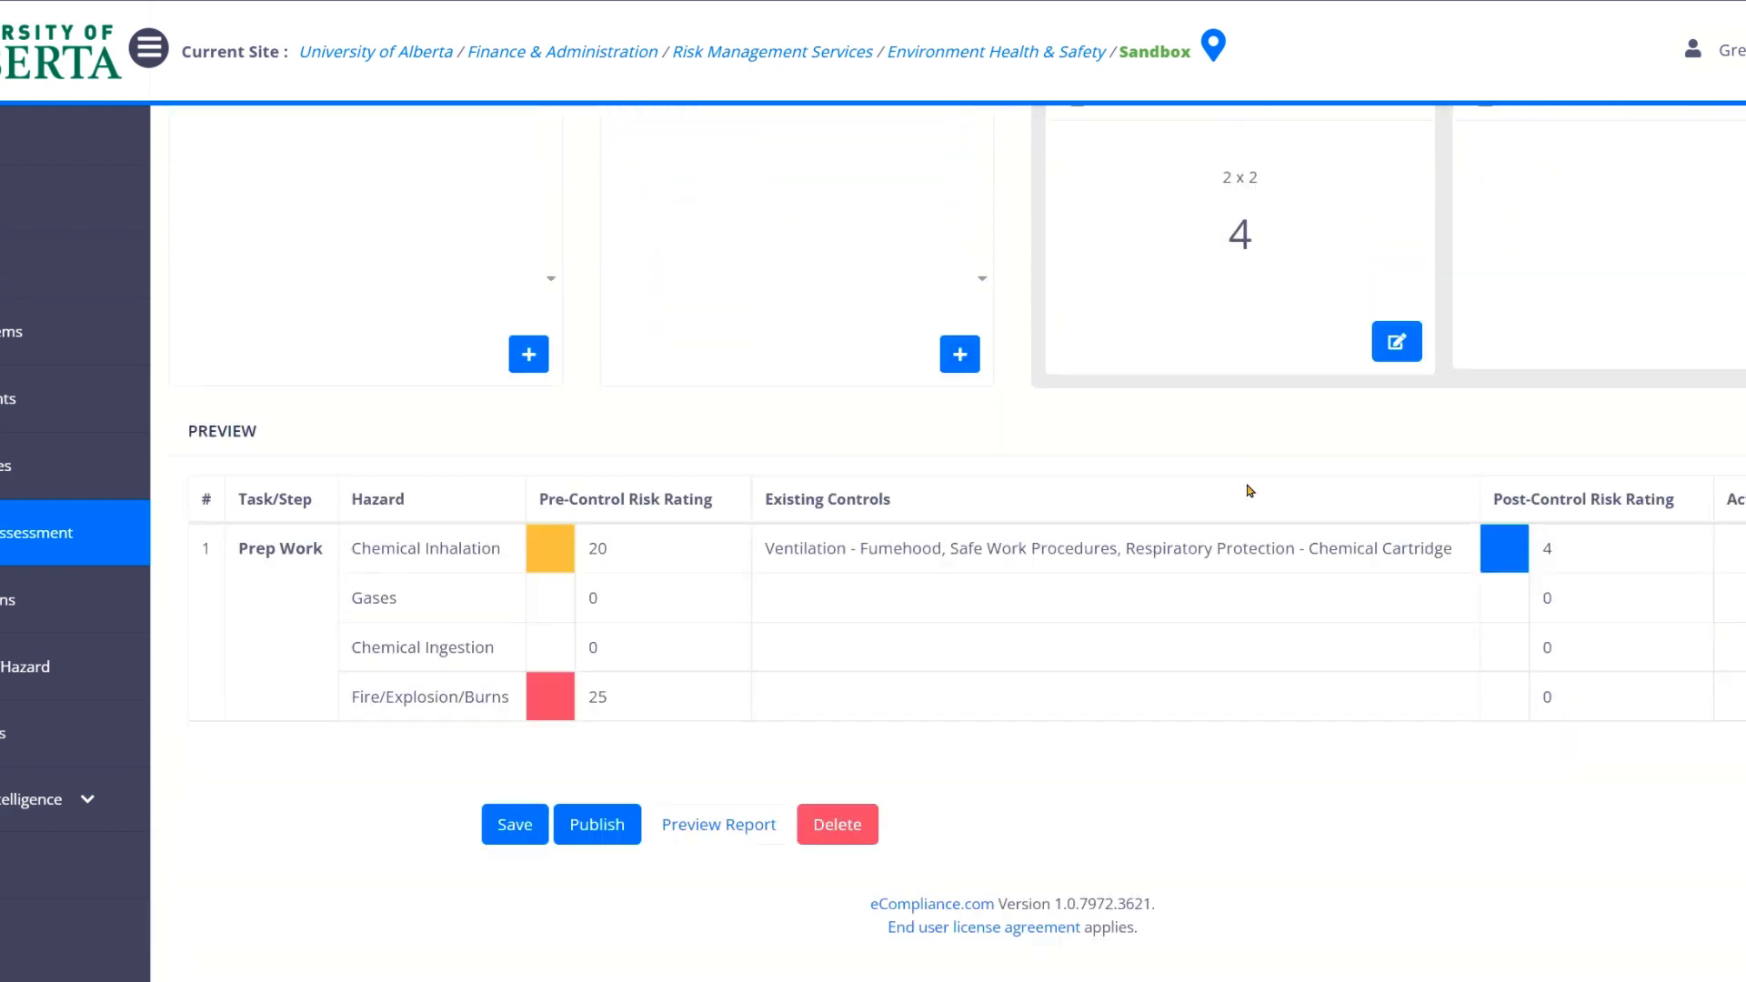
scroll(1248, 491, "up", 5)
scroll(1197, 446, "down", 5)
left_click_drag(355, 546, 502, 549)
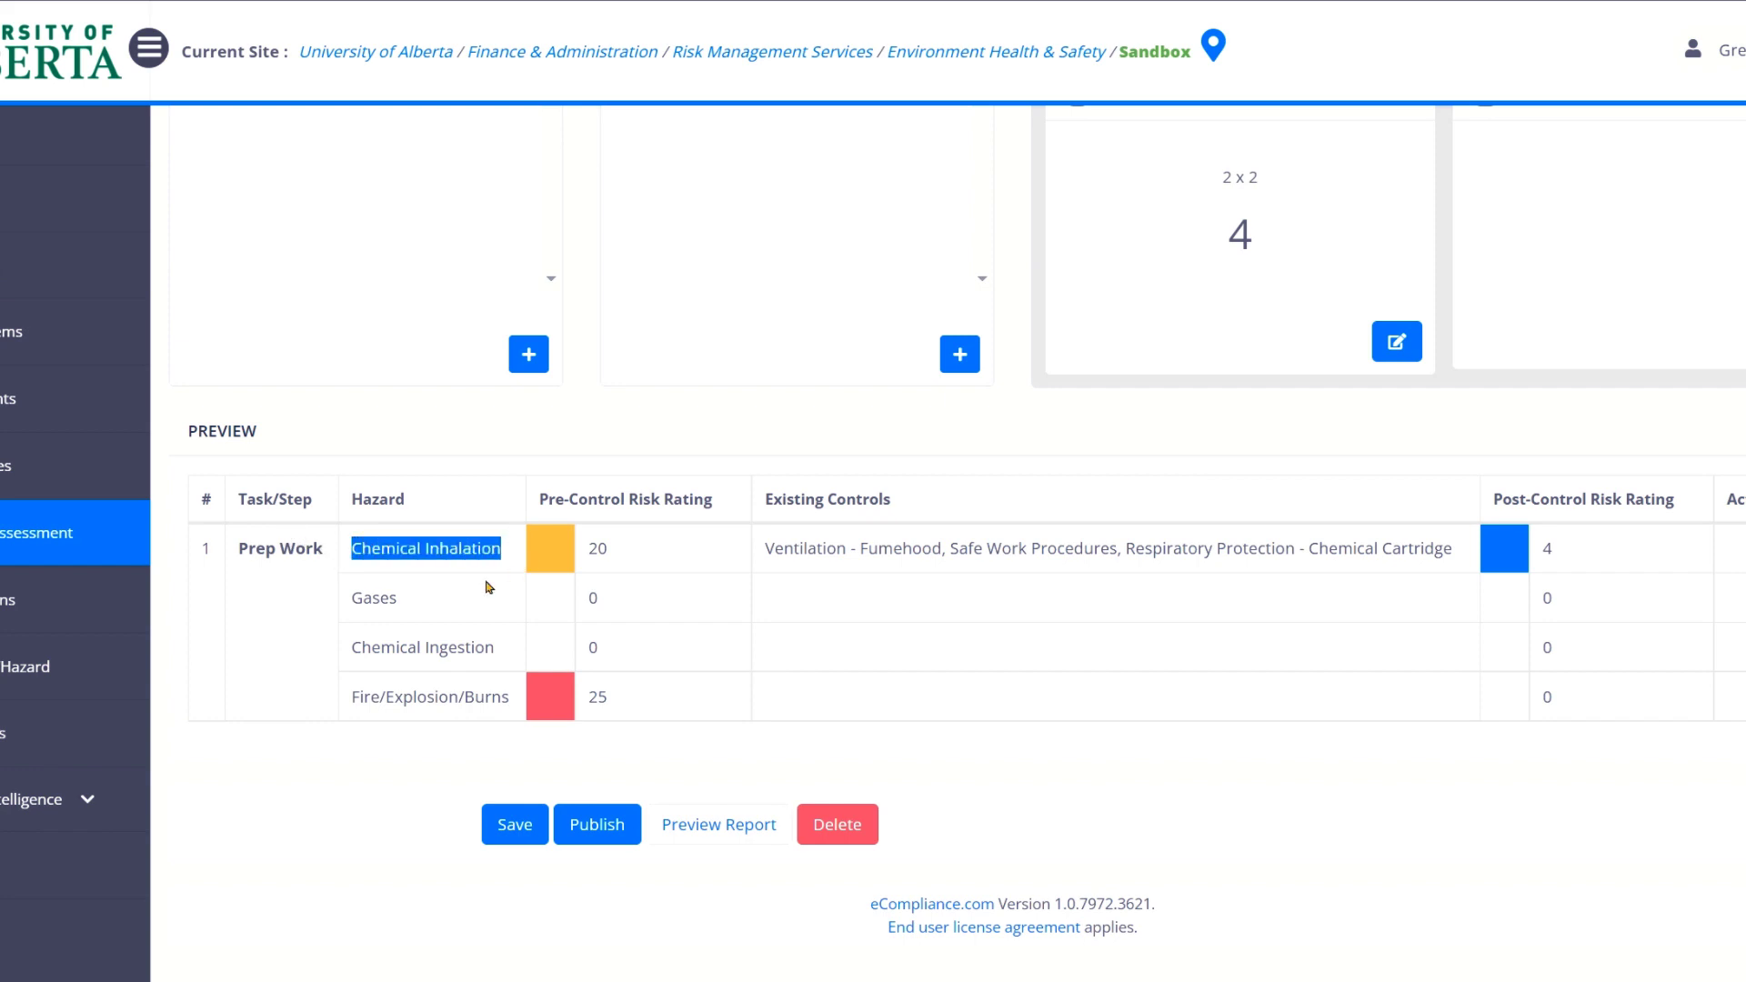
left_click_drag(364, 598, 427, 600)
left_click_drag(364, 647, 551, 712)
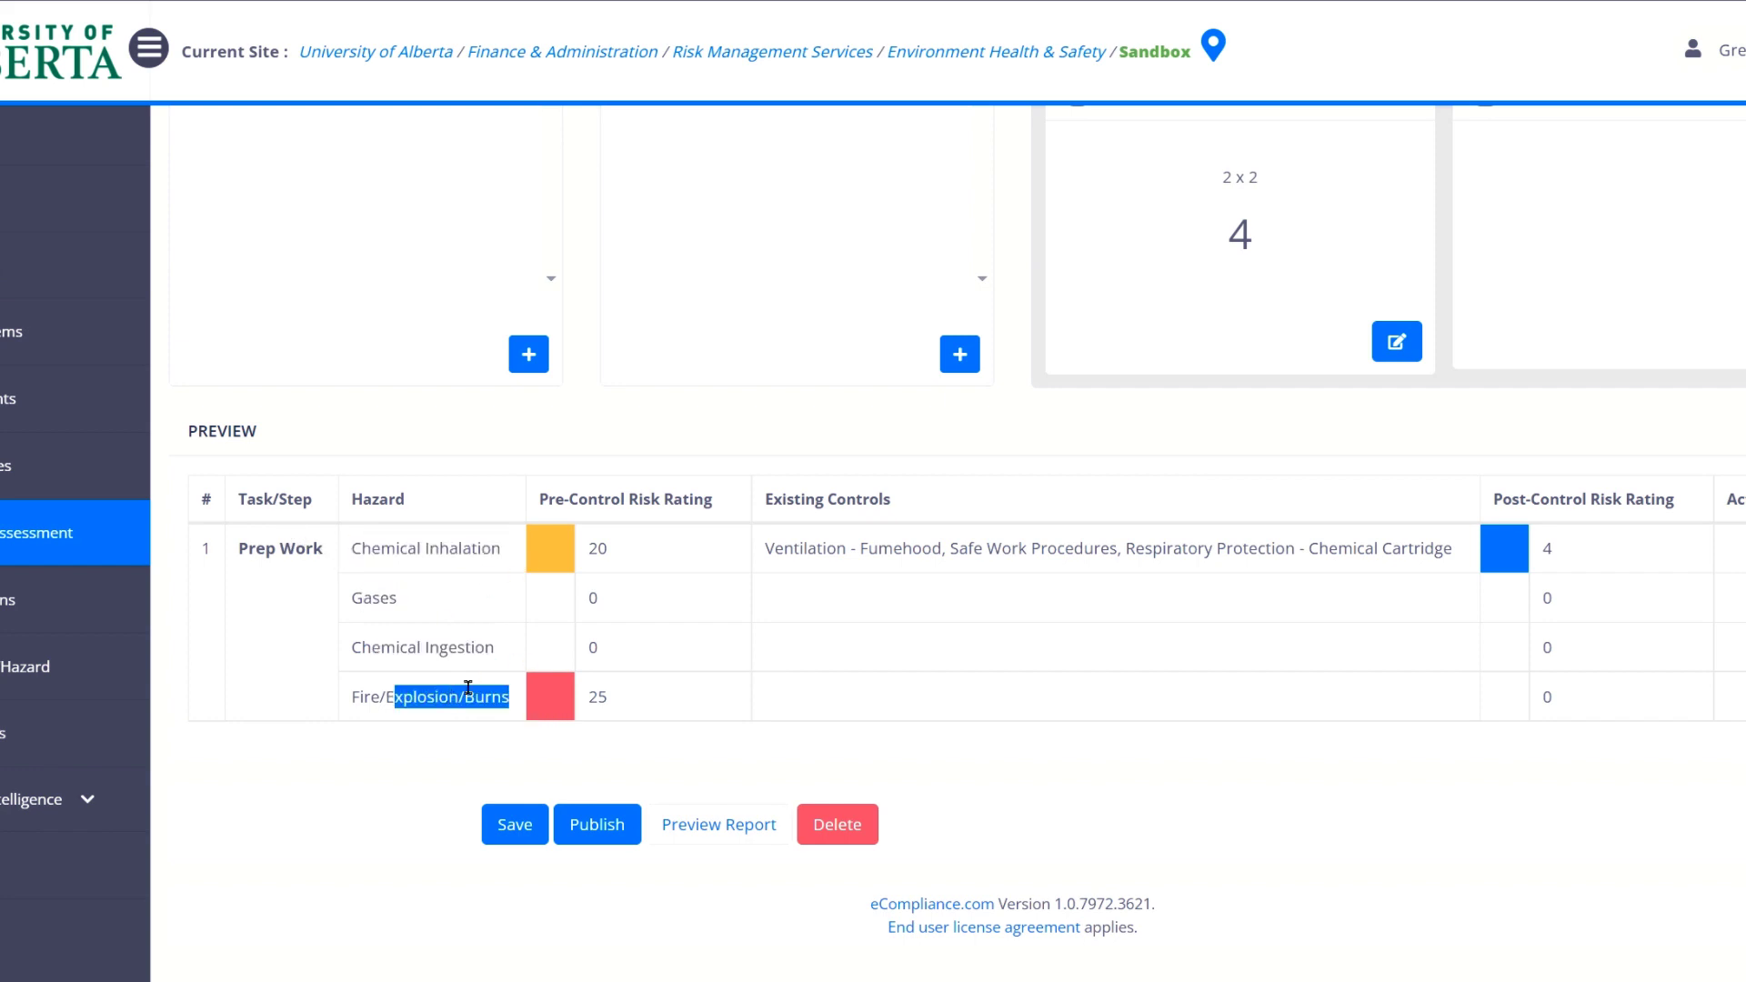
Check Chemical Inhalation's controls and its ratings of 20 before and 4 after, then save the assessment.
left_click_drag(790, 543, 1432, 555)
left_click(1432, 555)
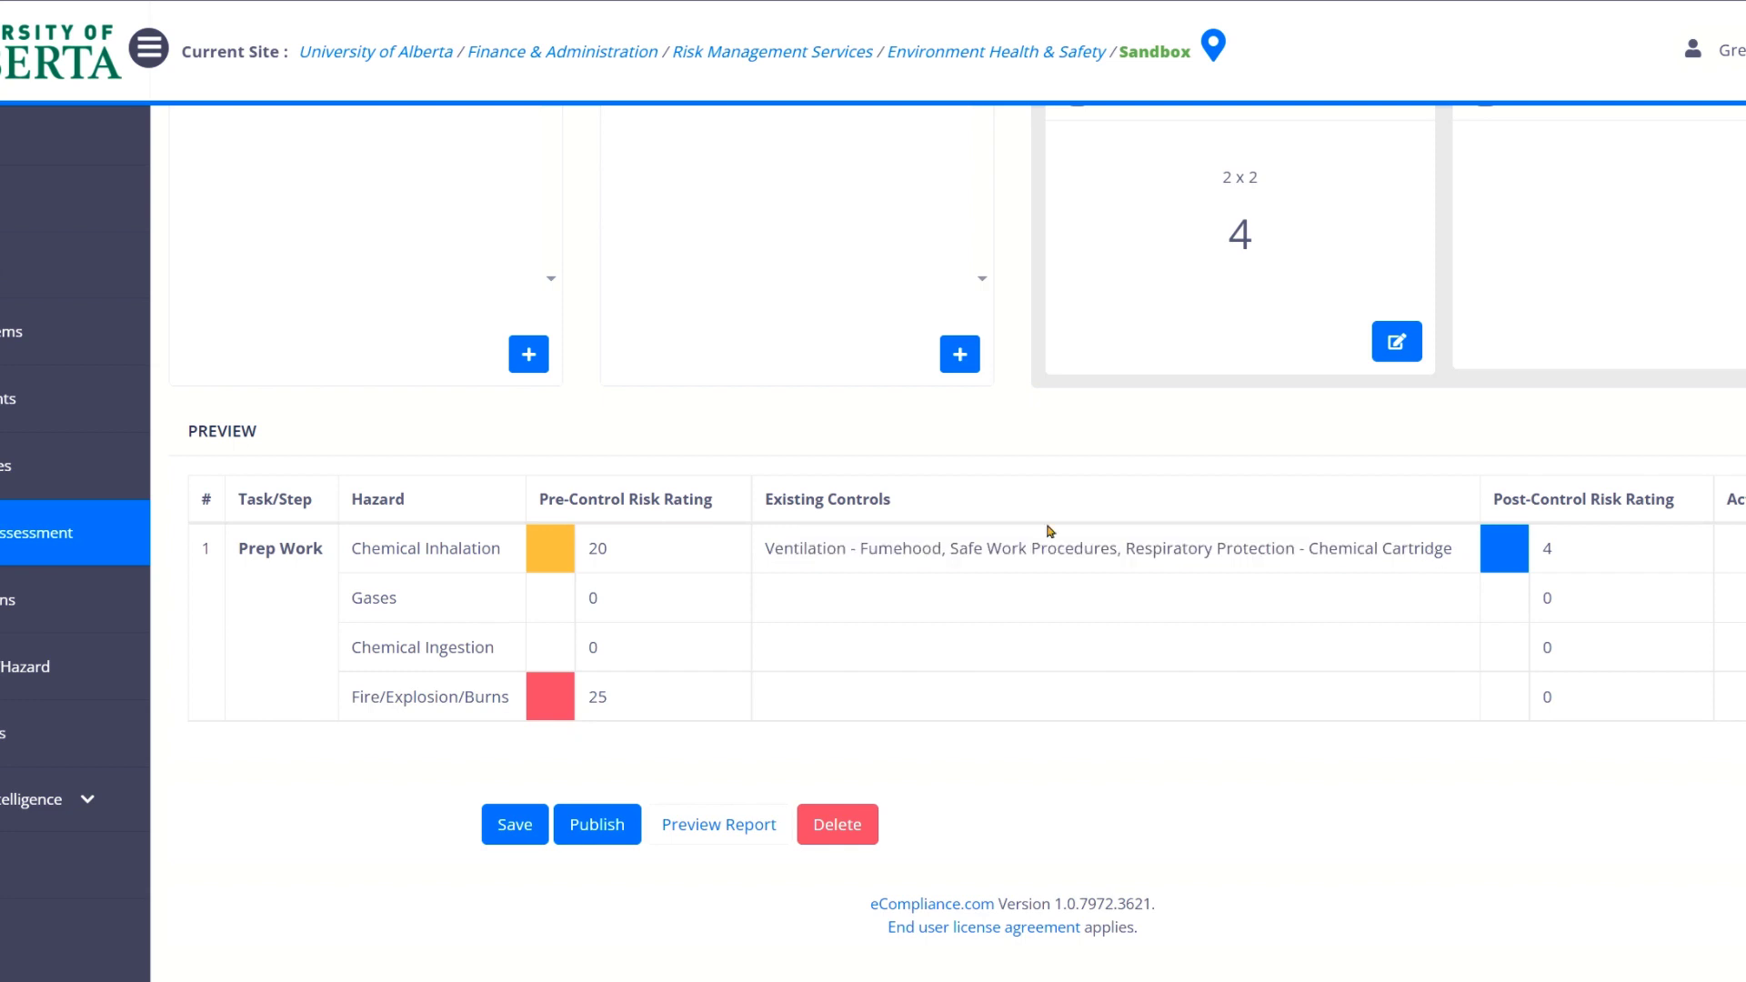
left_click_drag(615, 551, 587, 550)
left_click(597, 562)
left_click_drag(1554, 552, 1542, 548)
left_click(1572, 565)
left_click(500, 824)
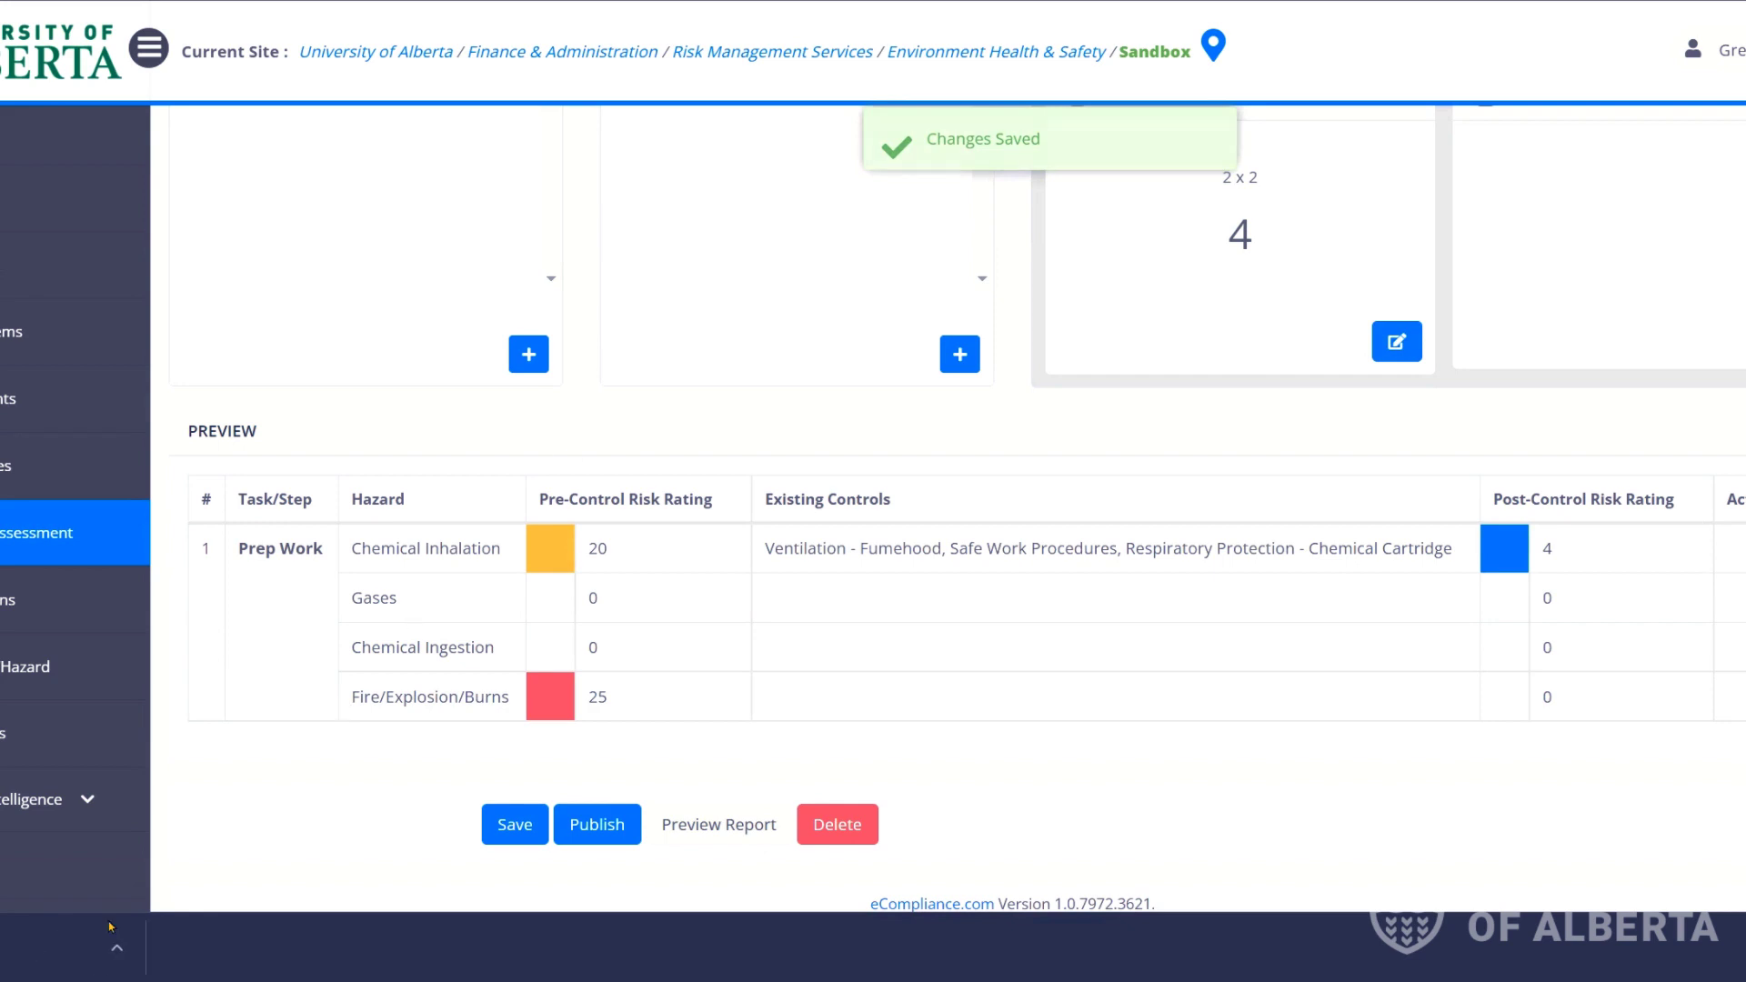
Open Test.pdf maximized in Acrobat, zoom in twice, and scroll to page 2's risk matrix.
left_click(9, 947)
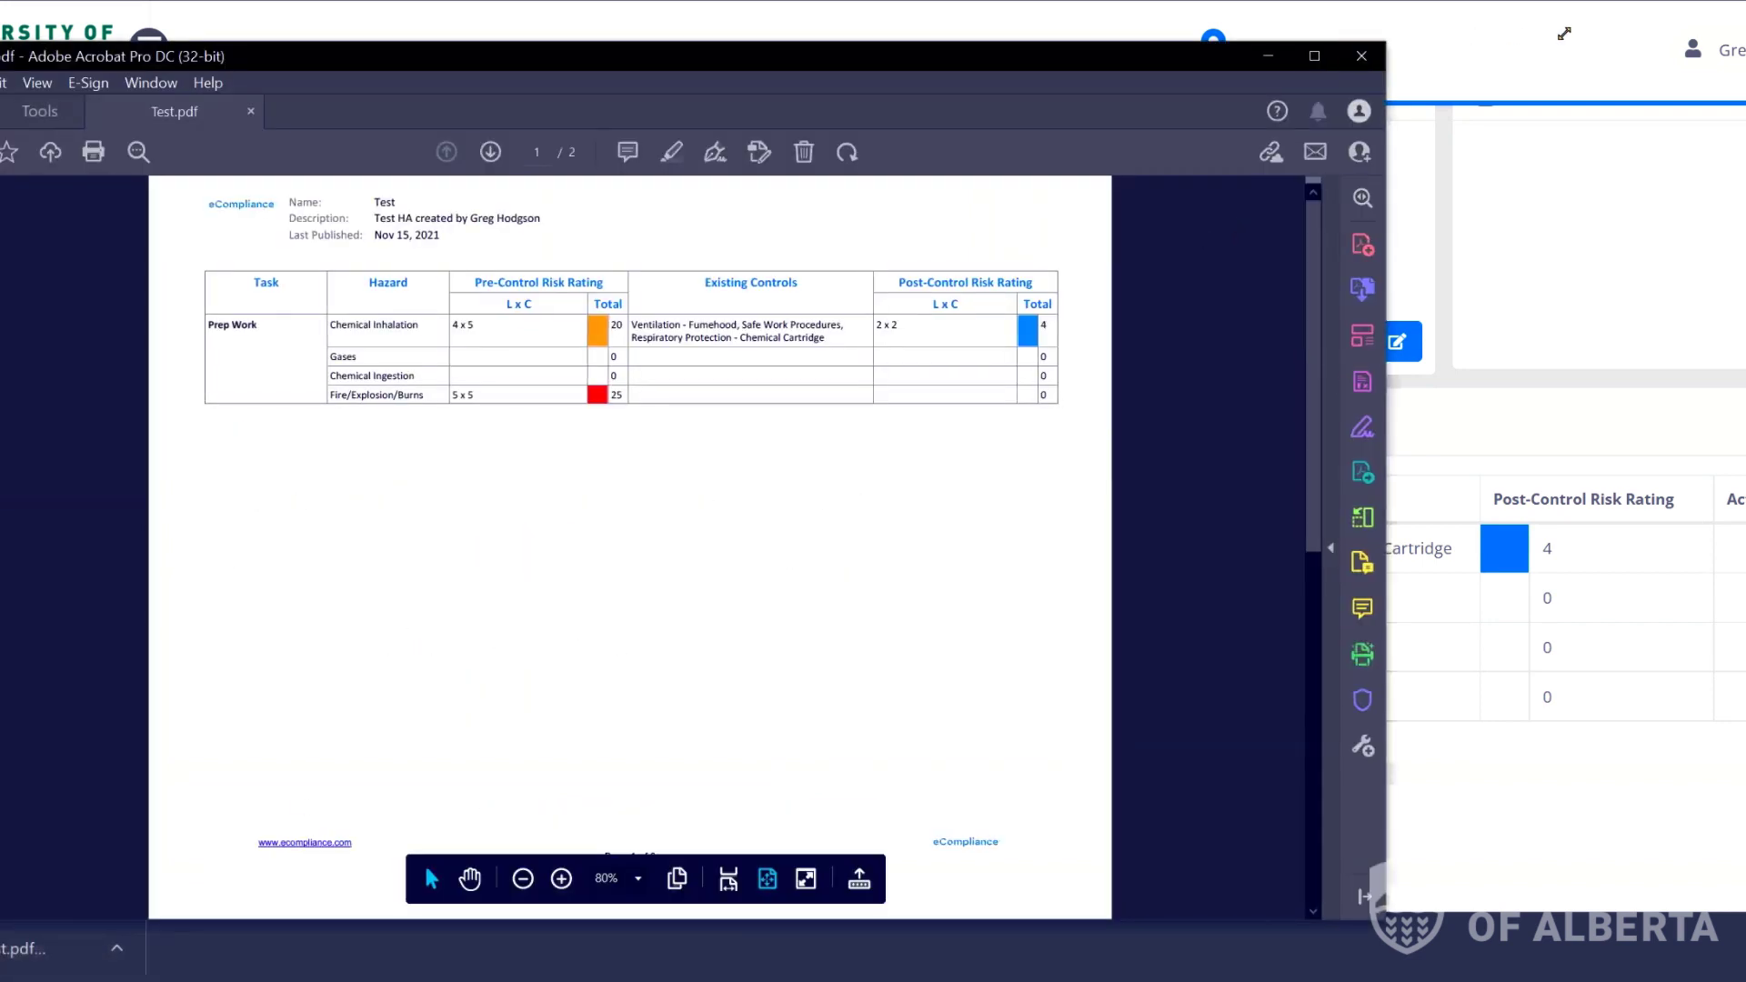
left_click(1314, 55)
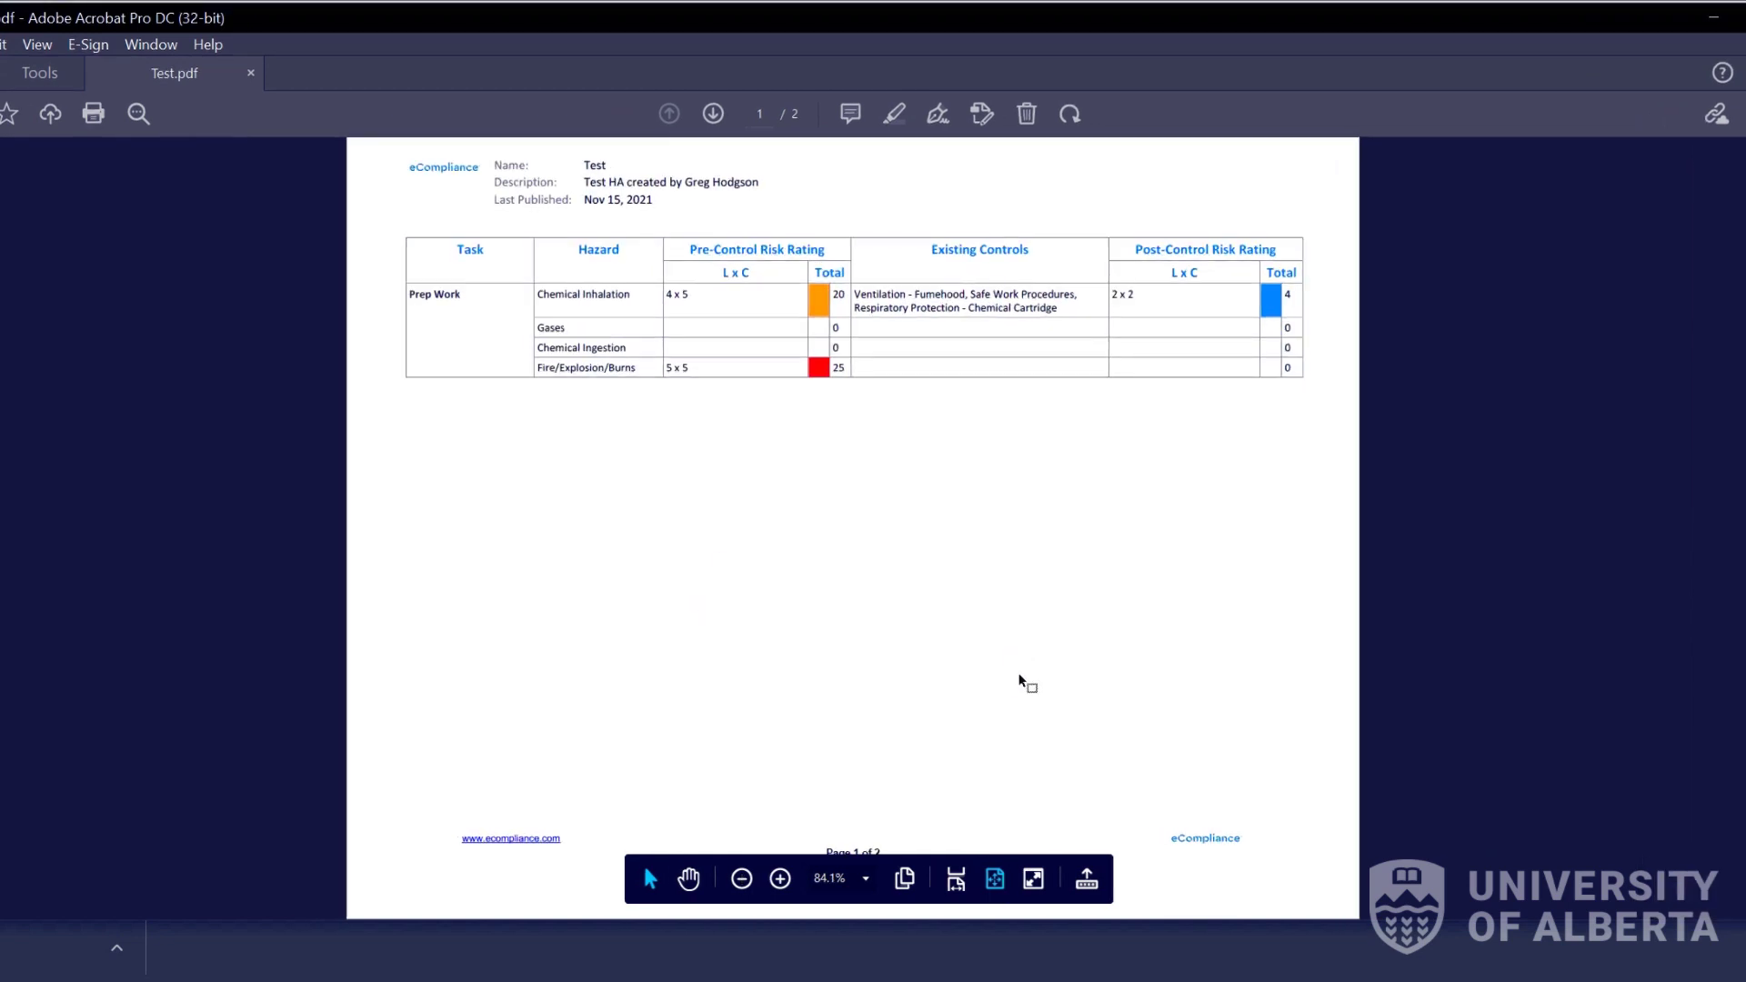
left_click(782, 878)
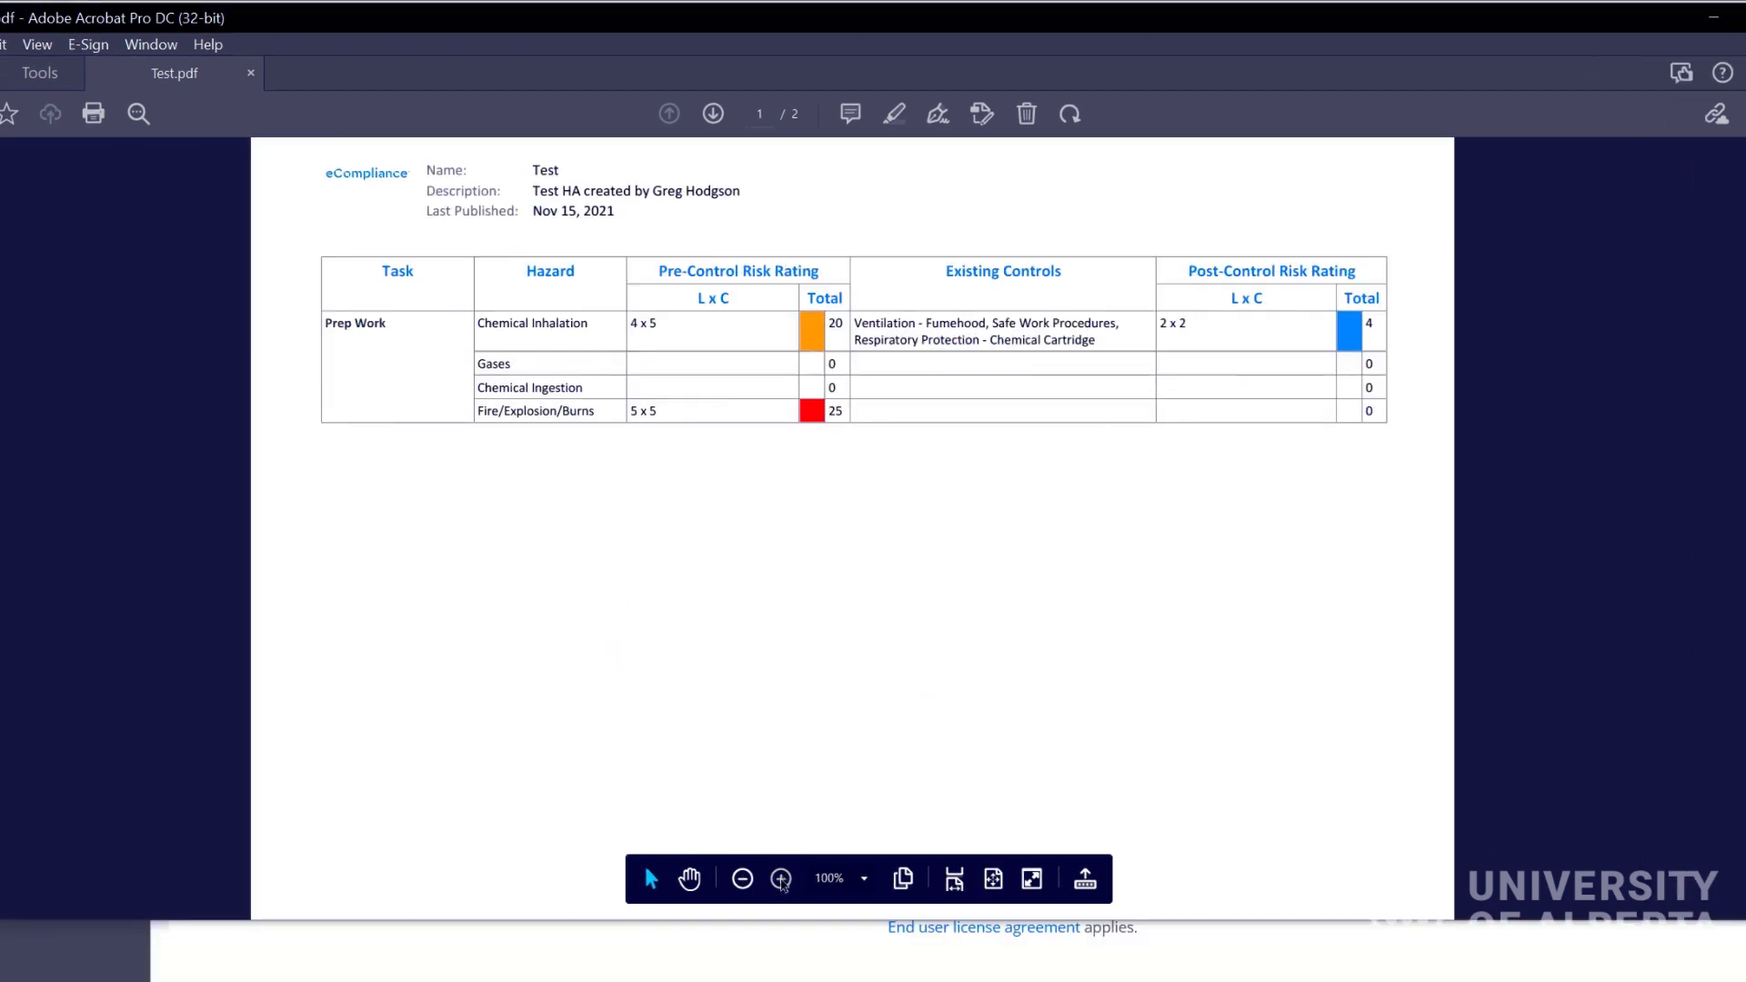
left_click(781, 879)
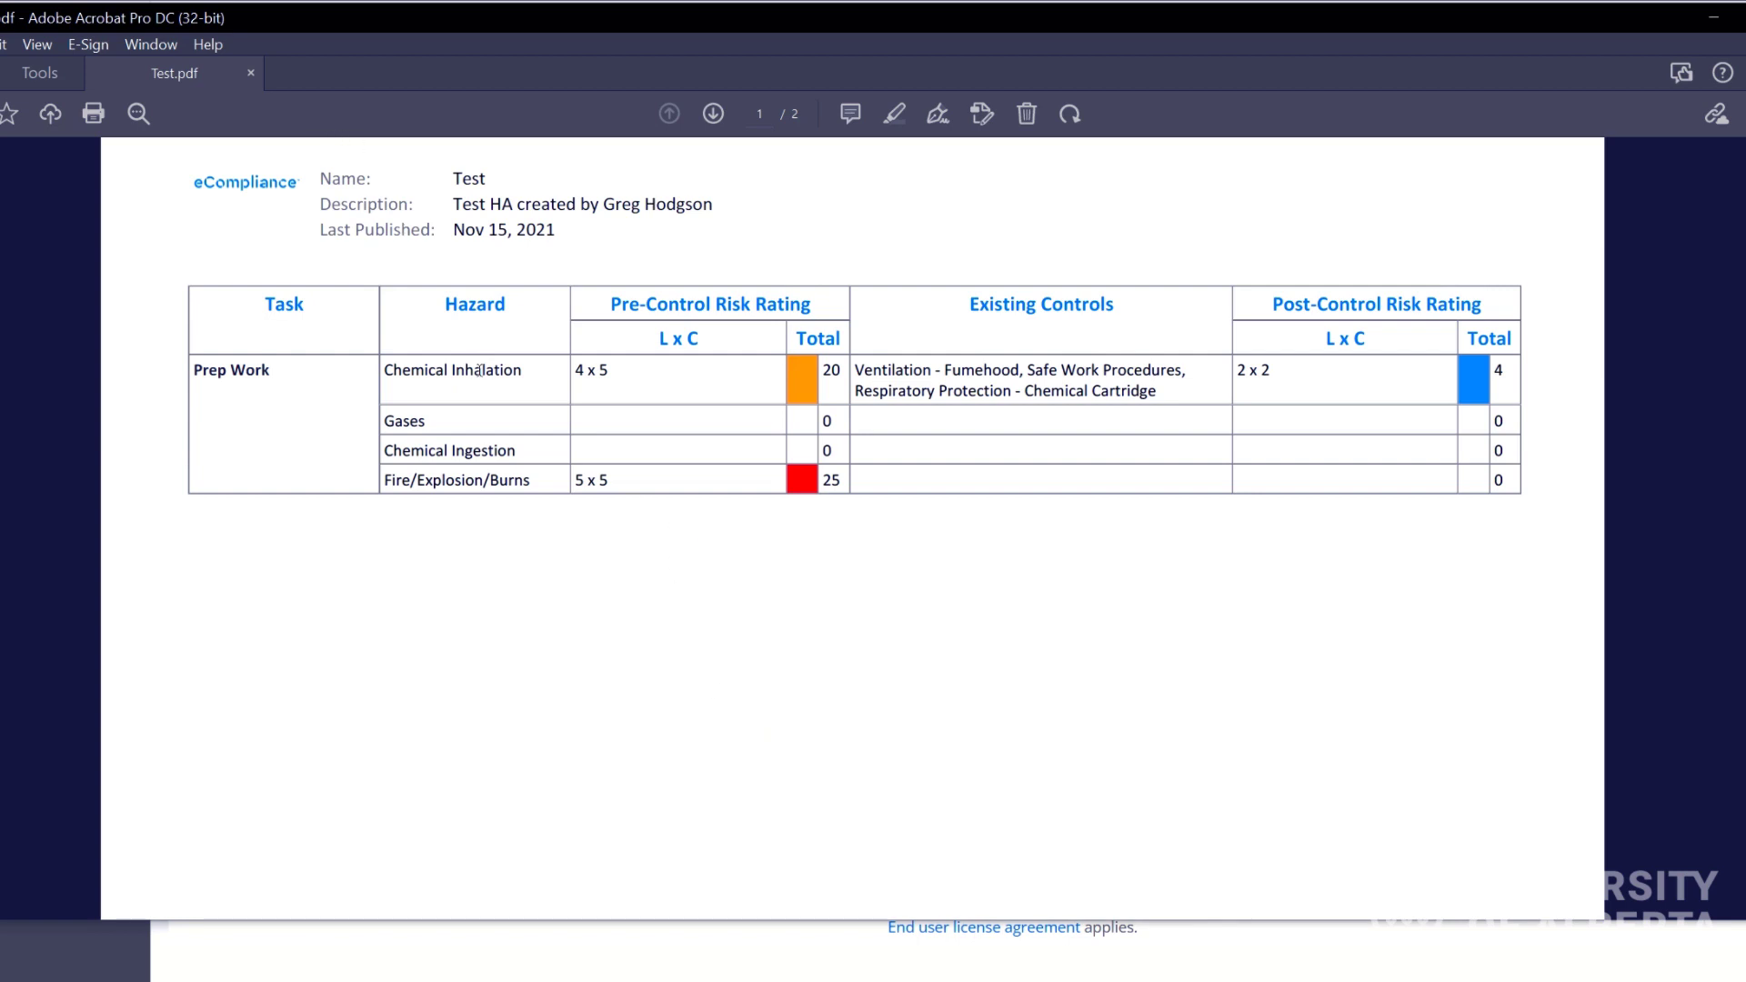
scroll(525, 394, "down", 1)
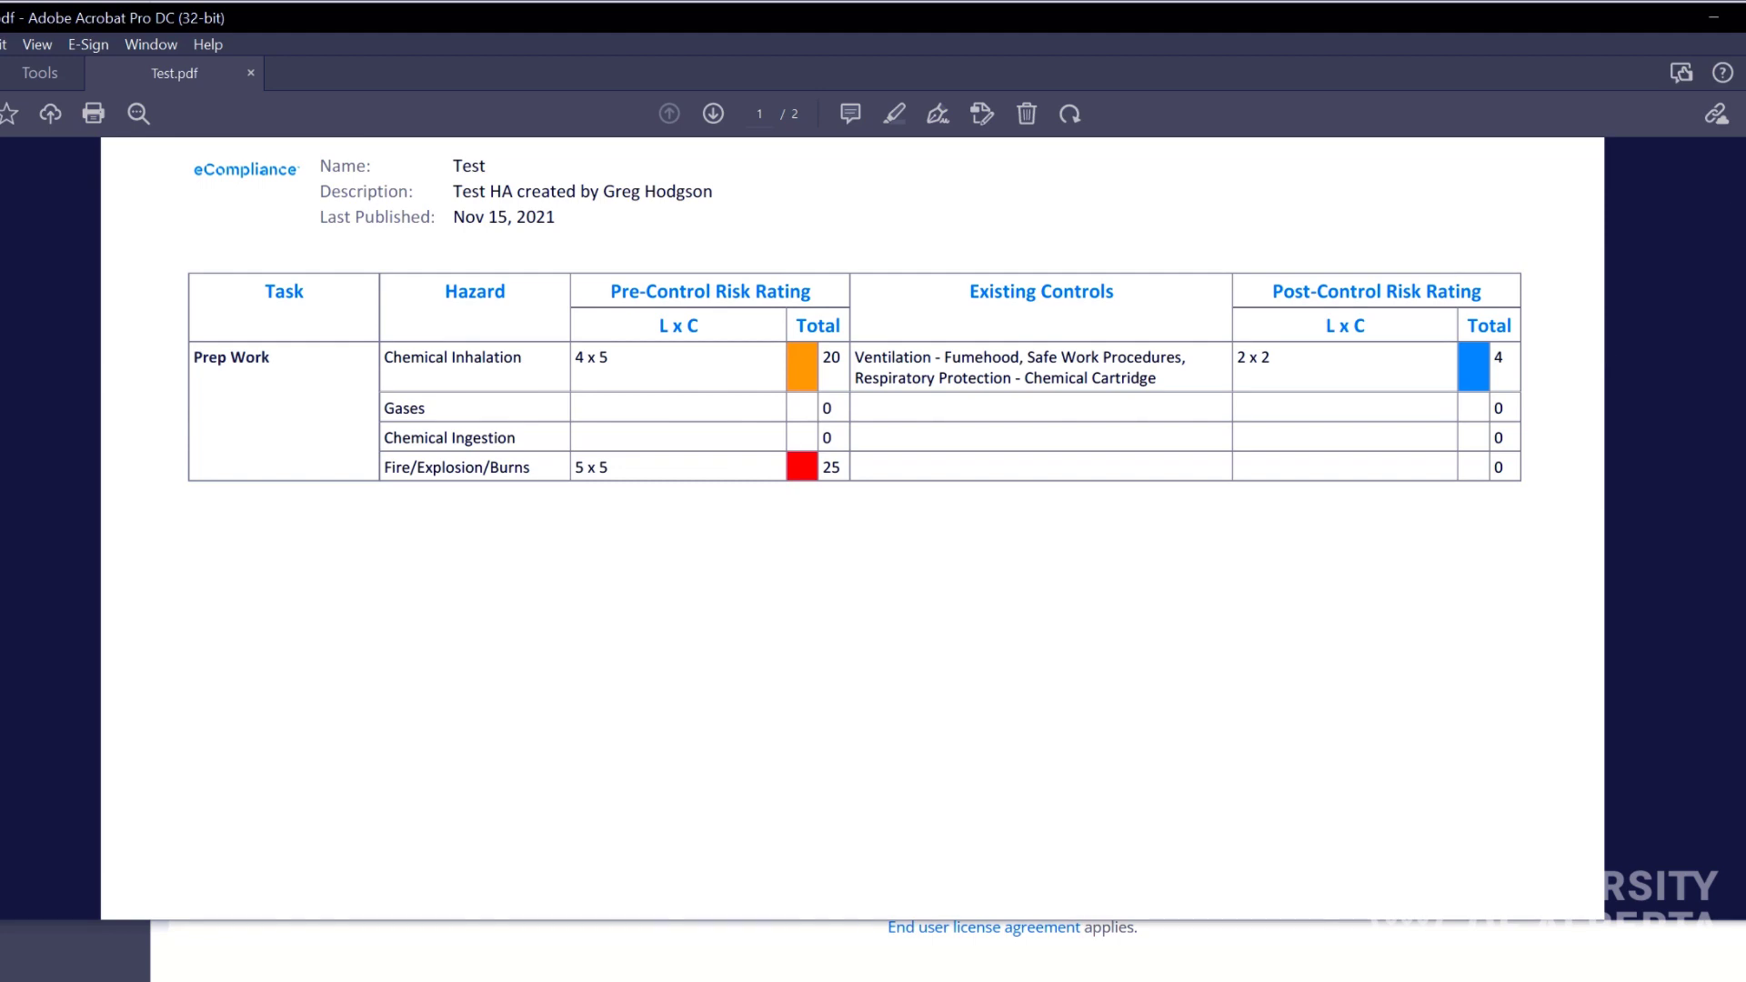
left_click_drag(1739, 214, 1739, 227)
left_click_drag(1739, 527, 1719, 559)
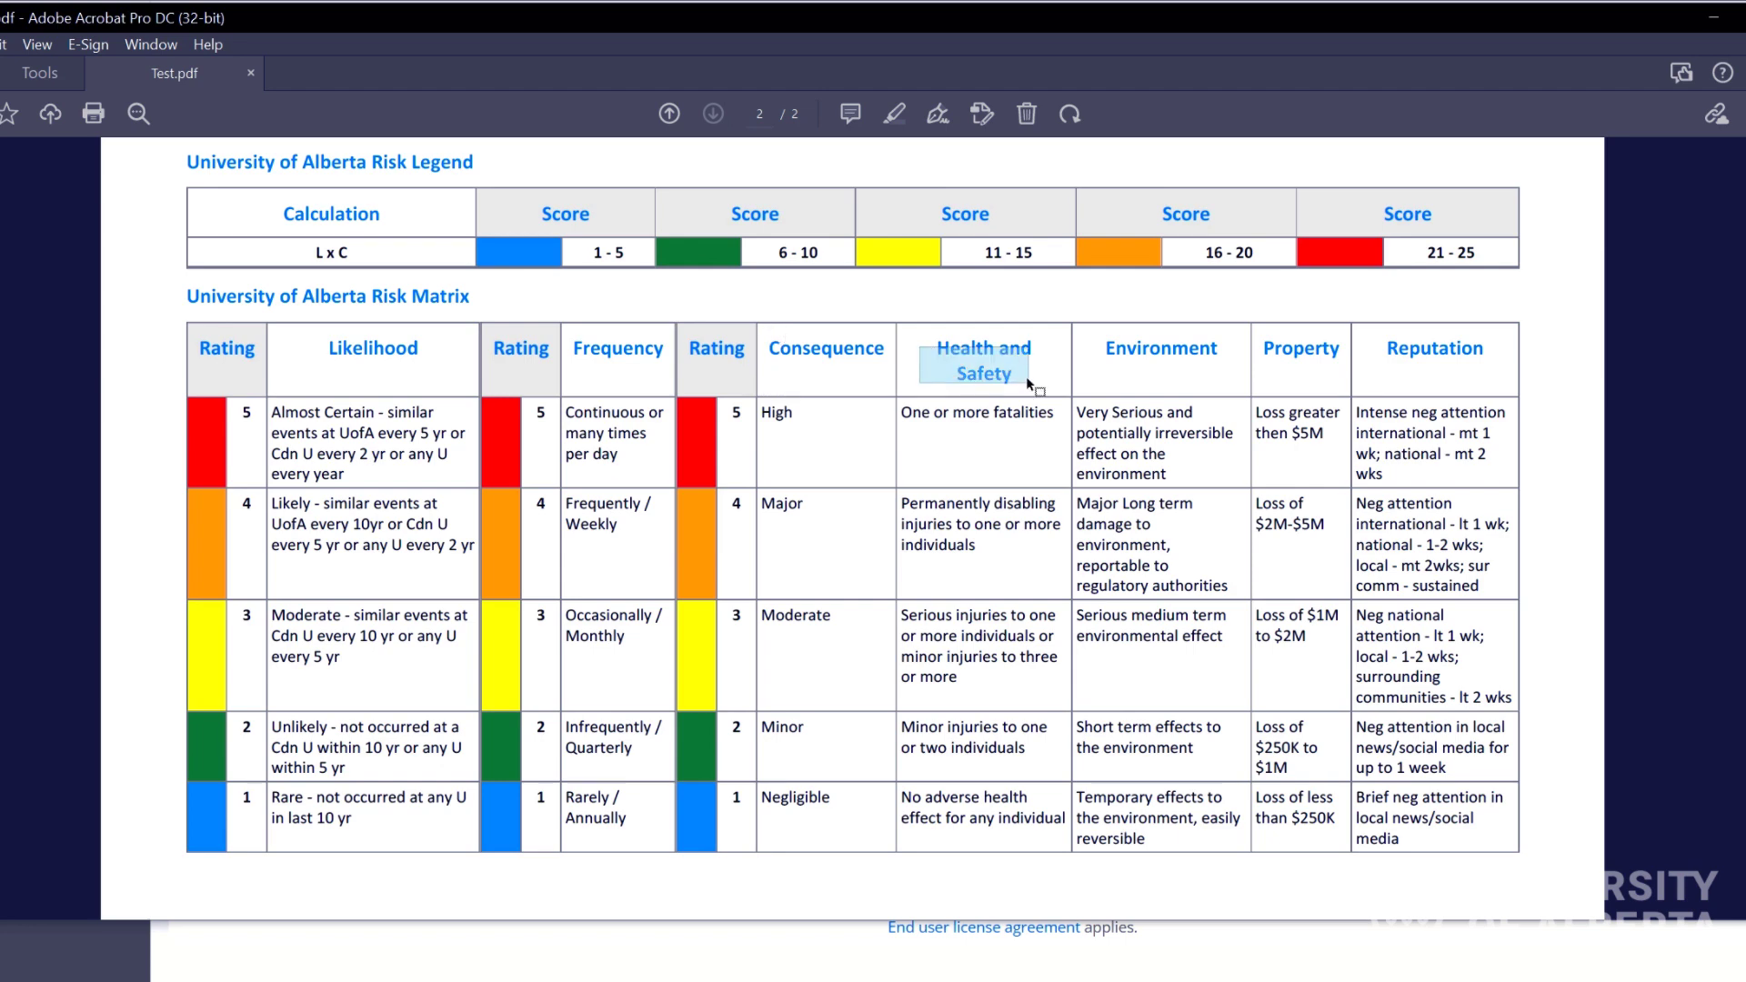
left_click_drag(1028, 376, 1028, 377)
left_click(995, 389)
left_click_drag(1094, 318, 1333, 351)
left_click(1333, 352)
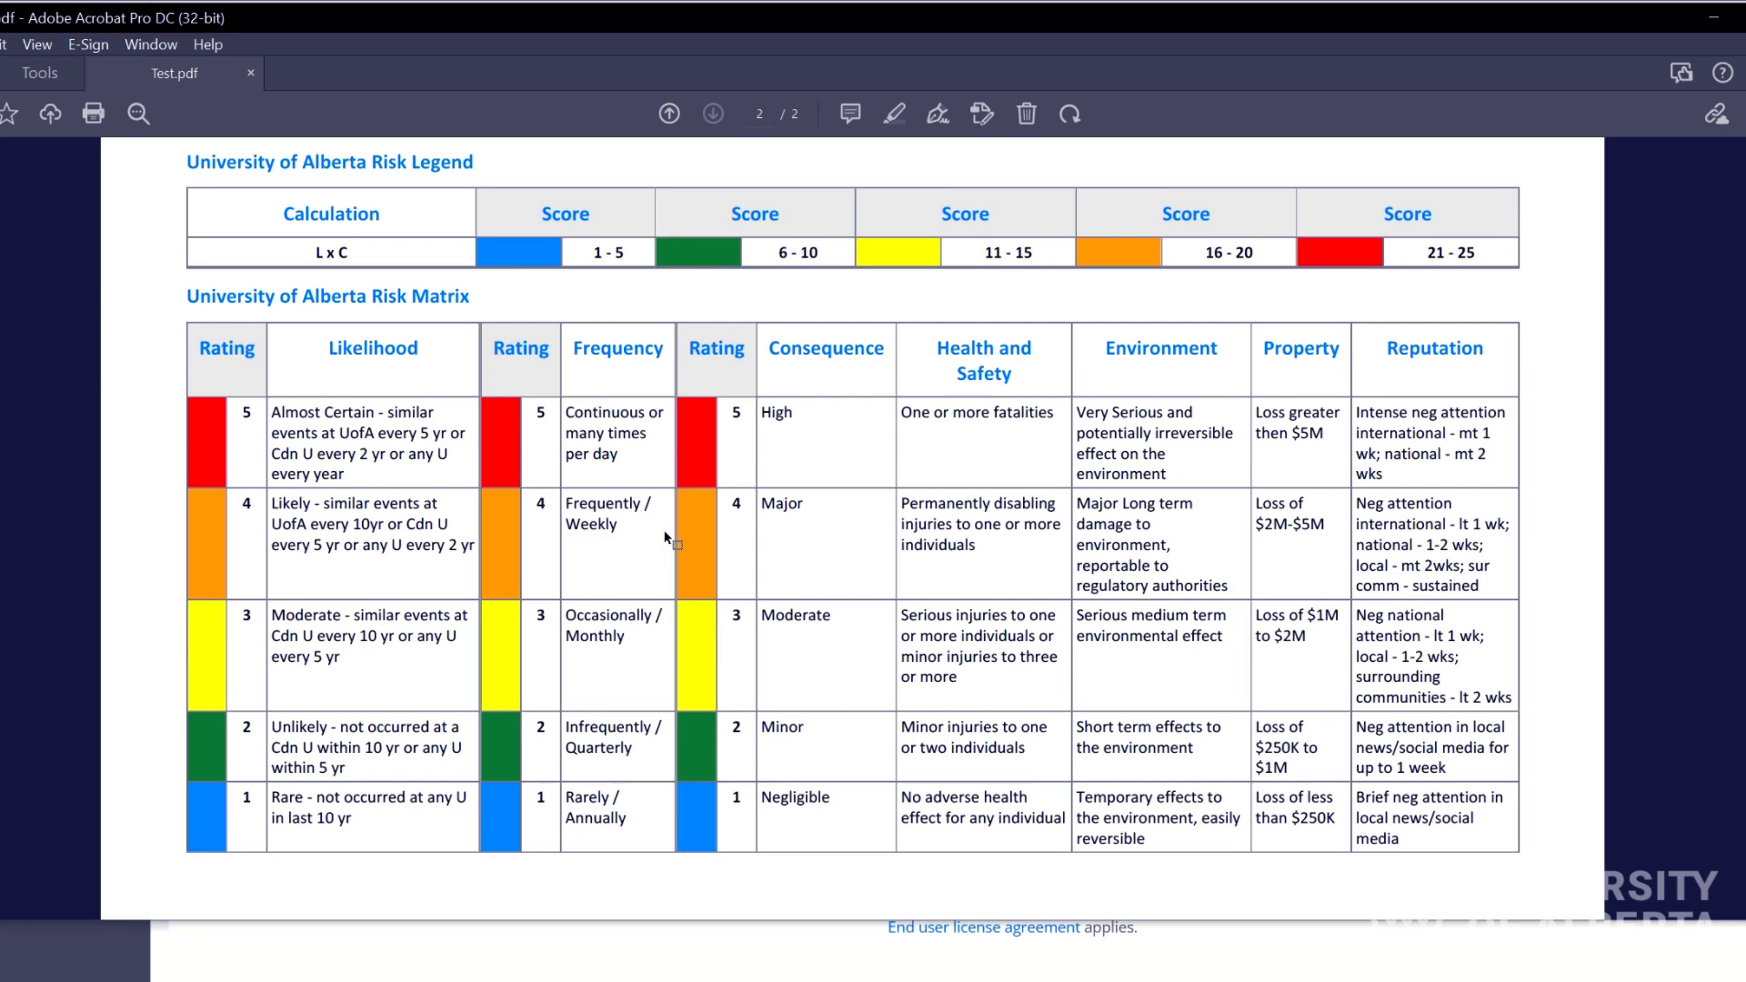
mouse_move(904, 400)
left_mouse_down()
mouse_move(1055, 415)
mouse_move(906, 409)
left_mouse_up()
left_click(978, 532)
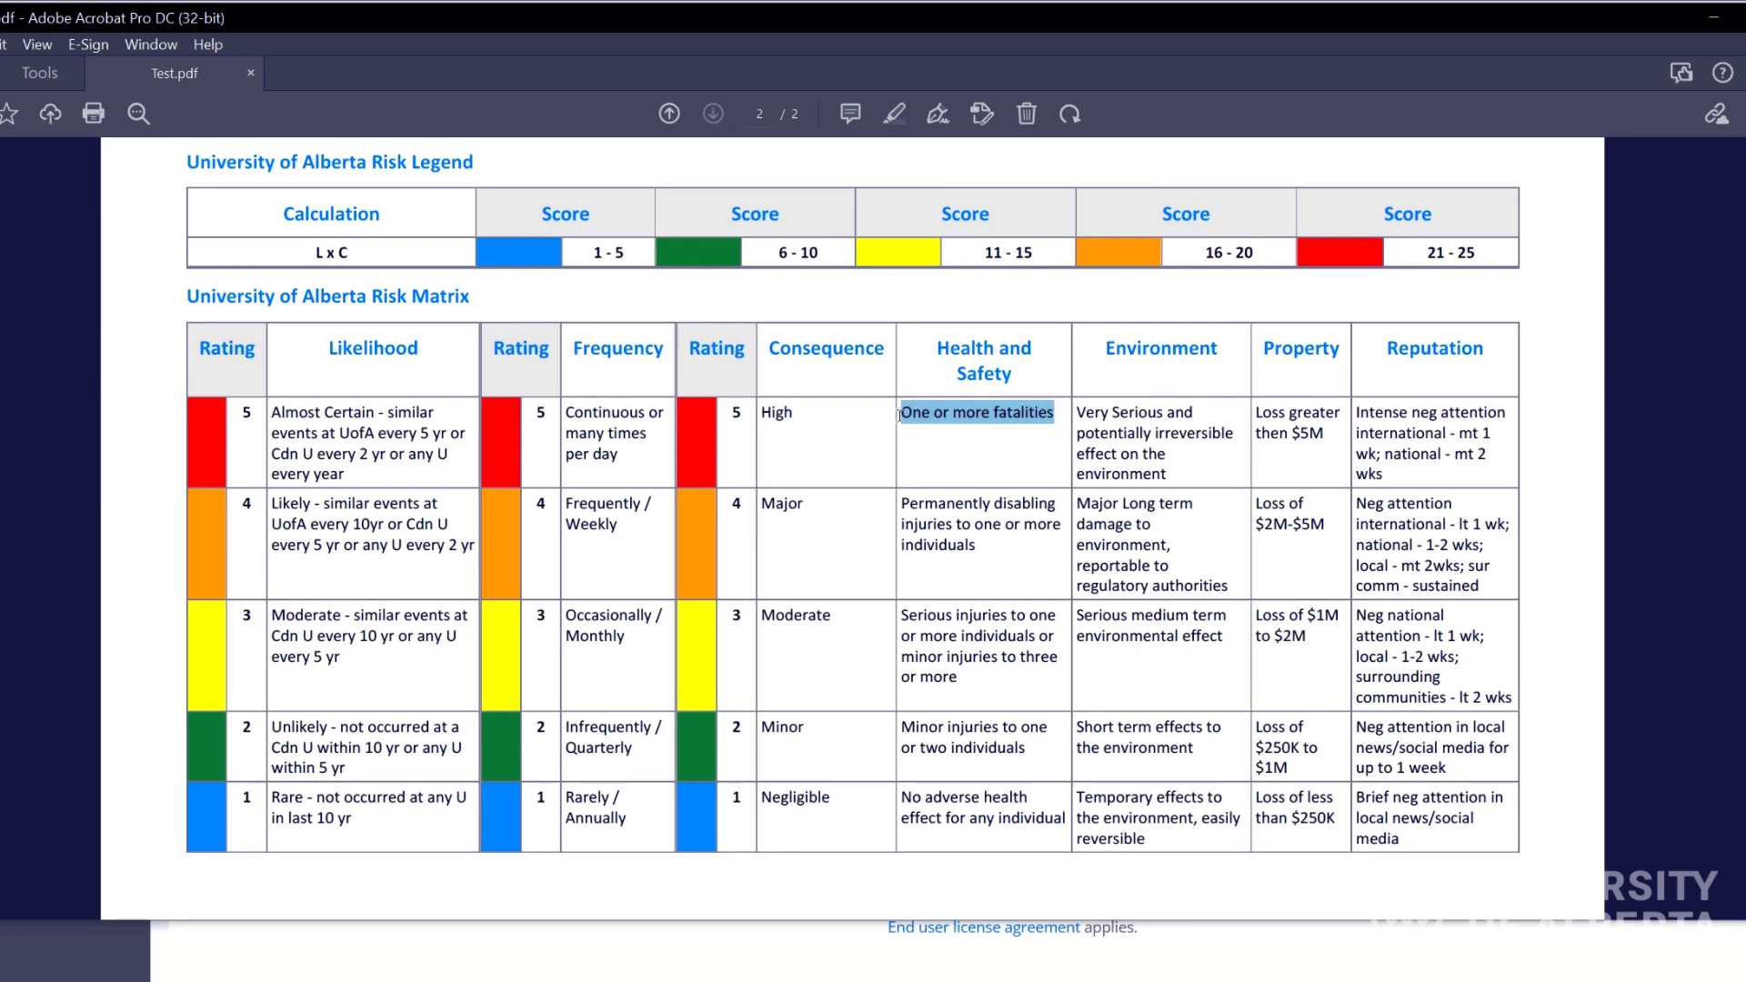
left_click(976, 514)
triple_click(942, 535)
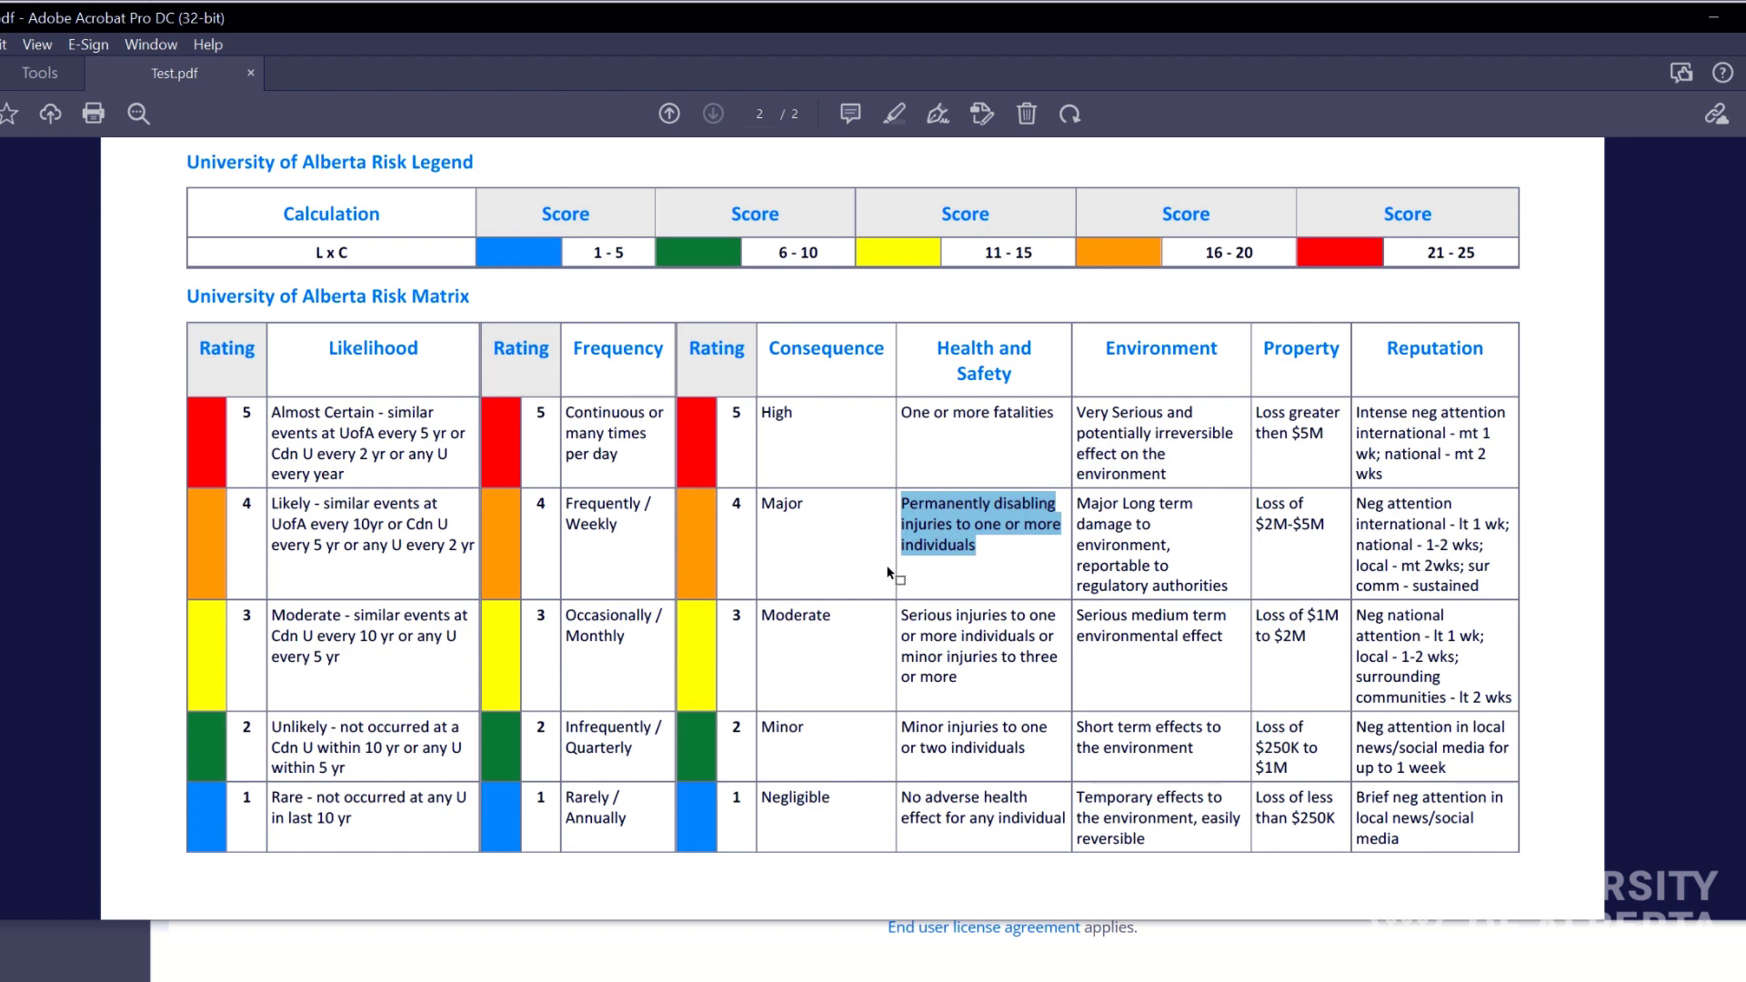
left_click(1126, 485)
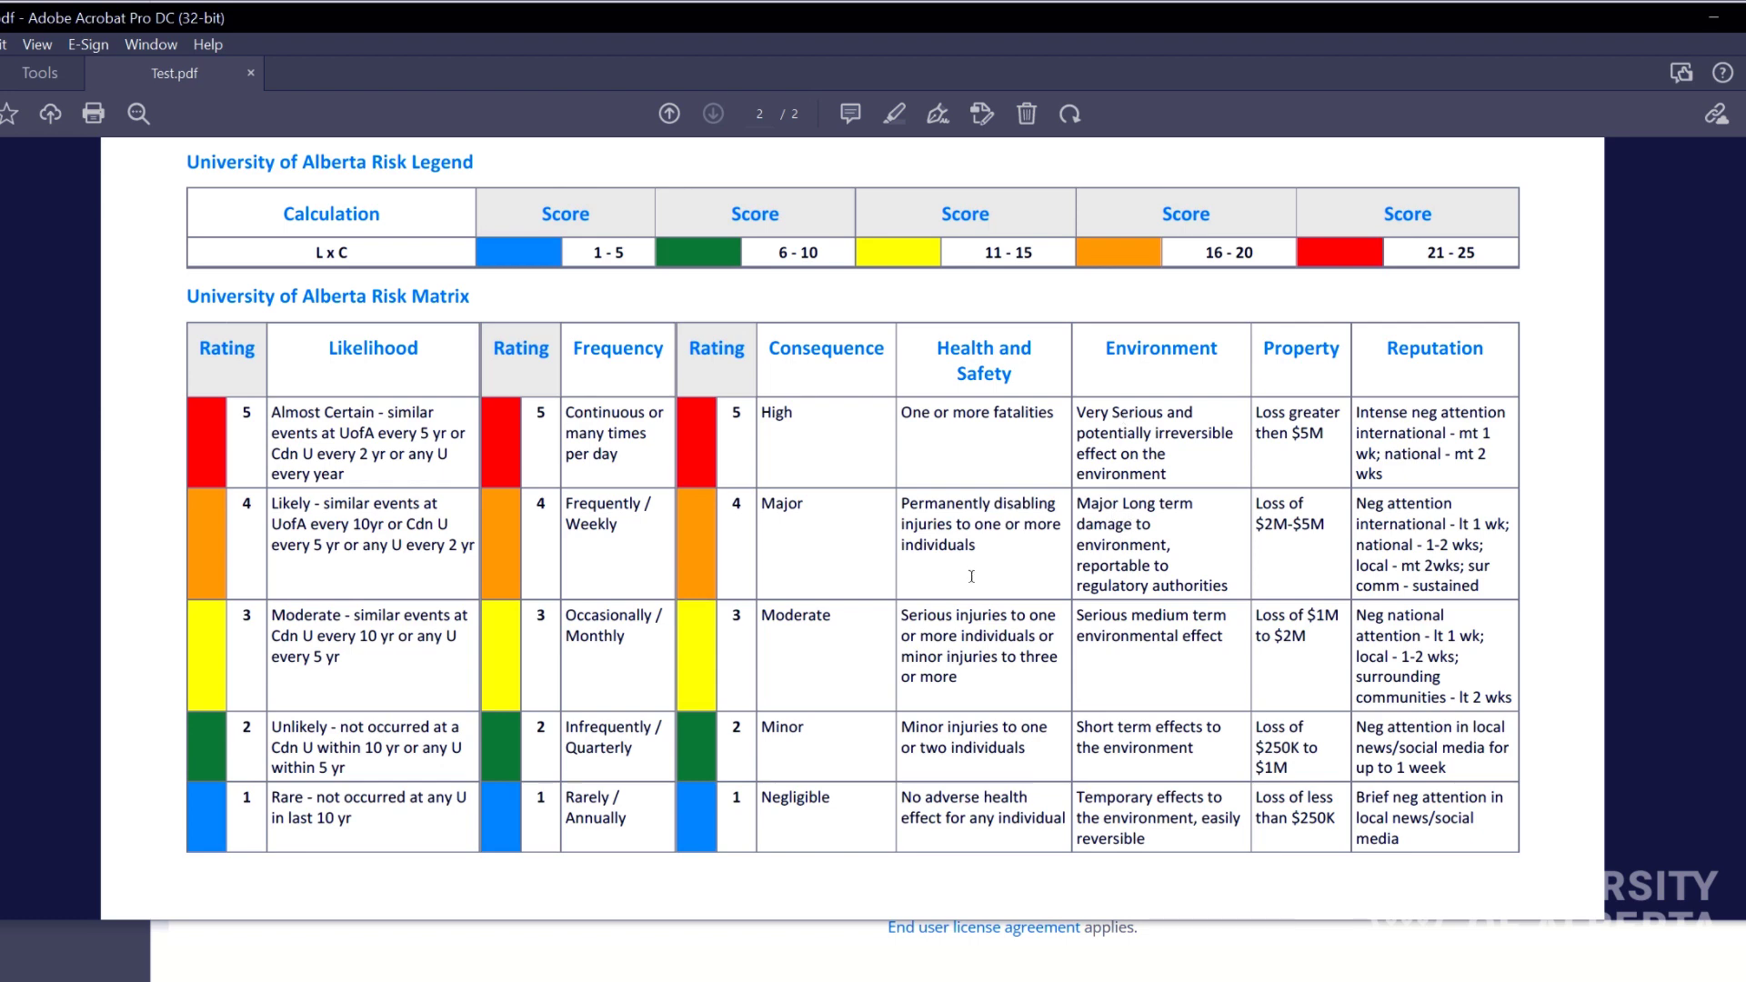
left_click_drag(473, 548, 255, 491)
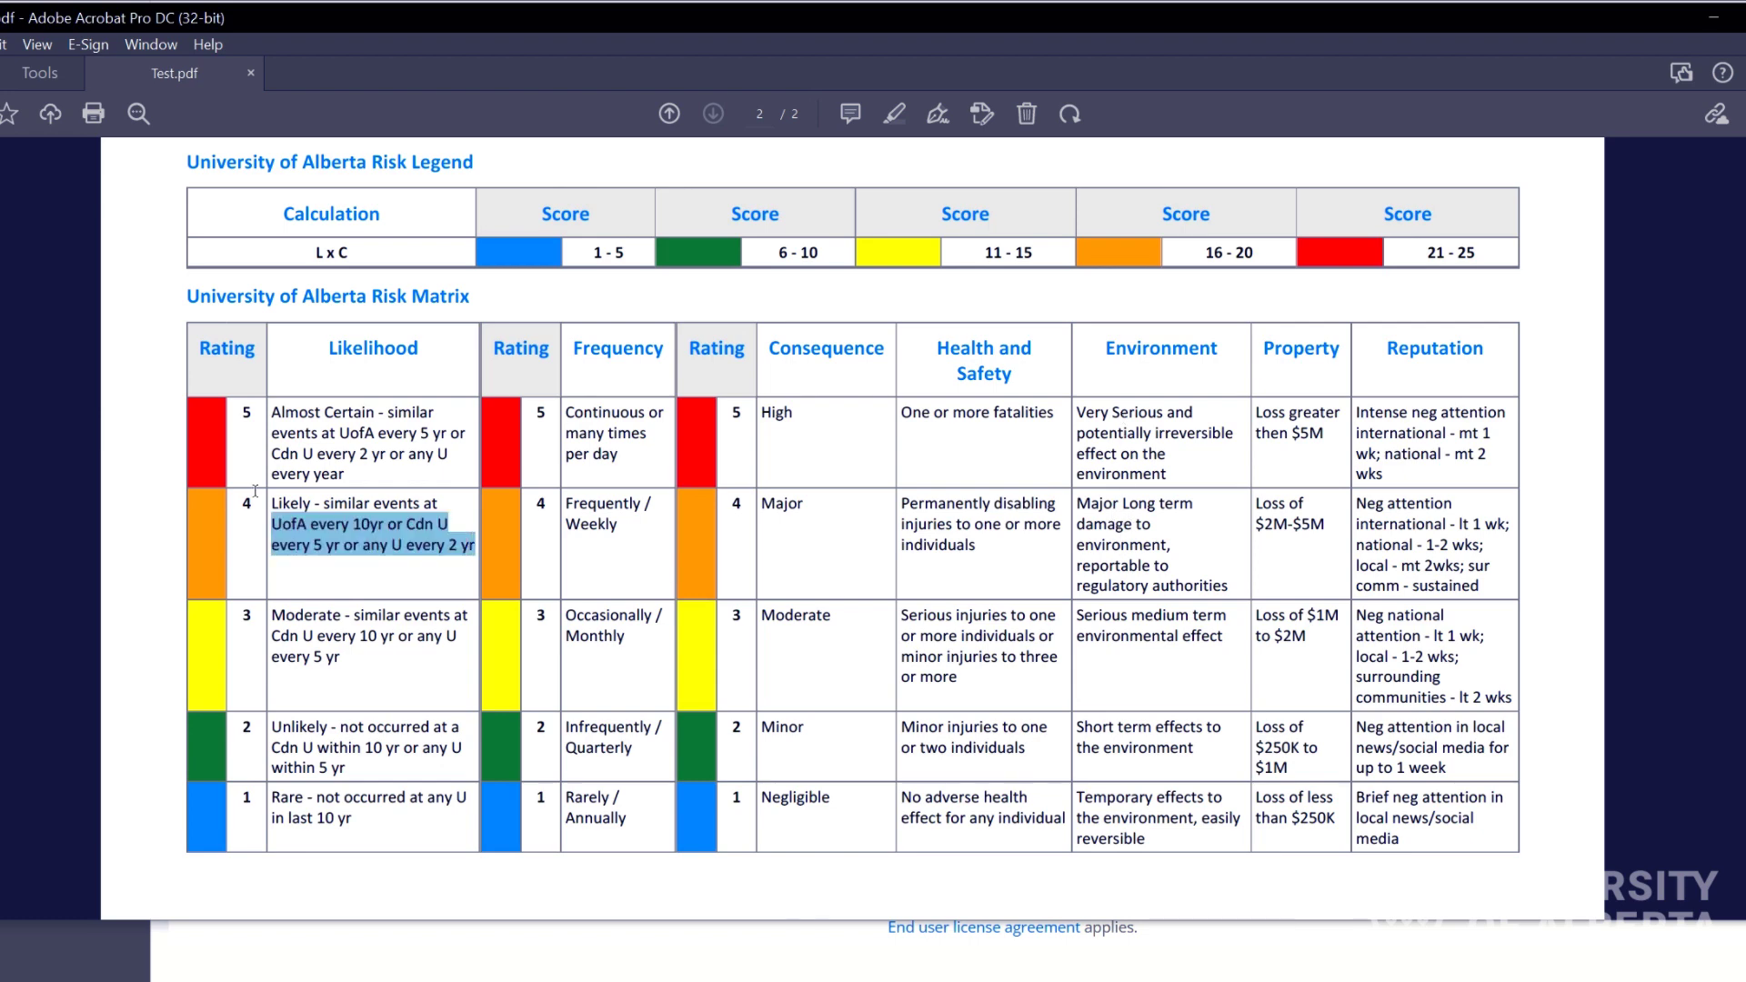
left_click(346, 466)
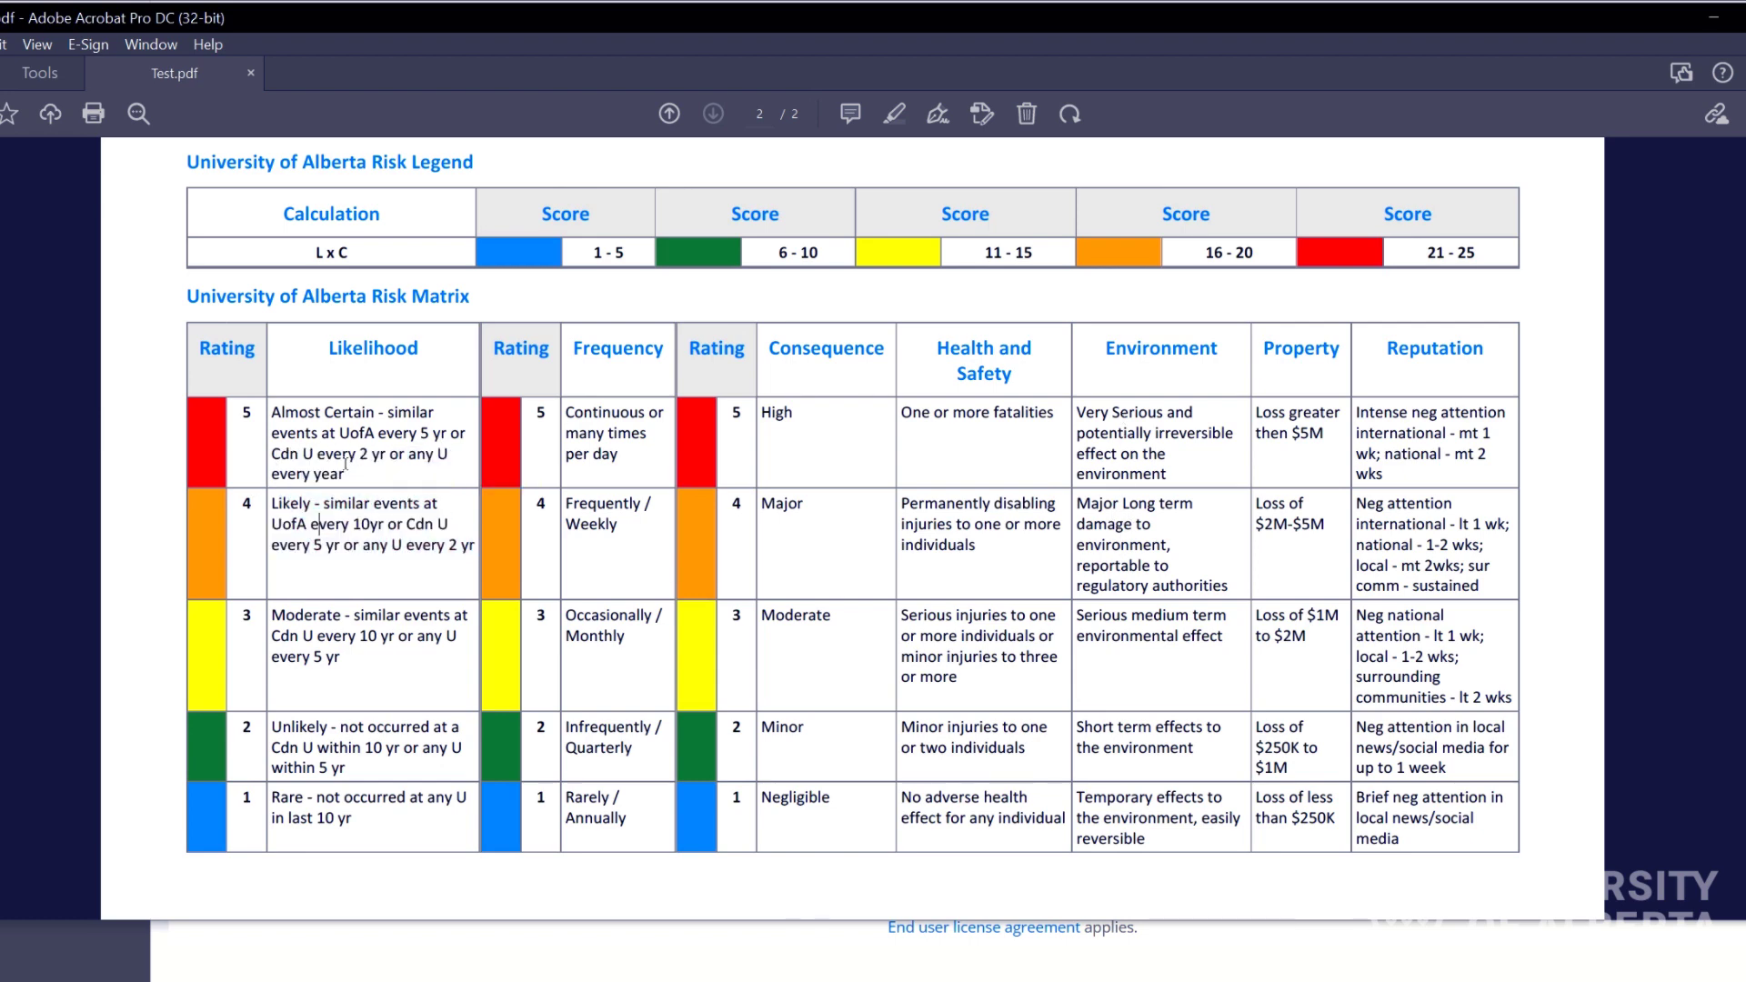
triple_click(346, 464)
left_click(348, 464)
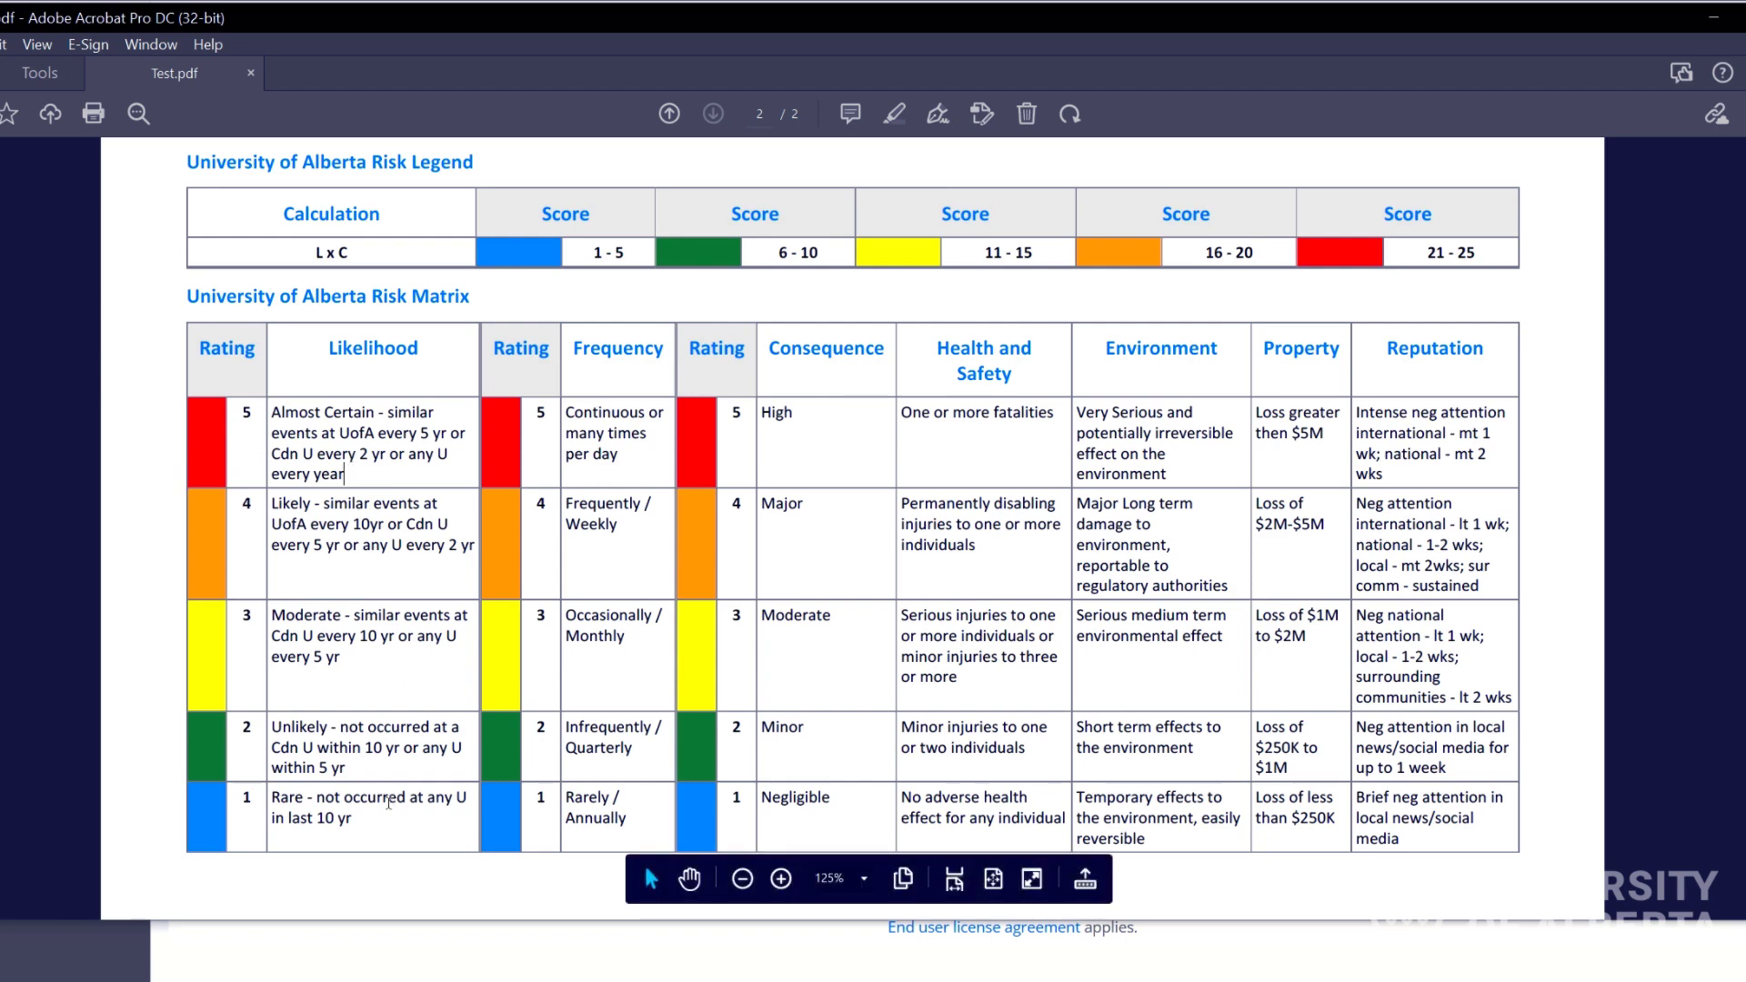
left_click_drag(406, 798, 289, 418)
left_click(285, 415)
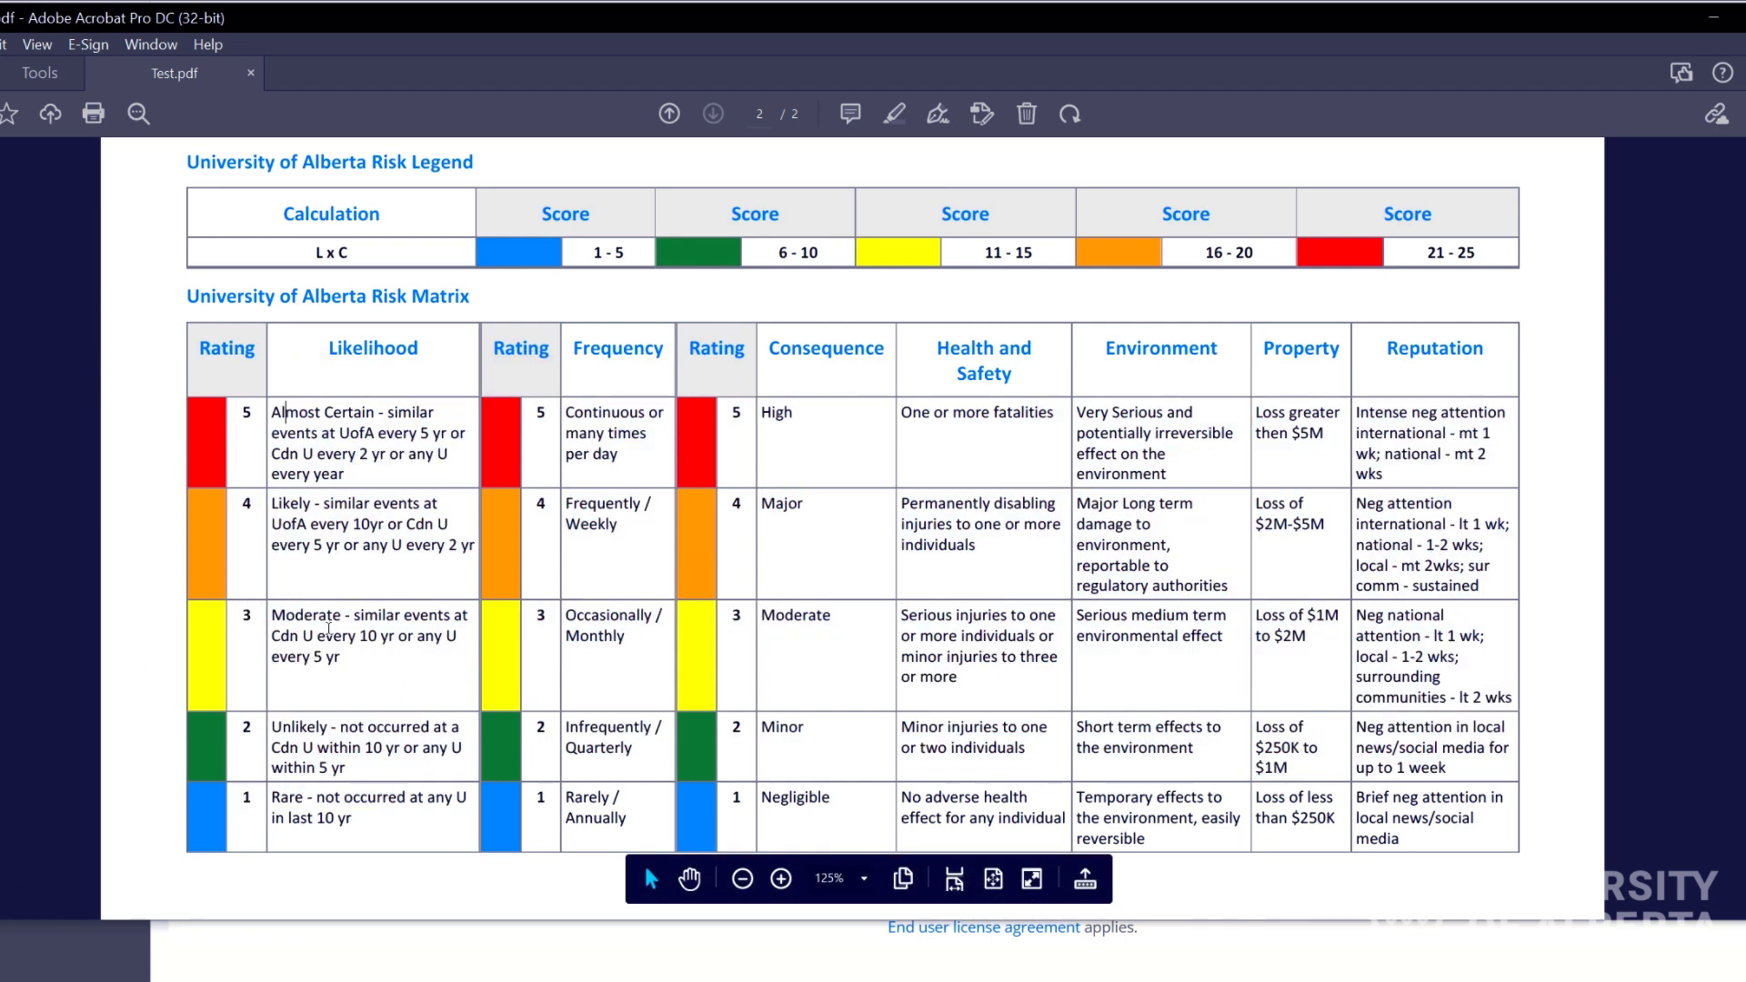